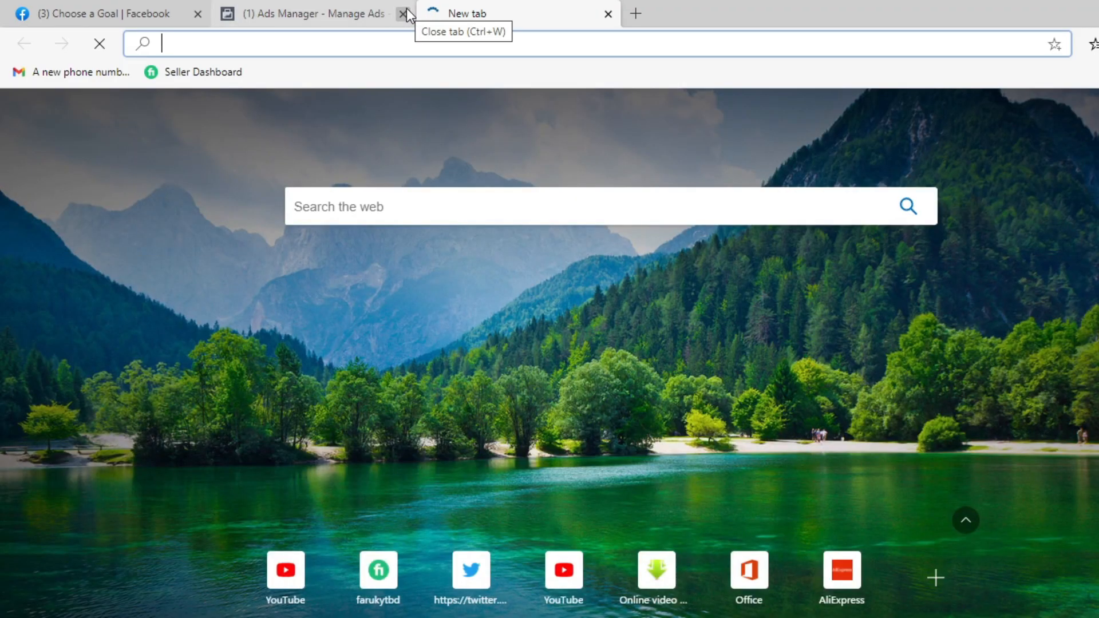
# Close the old Ads Manager tab and return to the Facebook home feed.
pyautogui.click(404, 14)
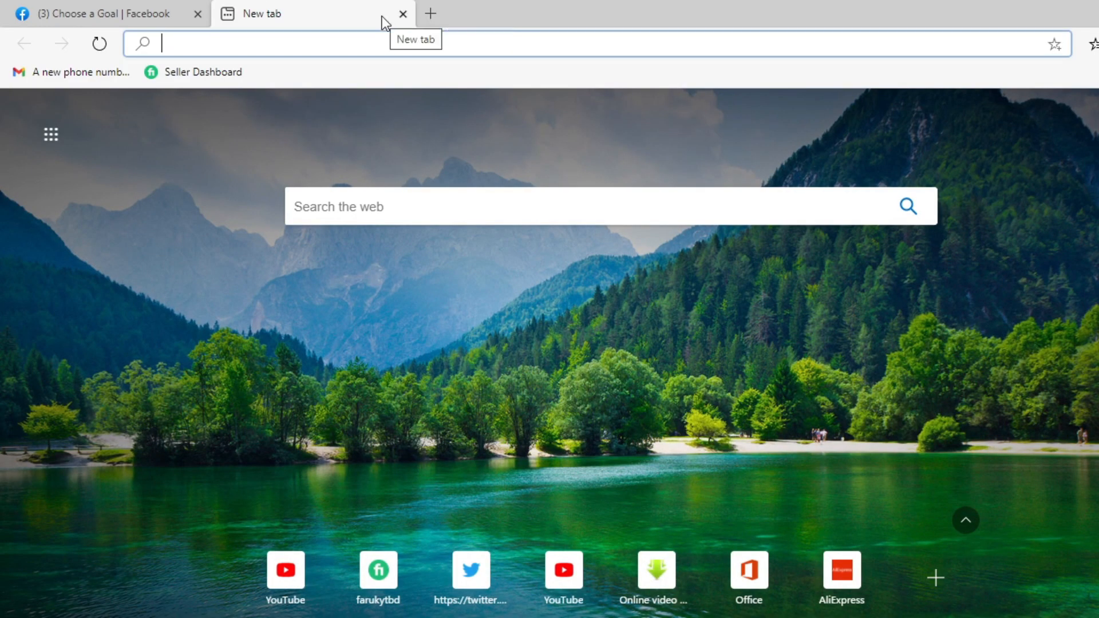
pyautogui.click(50, 12)
pyautogui.click(28, 87)
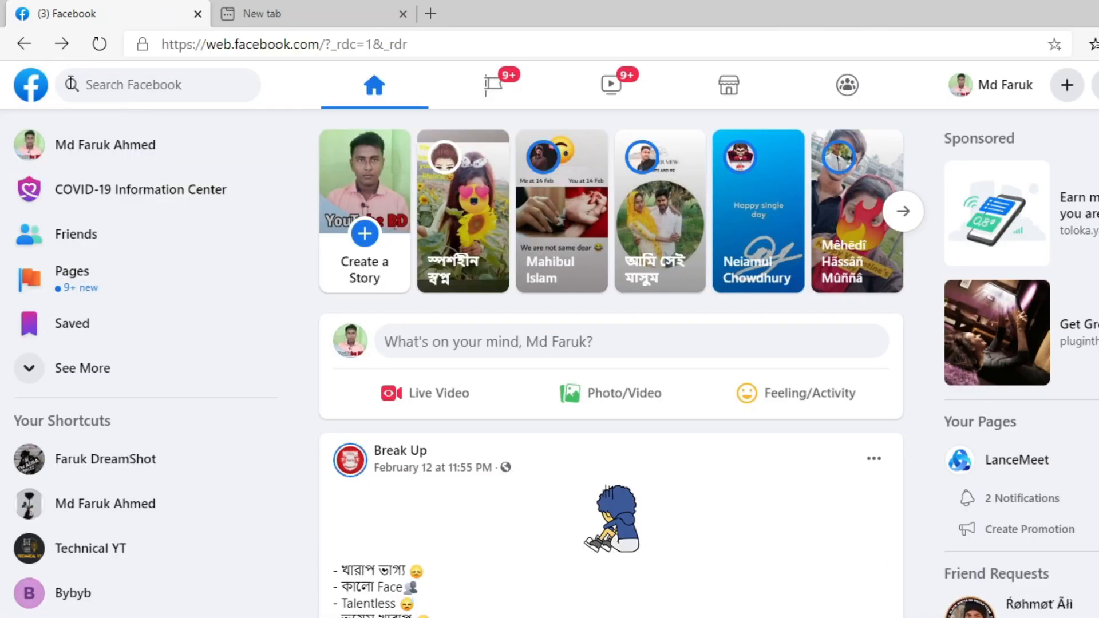
pyautogui.scroll(-5, 685, 444)
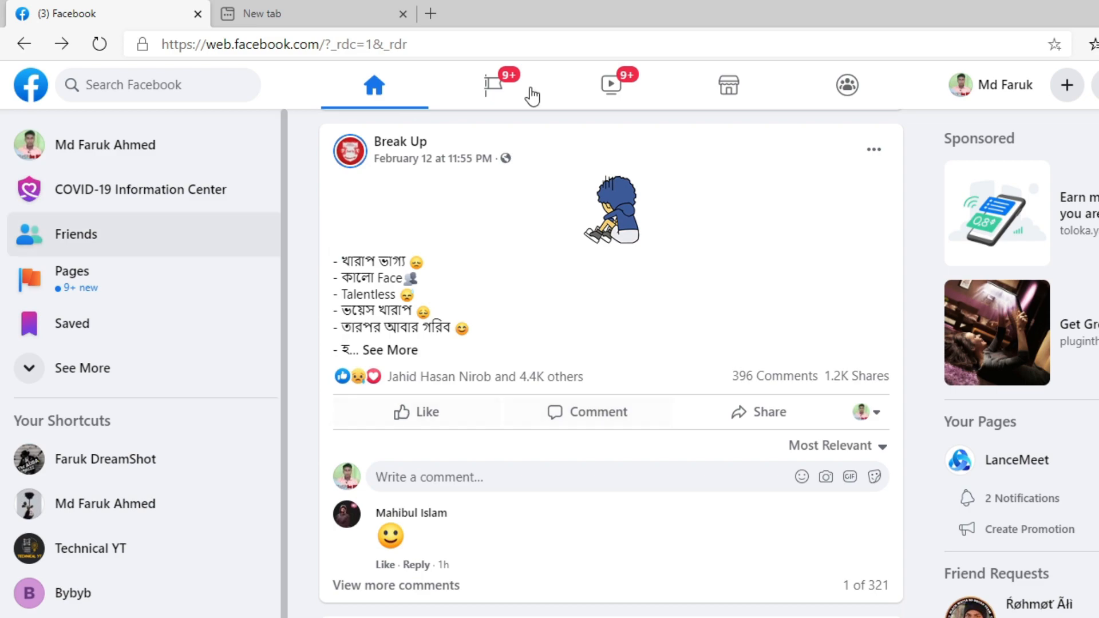
# Search the web for "facebook ads manager" in the empty browser tab.
pyautogui.click(343, 12)
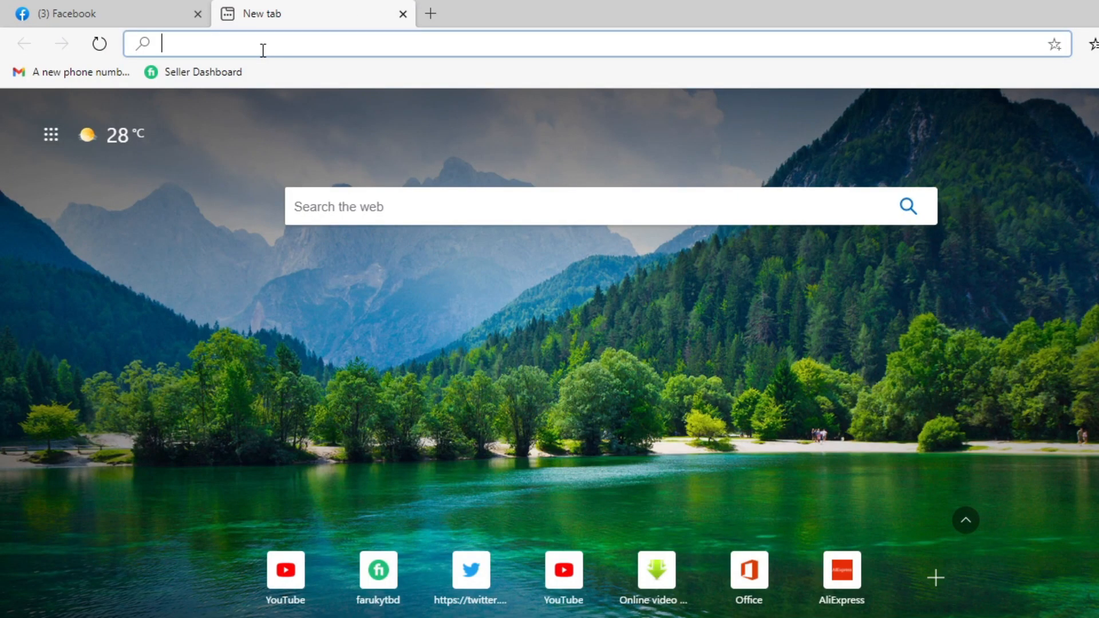
pyautogui.write('facebook ads')
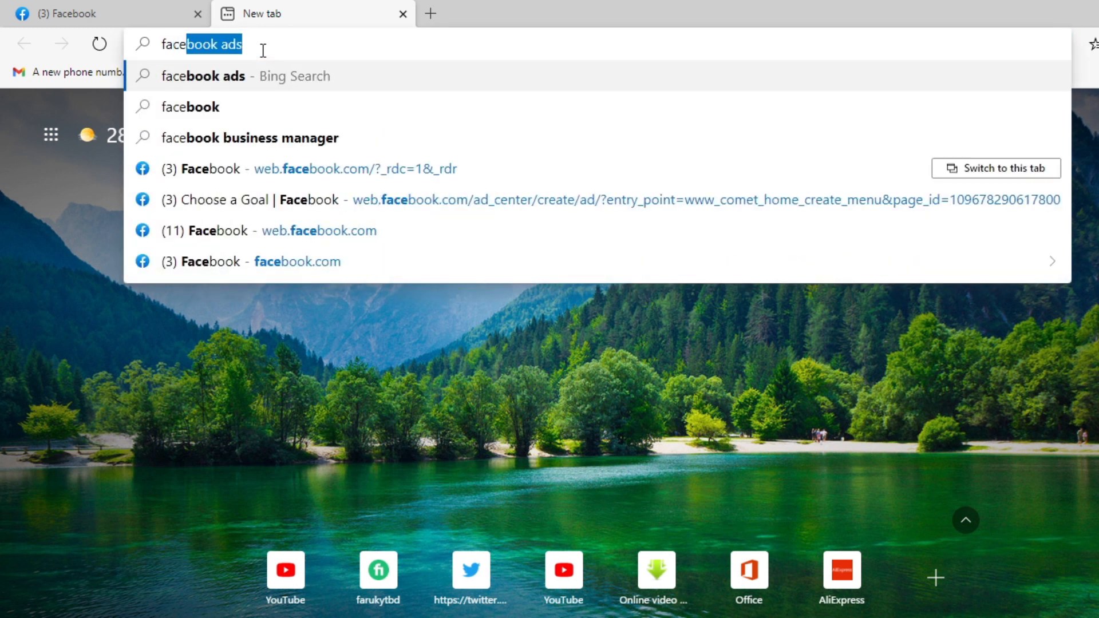
pyautogui.press('Right')
pyautogui.write('ma')
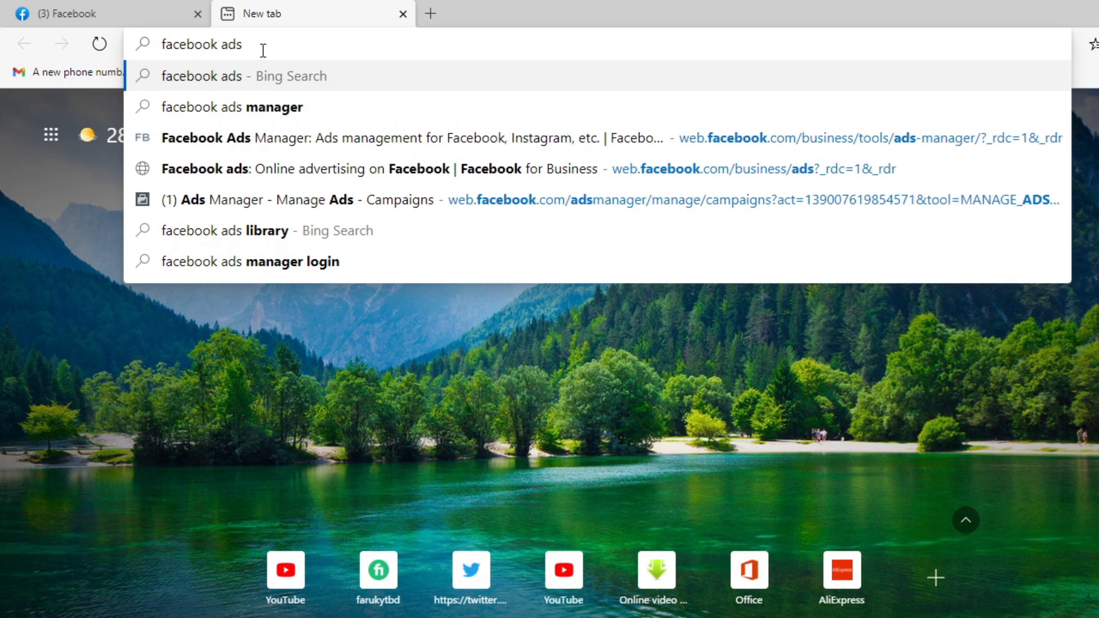
pyautogui.press('Return')
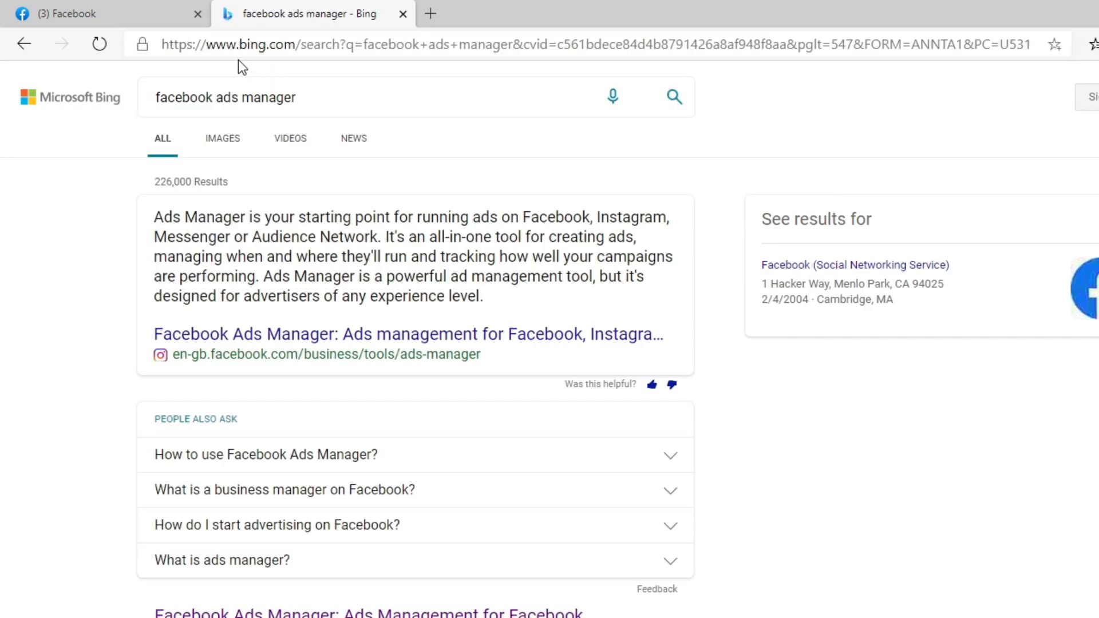
# Open the facebook.com/business/tools/ads-manager search result and continue from its landing page to Ads Manager.
pyautogui.moveTo(227, 44); pyautogui.dragTo(290, 40)
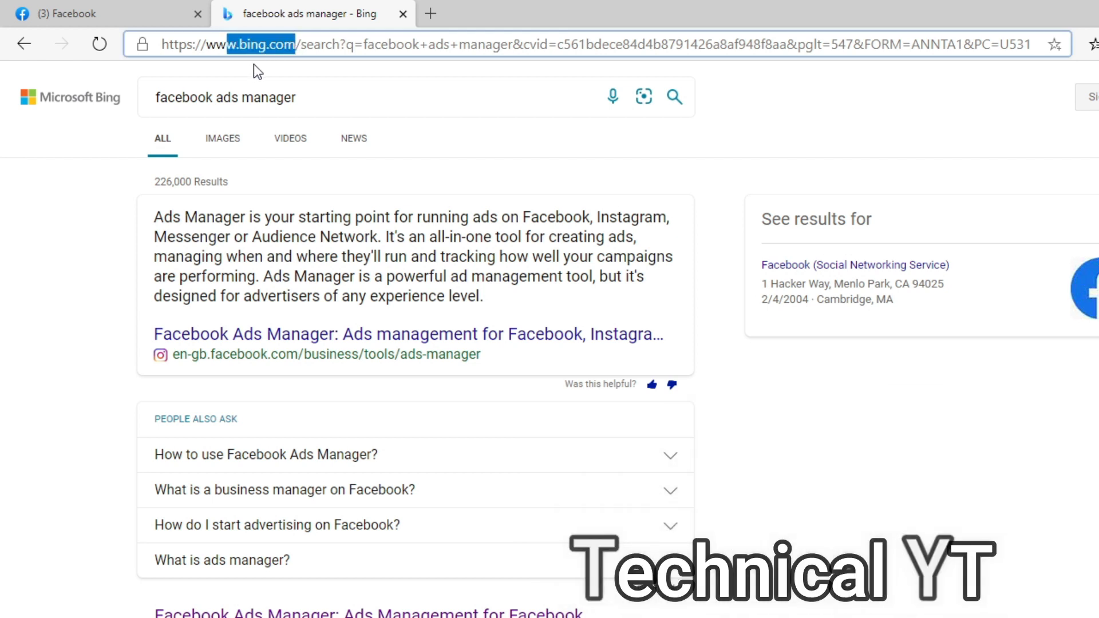
pyautogui.scroll(-2, 252, 69)
pyautogui.scroll(-4, 205, 506)
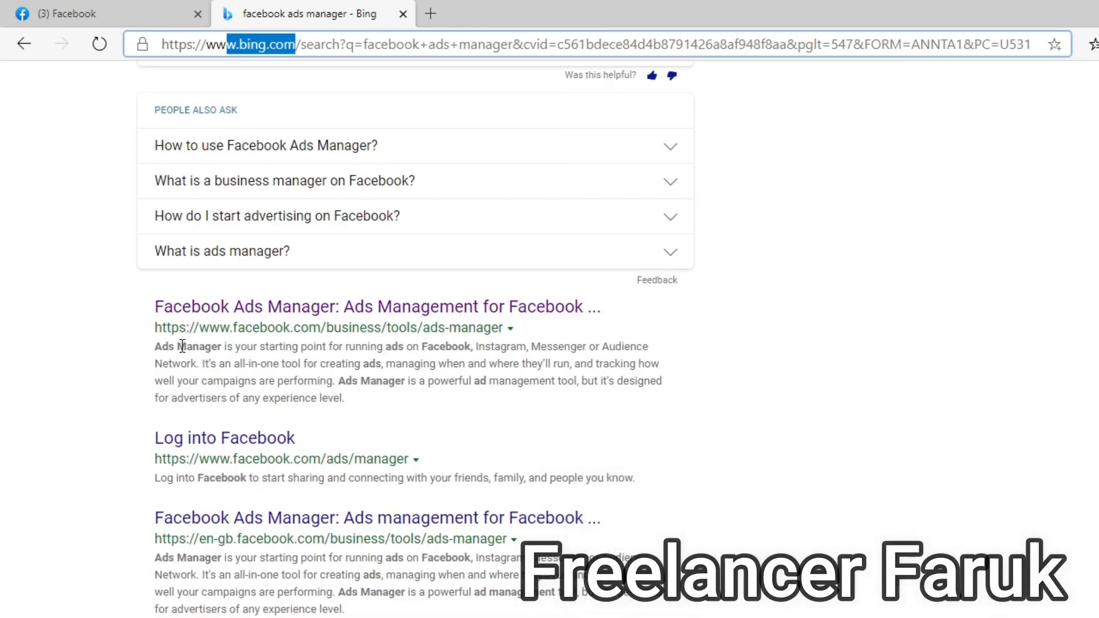
pyautogui.moveTo(148, 334); pyautogui.dragTo(509, 325)
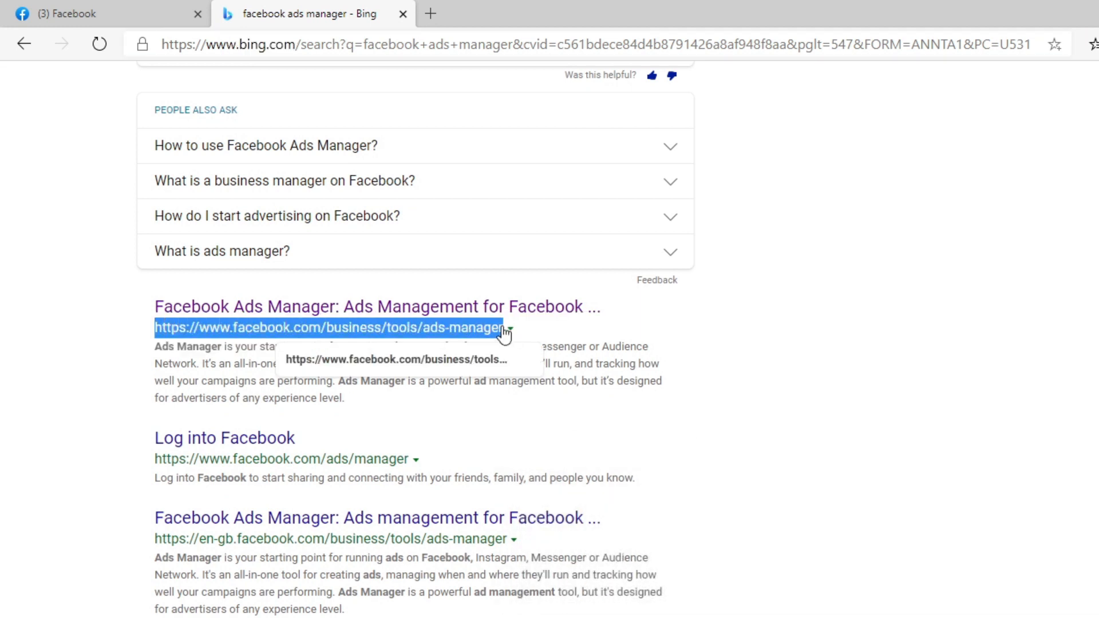
pyautogui.click(238, 314)
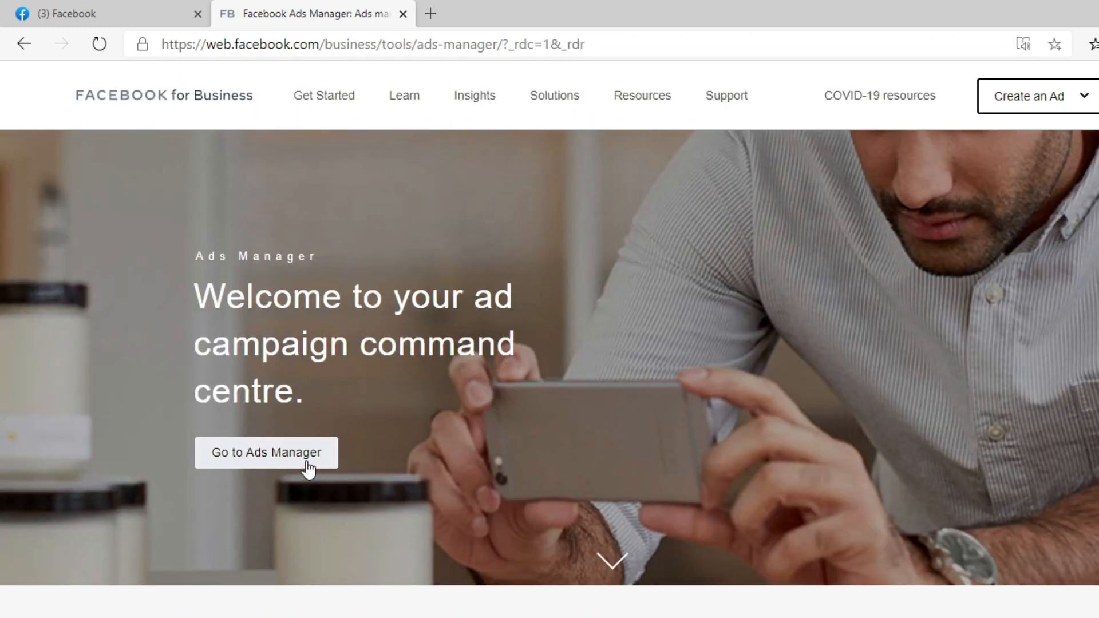
pyautogui.click(243, 465)
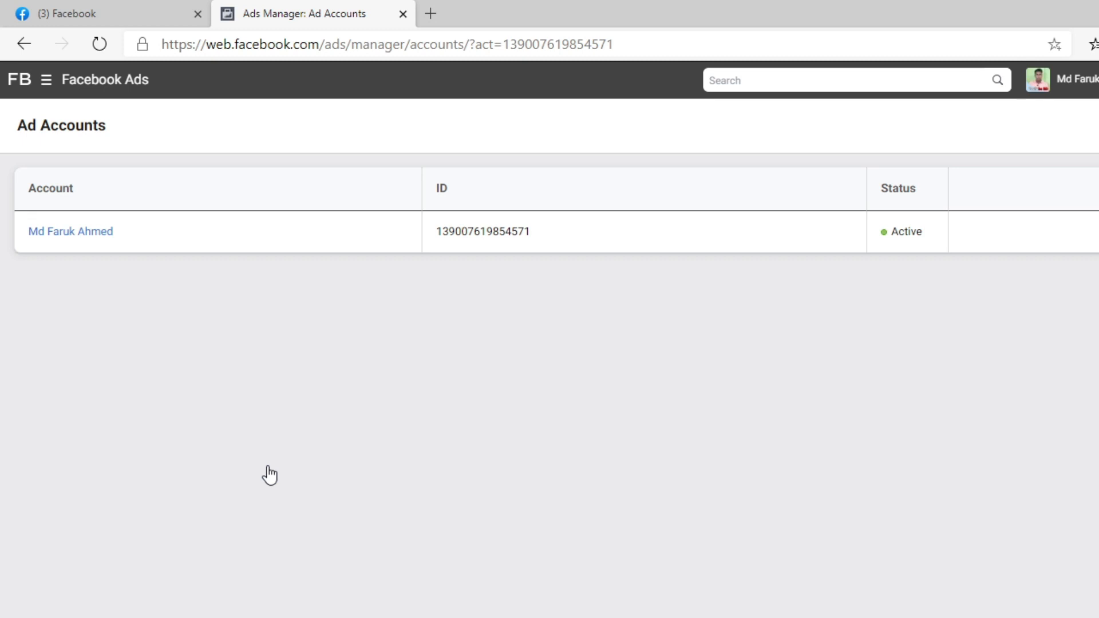
# Check which ad accounts the profile can switch to, and open the active ad account's campaigns.
pyautogui.click(1090, 80)
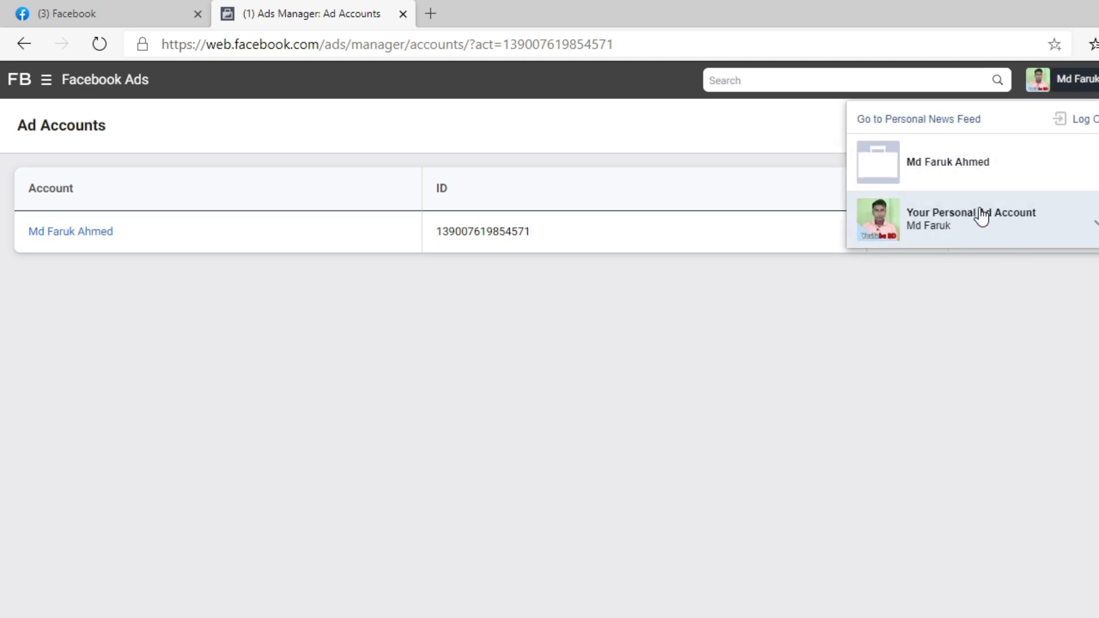
pyautogui.click(895, 314)
pyautogui.click(78, 235)
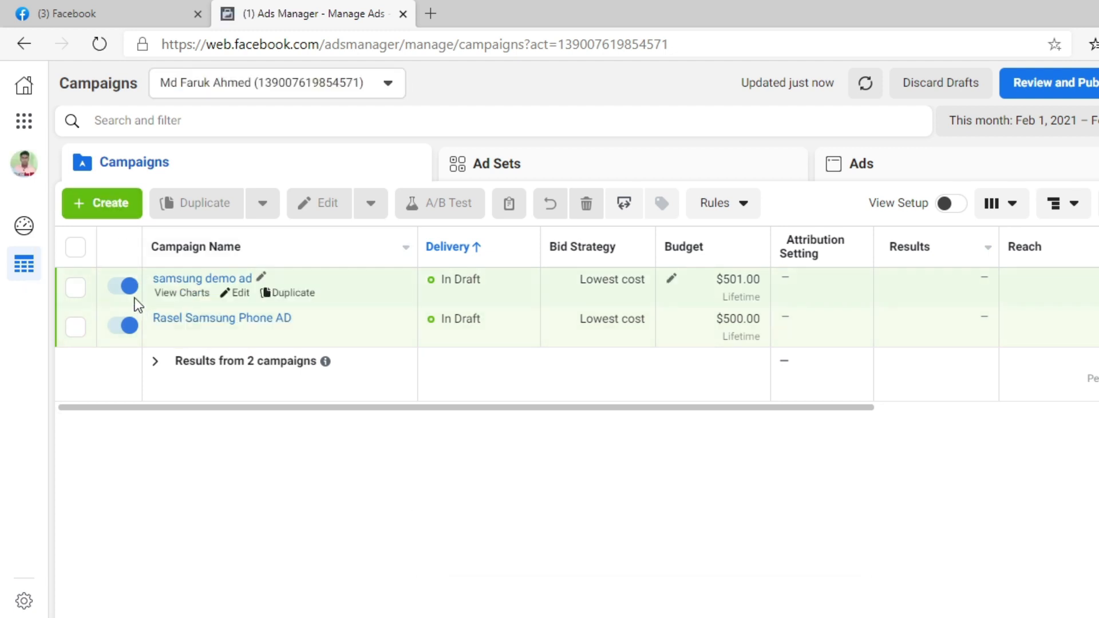
# Start creating a new campaign and preview the Awareness objectives Brand awareness and Reach.
pyautogui.click(78, 204)
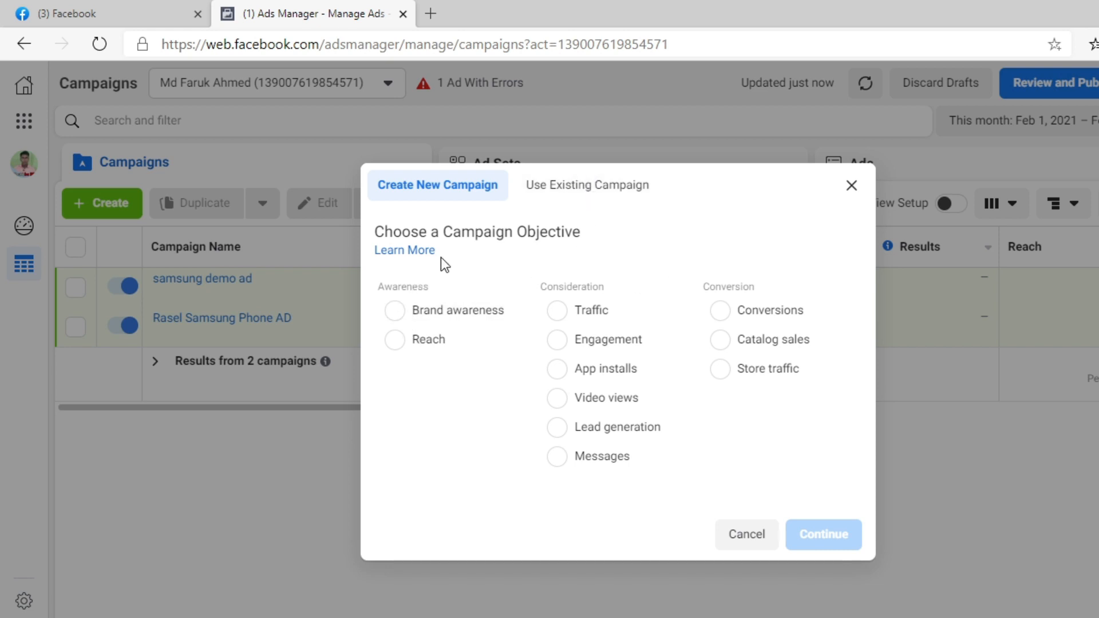
pyautogui.moveTo(380, 285); pyautogui.dragTo(455, 290)
pyautogui.click(428, 386)
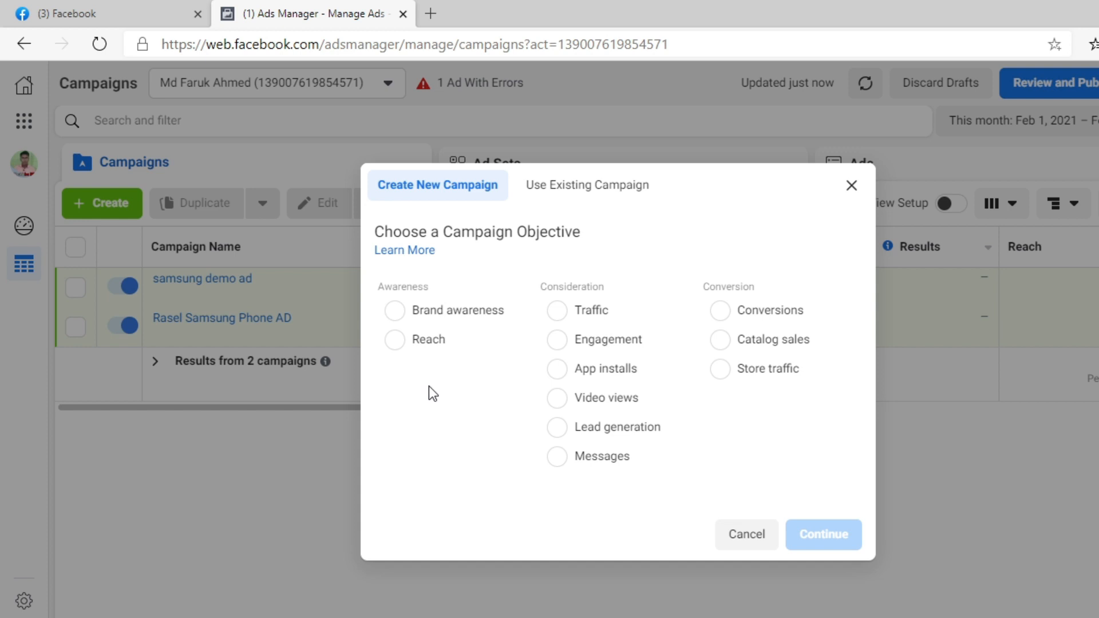
pyautogui.click(404, 322)
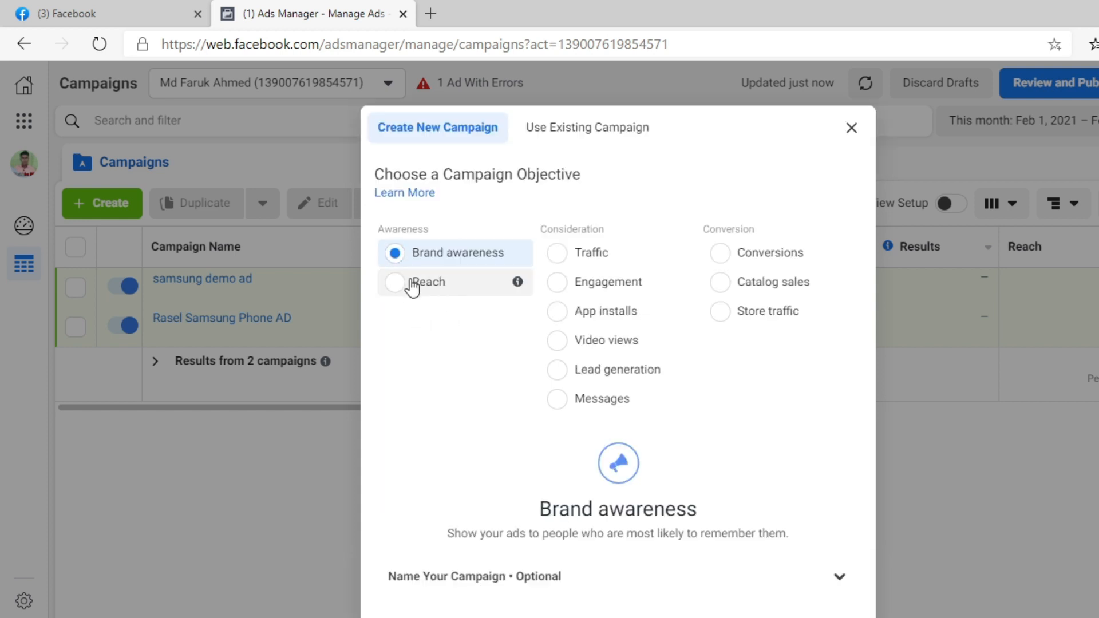
pyautogui.click(392, 284)
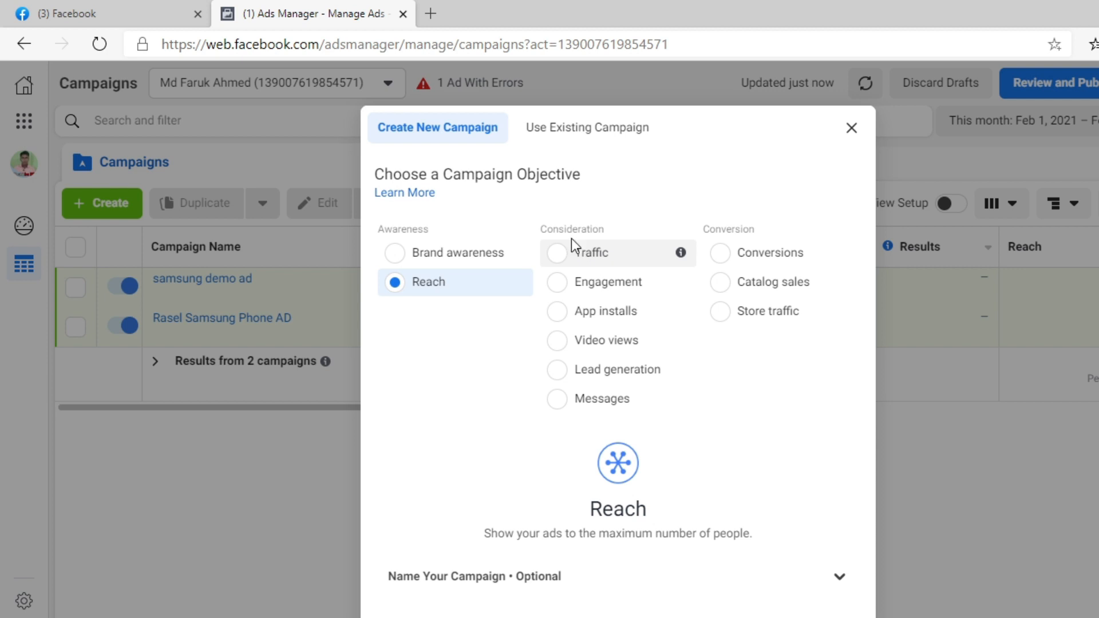
# Preview the Consideration objectives in turn: Traffic, Engagement, App installs, Video views, Lead generation and Messages.
pyautogui.moveTo(549, 228); pyautogui.dragTo(599, 229)
pyautogui.click(565, 258)
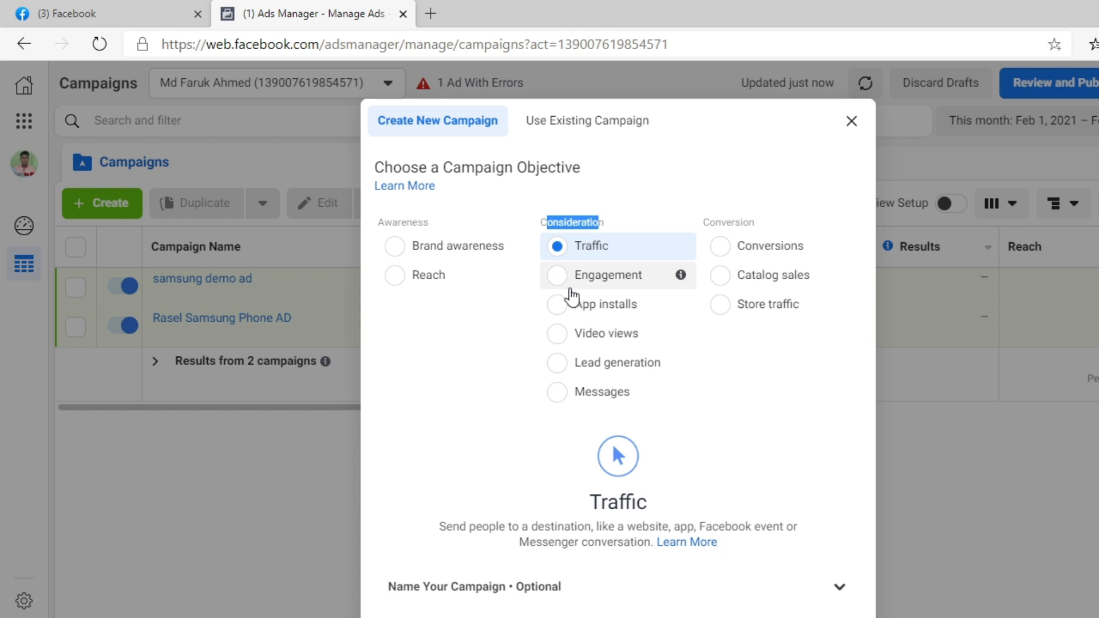
pyautogui.click(573, 285)
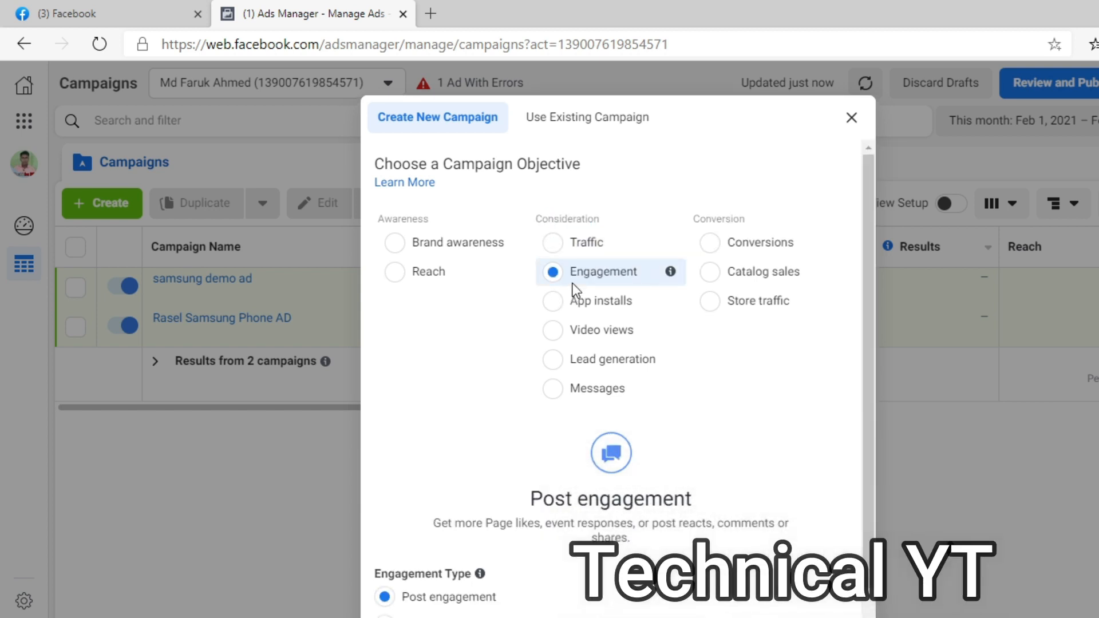
pyautogui.click(550, 308)
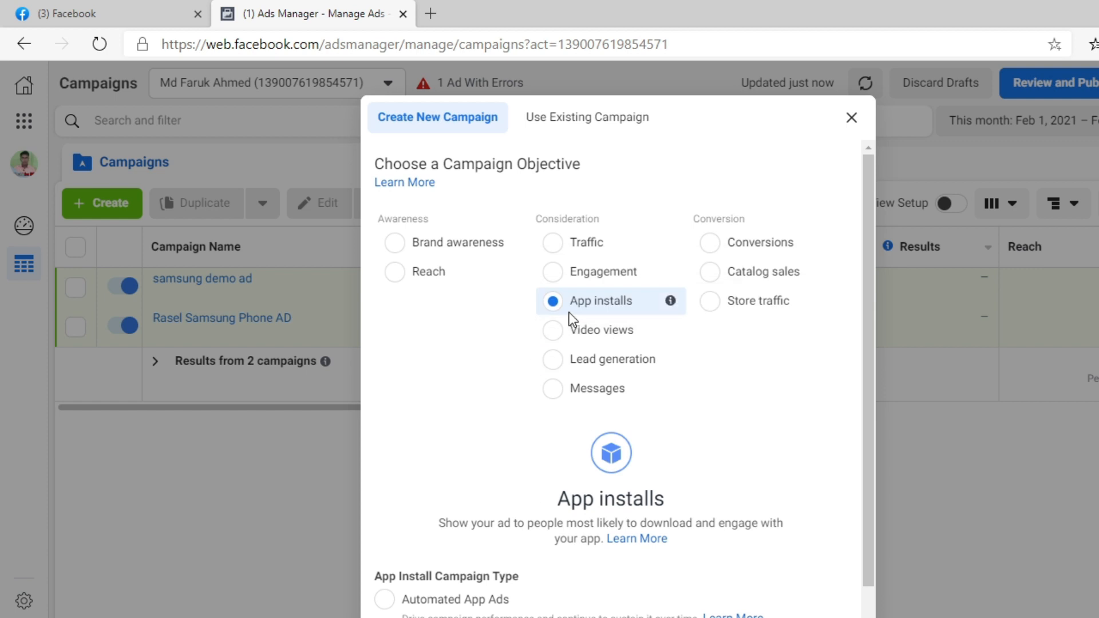
pyautogui.click(559, 341)
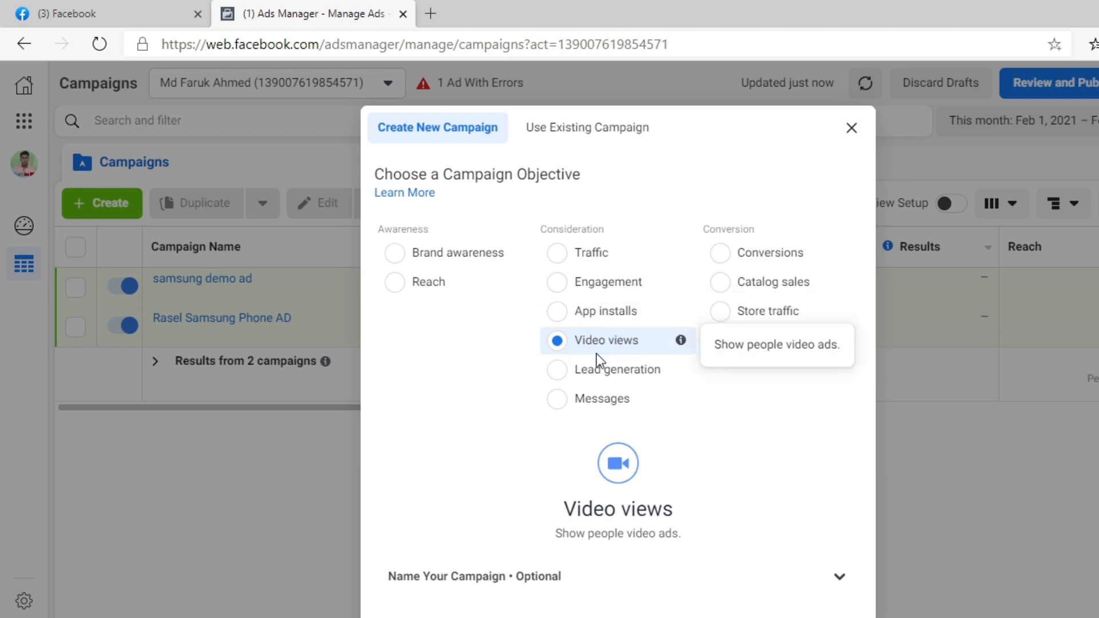
pyautogui.click(557, 370)
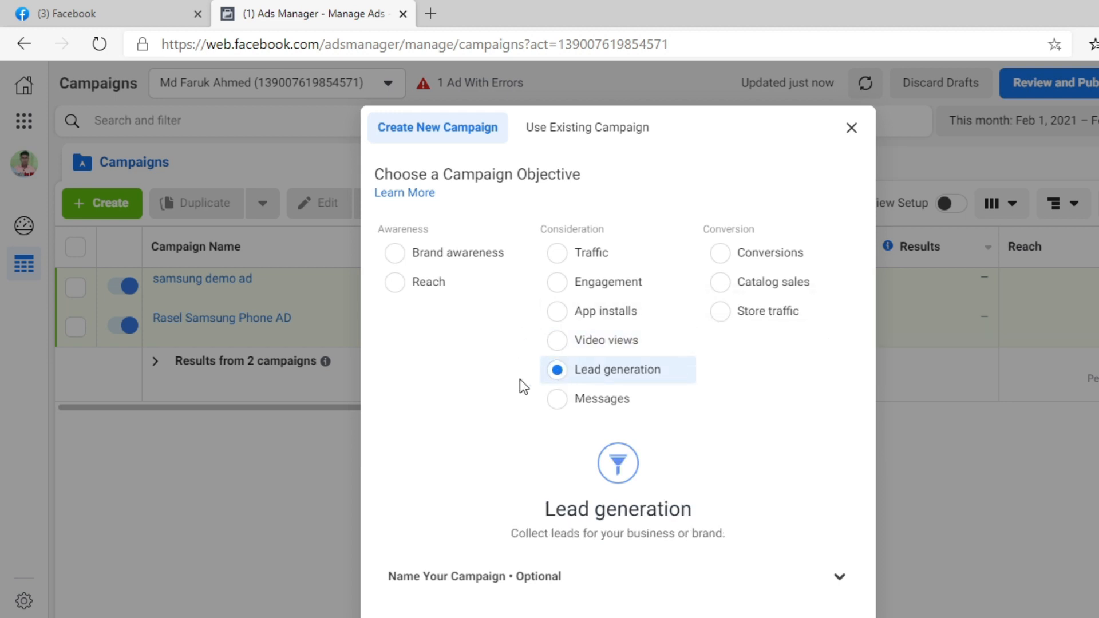
pyautogui.click(554, 403)
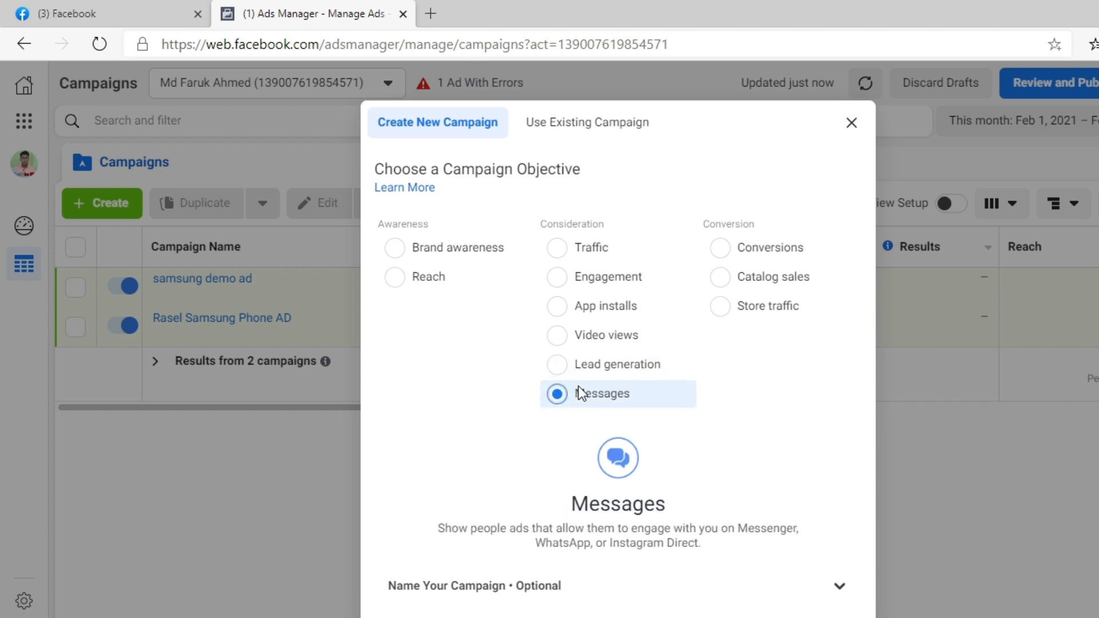
# Preview the Conversion objectives in turn: Conversions, Catalog sales and Store traffic.
pyautogui.click(720, 248)
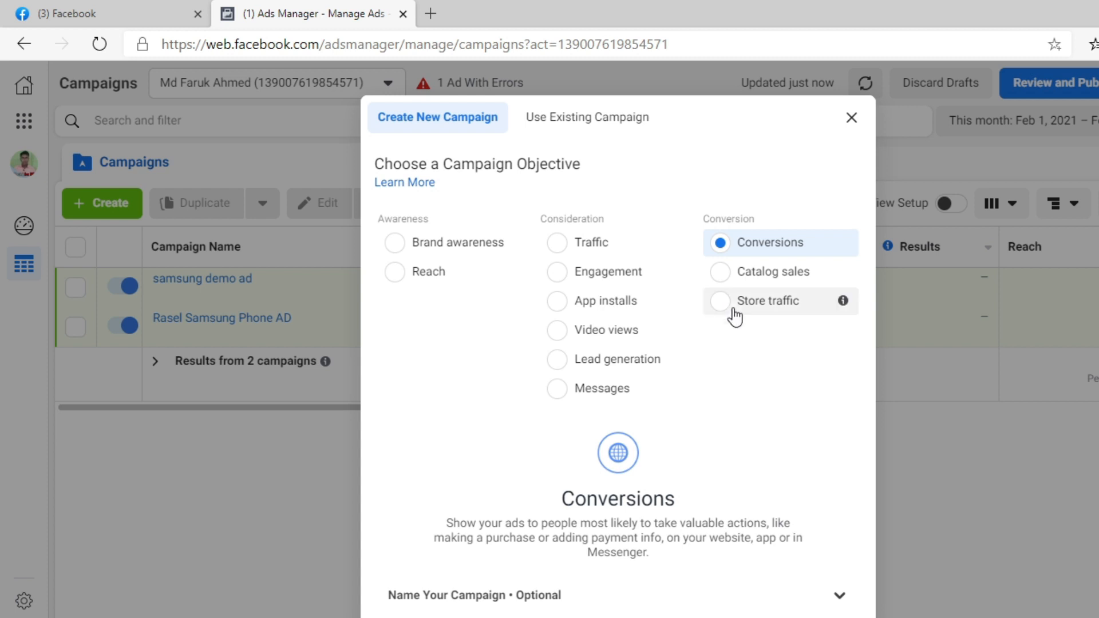
pyautogui.click(731, 281)
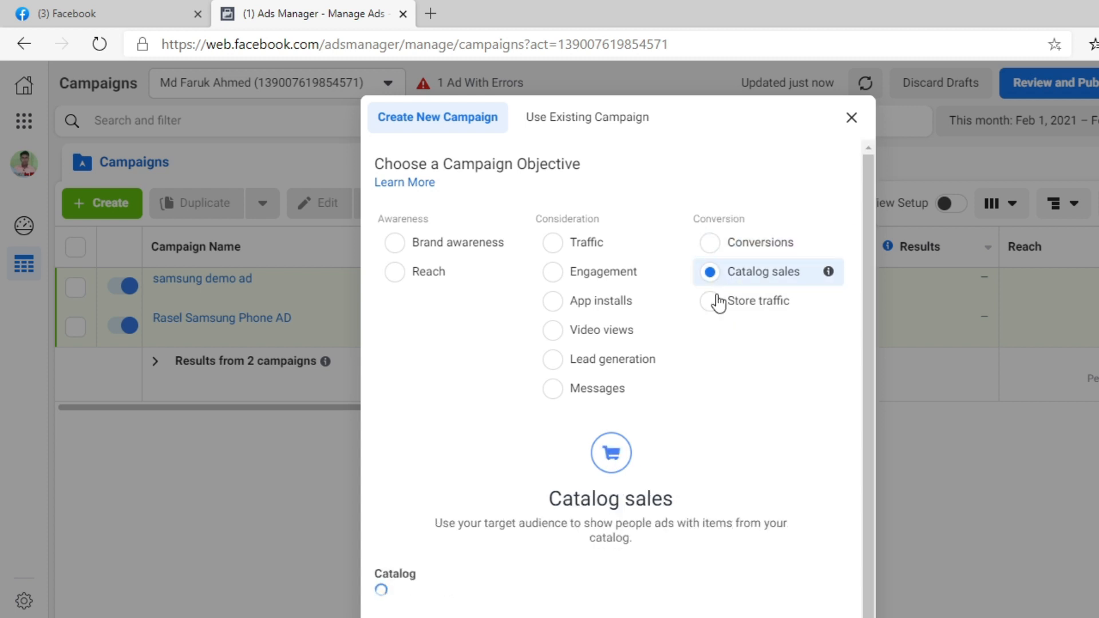
pyautogui.click(717, 313)
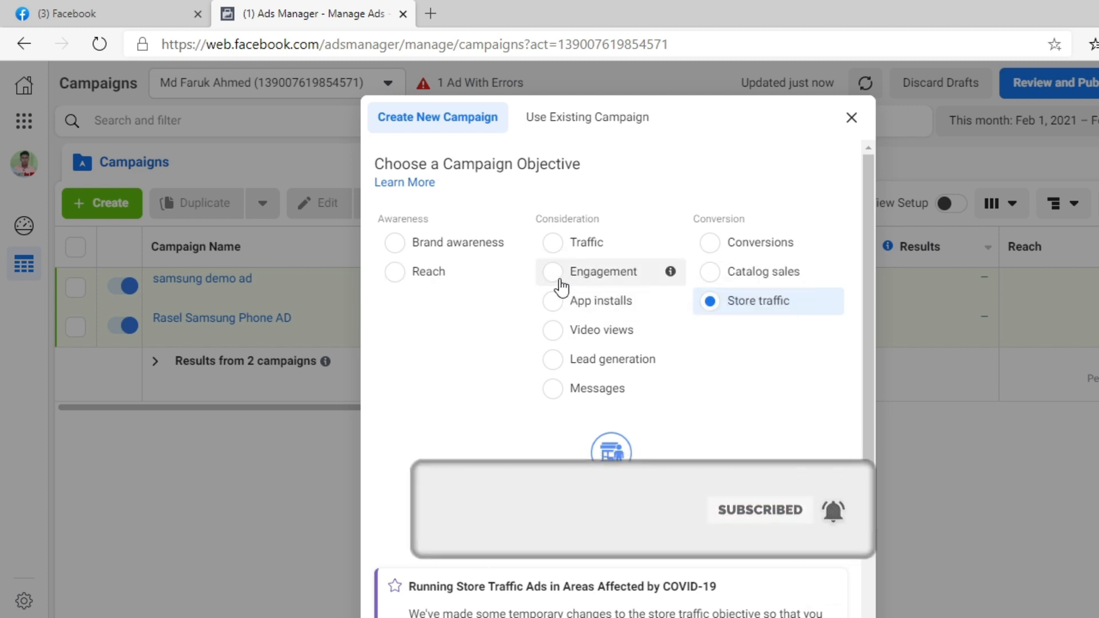
# Choose the Engagement objective with the Post engagement type and expand the optional campaign naming section.
pyautogui.click(553, 273)
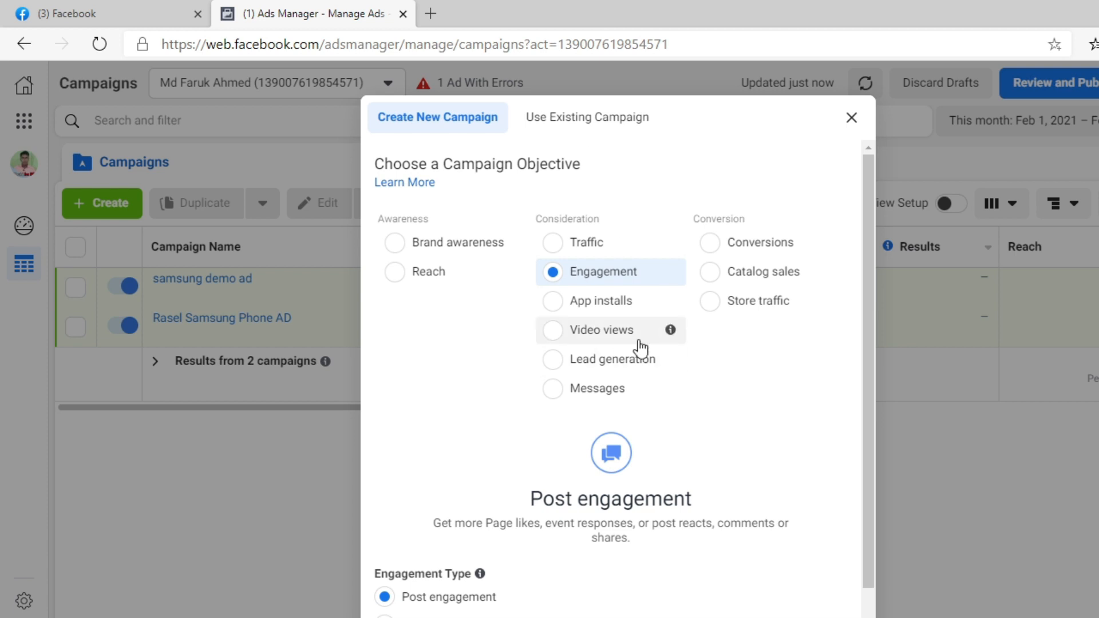
pyautogui.scroll(-1, 429, 518)
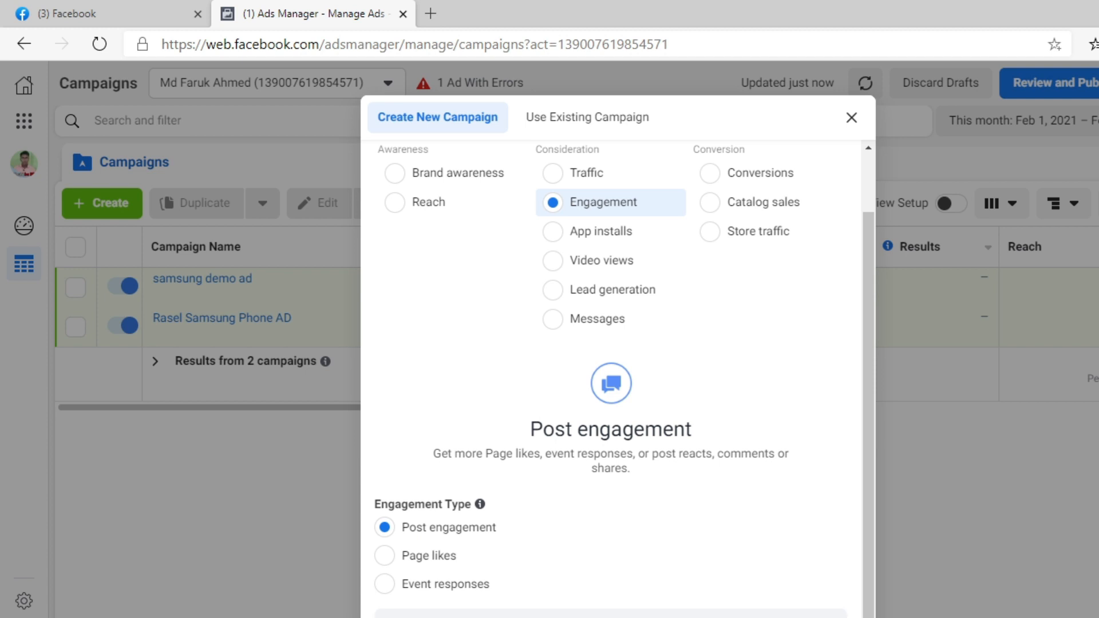
pyautogui.scroll(-3, 607, 611)
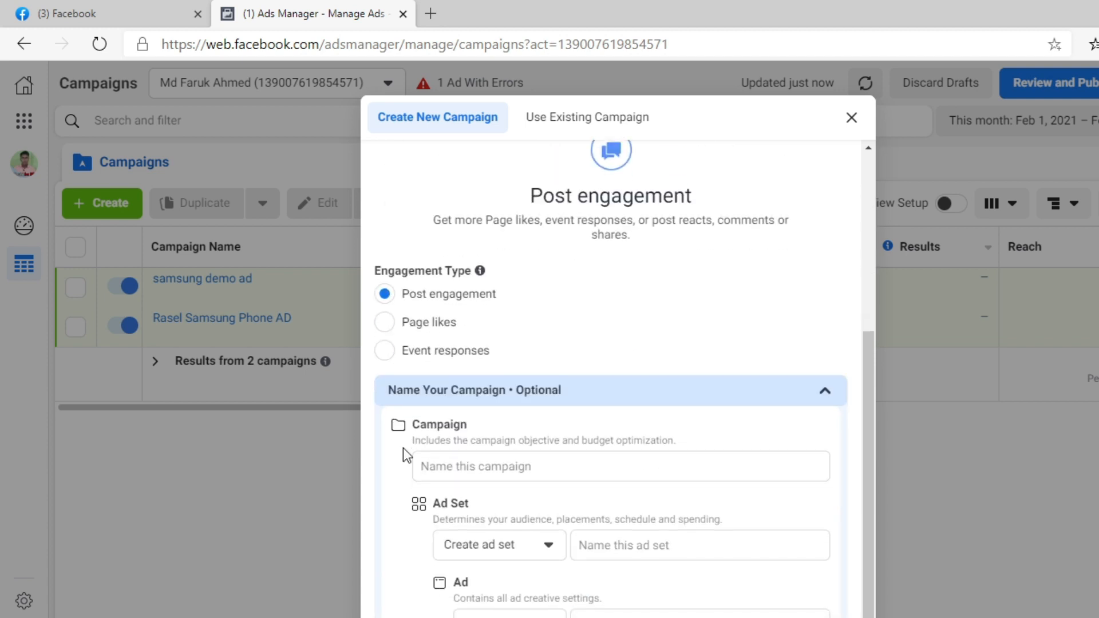
pyautogui.scroll(-1, 401, 436)
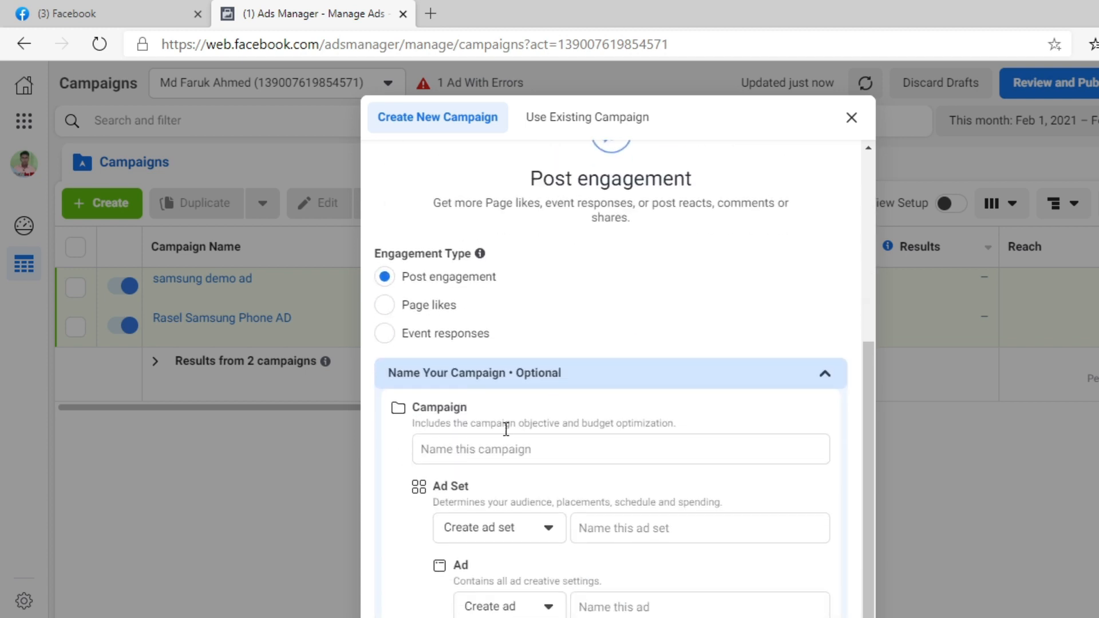
# Name the campaign "demo dm class 1".
pyautogui.click(463, 455)
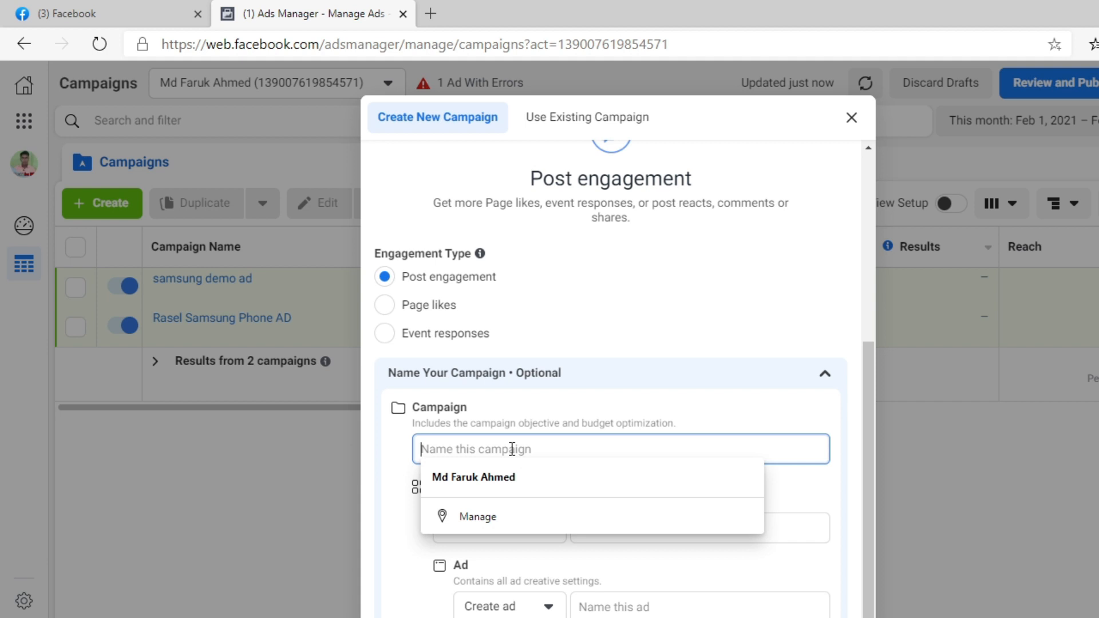
pyautogui.write('demo')
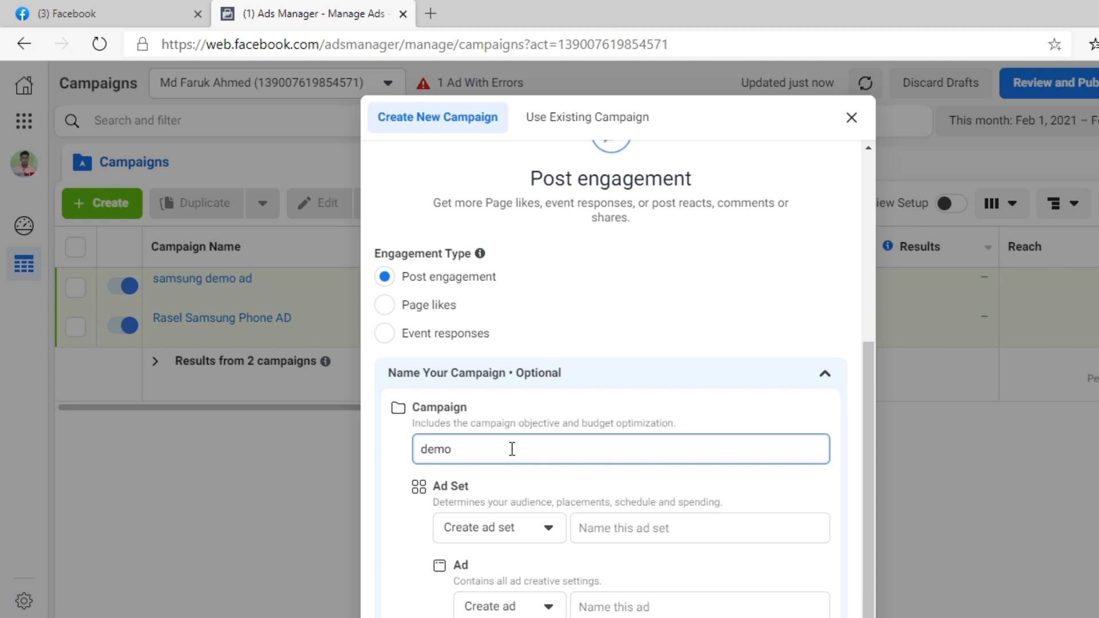
pyautogui.write(' dm class 1')
pyautogui.click(584, 527)
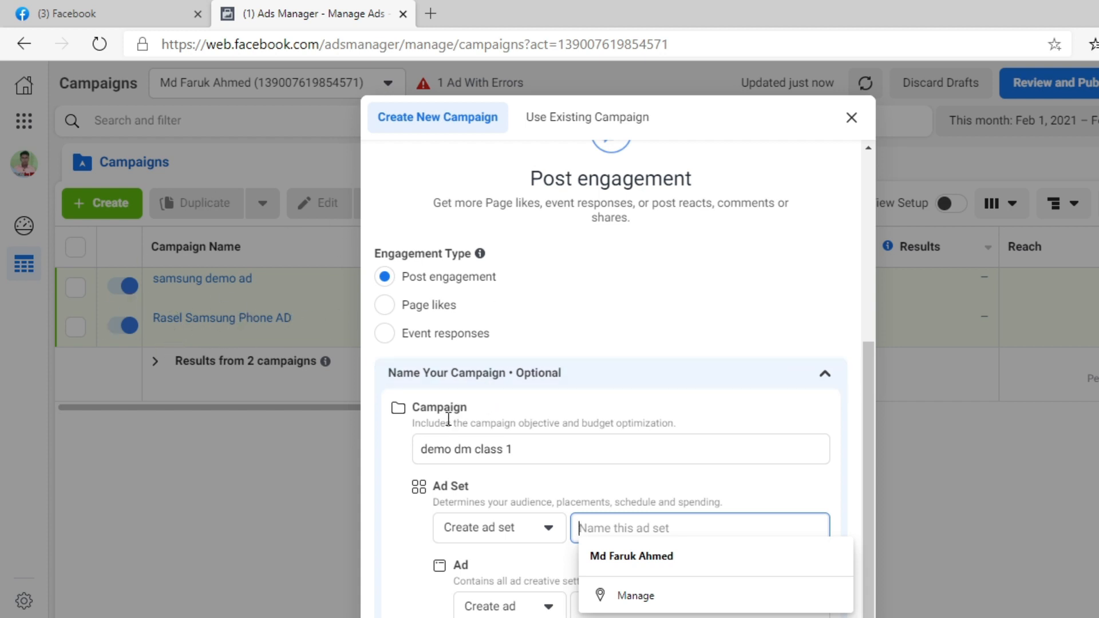
pyautogui.click(528, 469)
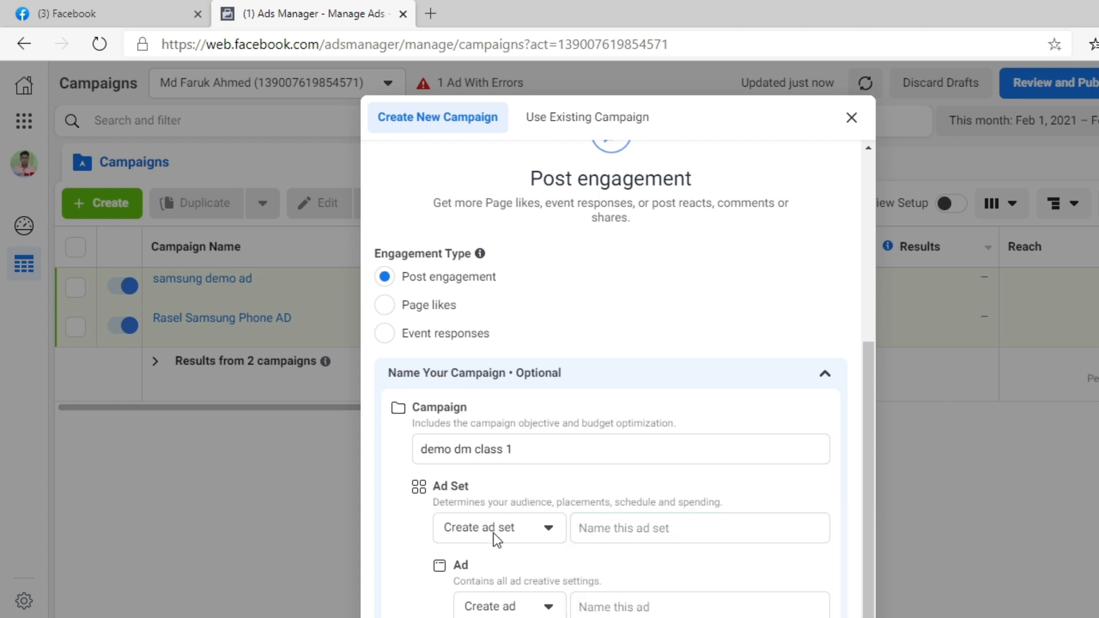
# Keep the option to create a new ad set, name it "demo 1", and name the new ad "demo 2".
pyautogui.click(515, 525)
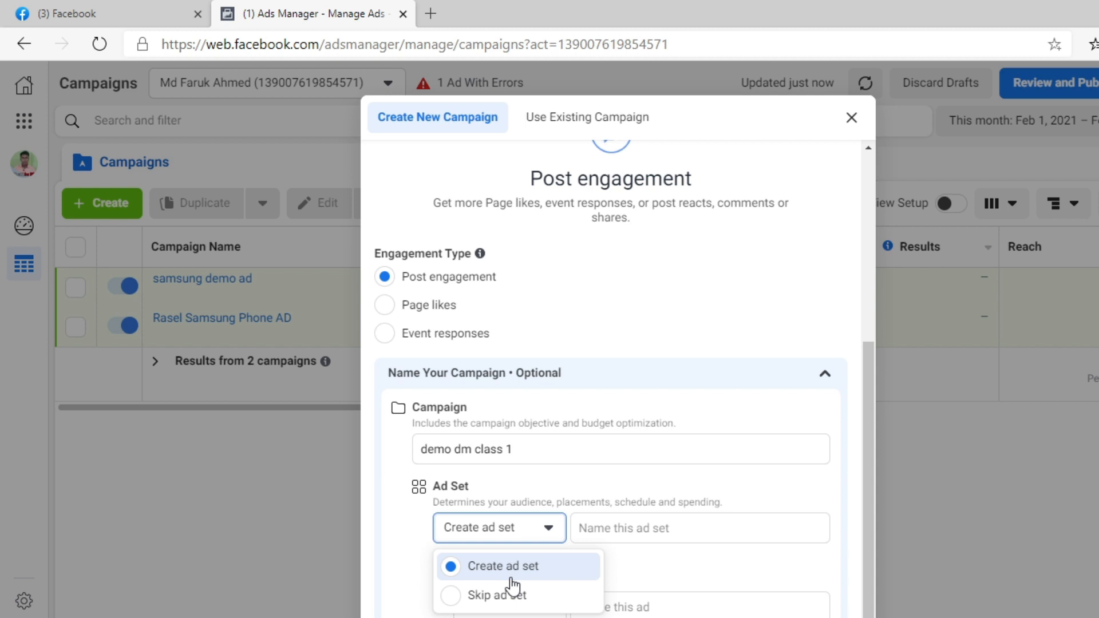
pyautogui.click(624, 540)
pyautogui.click(627, 532)
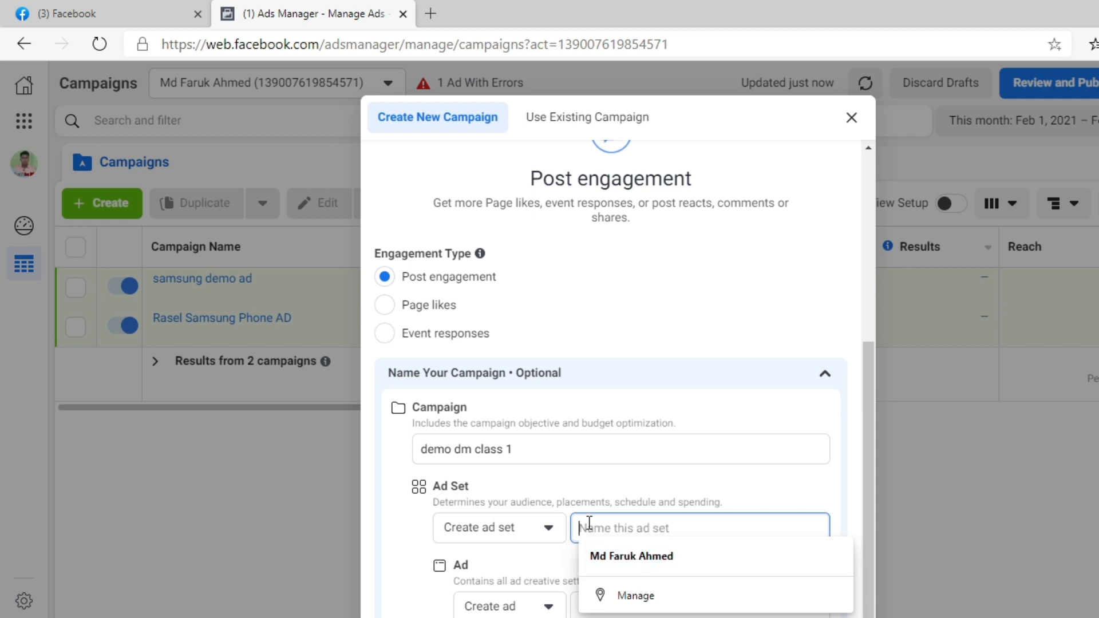
pyautogui.write('demo 1')
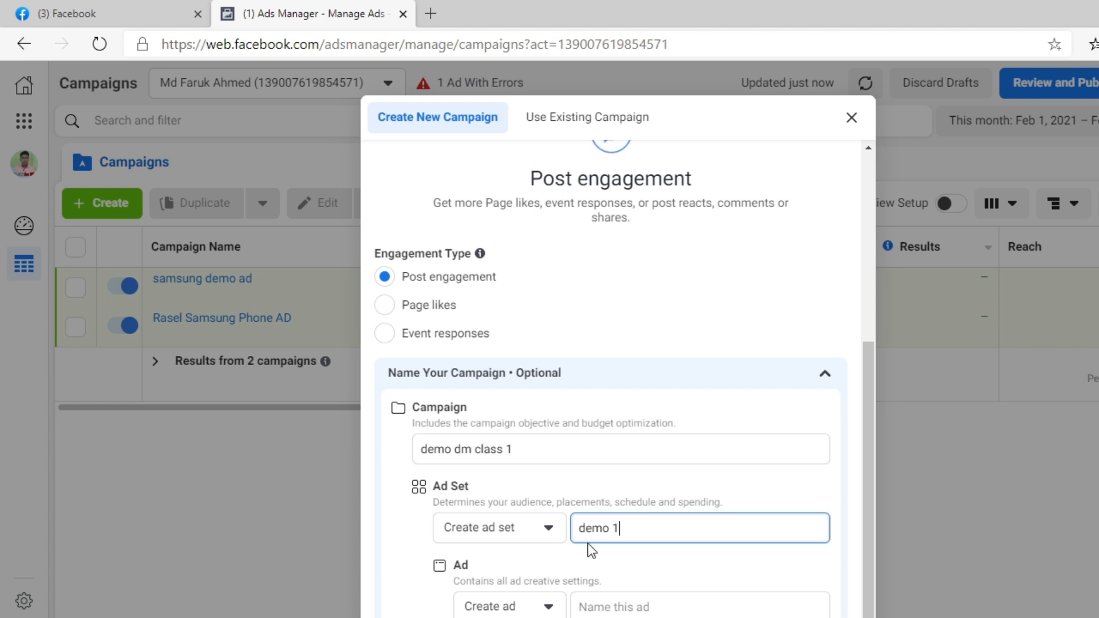
pyautogui.click(545, 607)
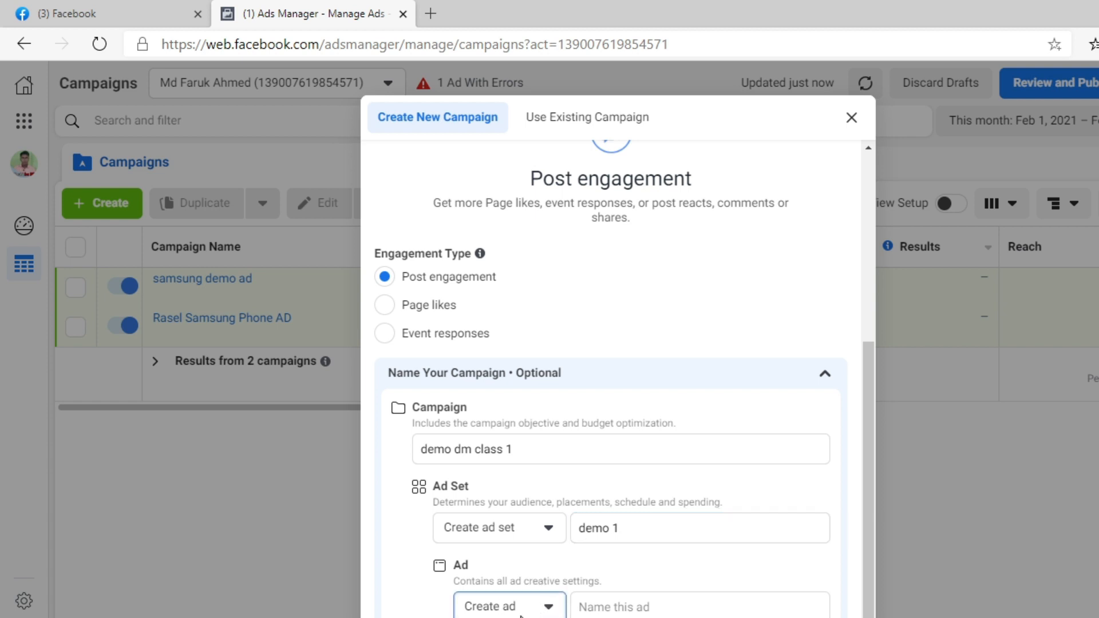
pyautogui.click(629, 608)
pyautogui.write('demo 2')
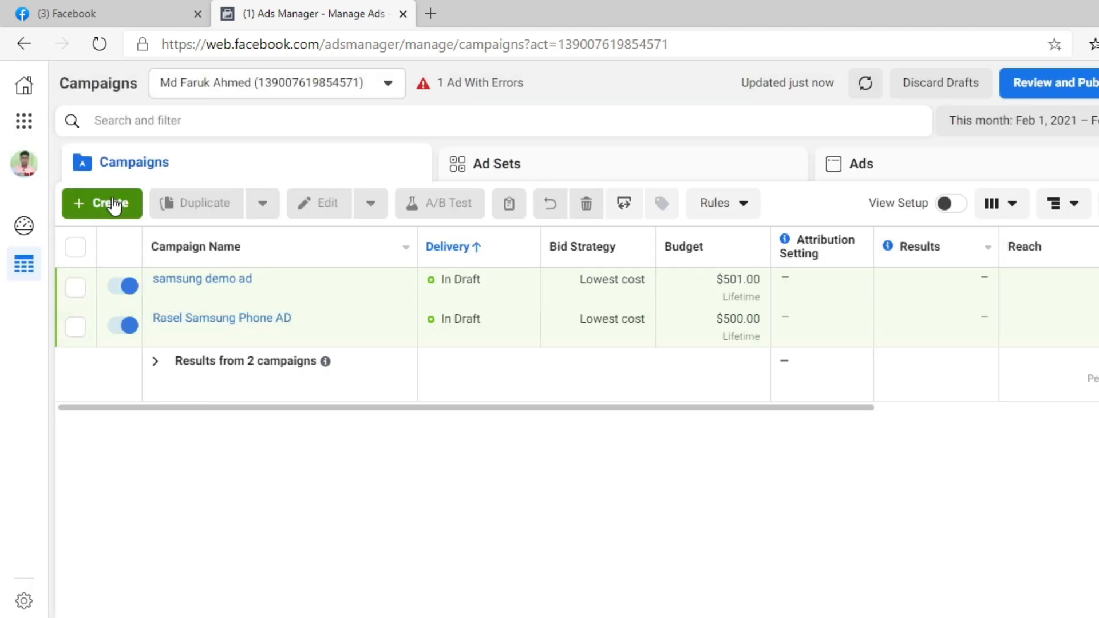
# Start a new campaign with the Engagement objective and Post engagement type, and name it "dm class 1".
pyautogui.click(110, 204)
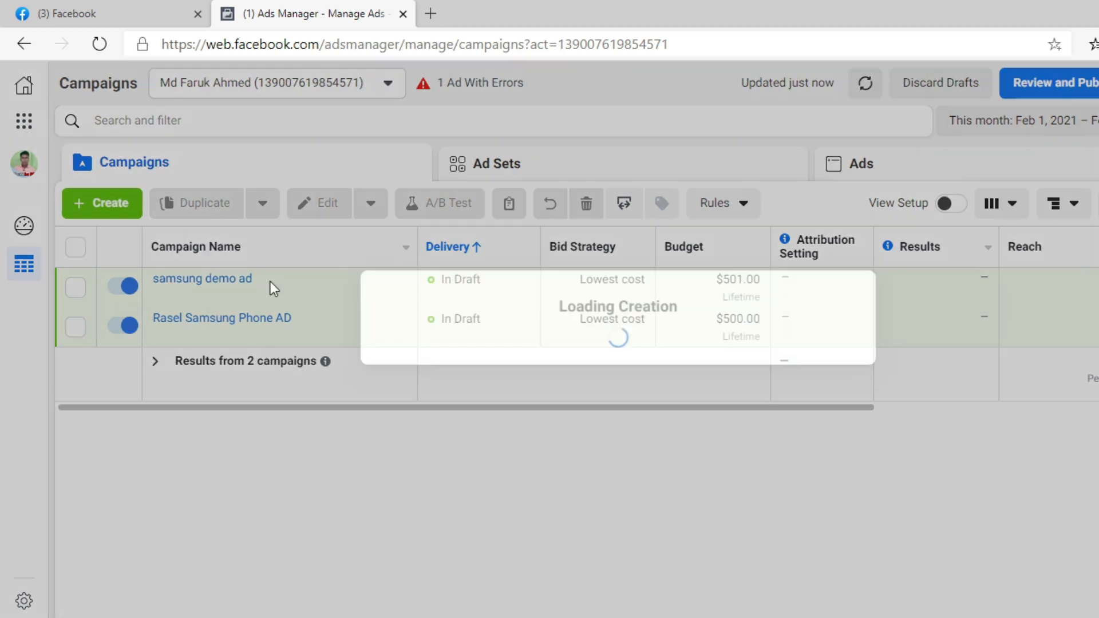
pyautogui.click(563, 327)
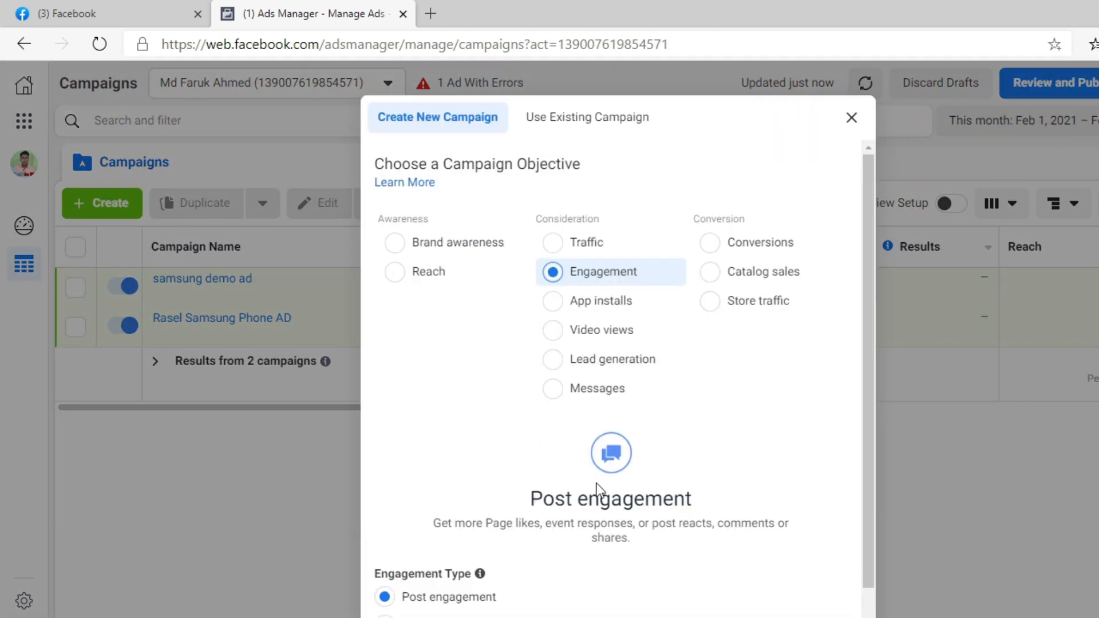
pyautogui.scroll(-5, 572, 572)
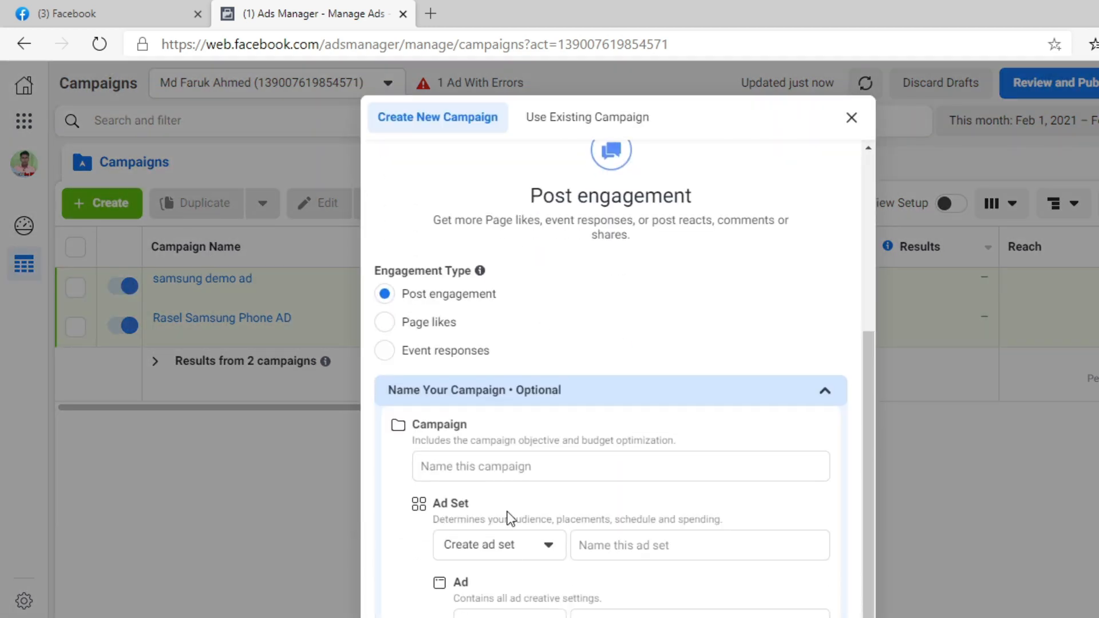
pyautogui.click(512, 465)
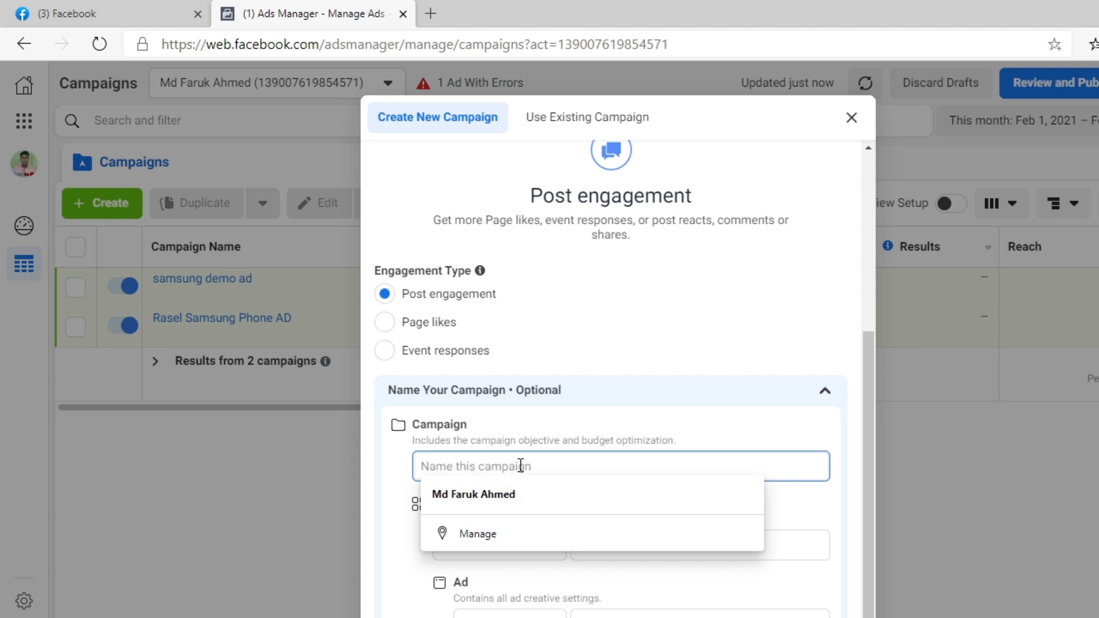
pyautogui.write('dm class 1')
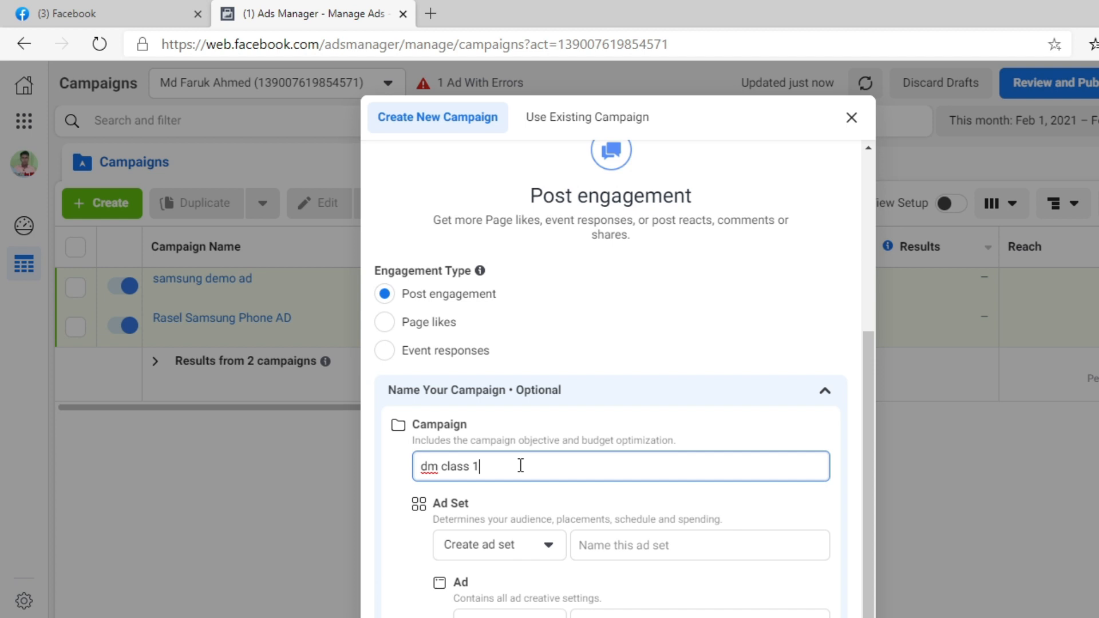
# Name the ad set and the ad with the account holder's suggested name and continue to the campaign editor.
pyautogui.scroll(-1, 520, 466)
pyautogui.click(642, 529)
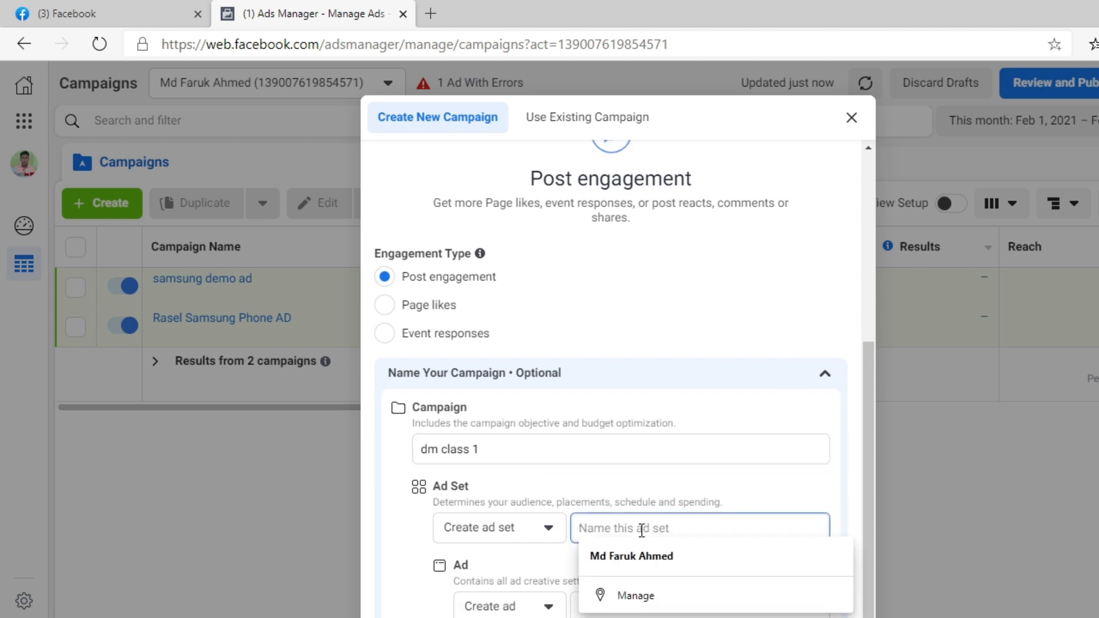
pyautogui.click(639, 552)
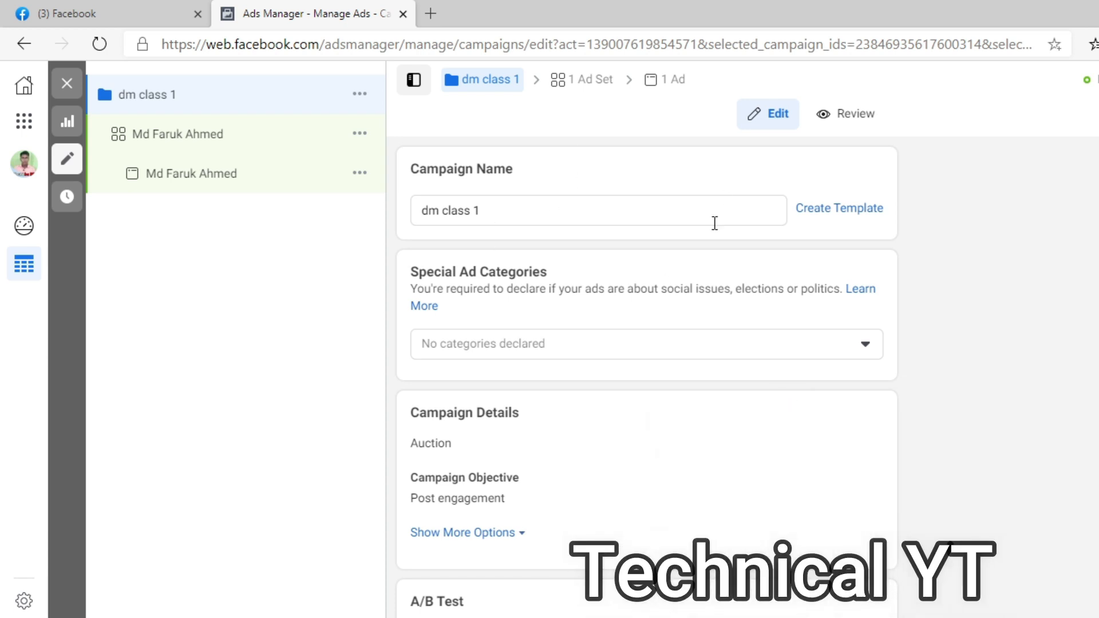
# Open the campaign's buying type for editing and keep it on Auction.
pyautogui.moveTo(419, 170); pyautogui.dragTo(537, 177)
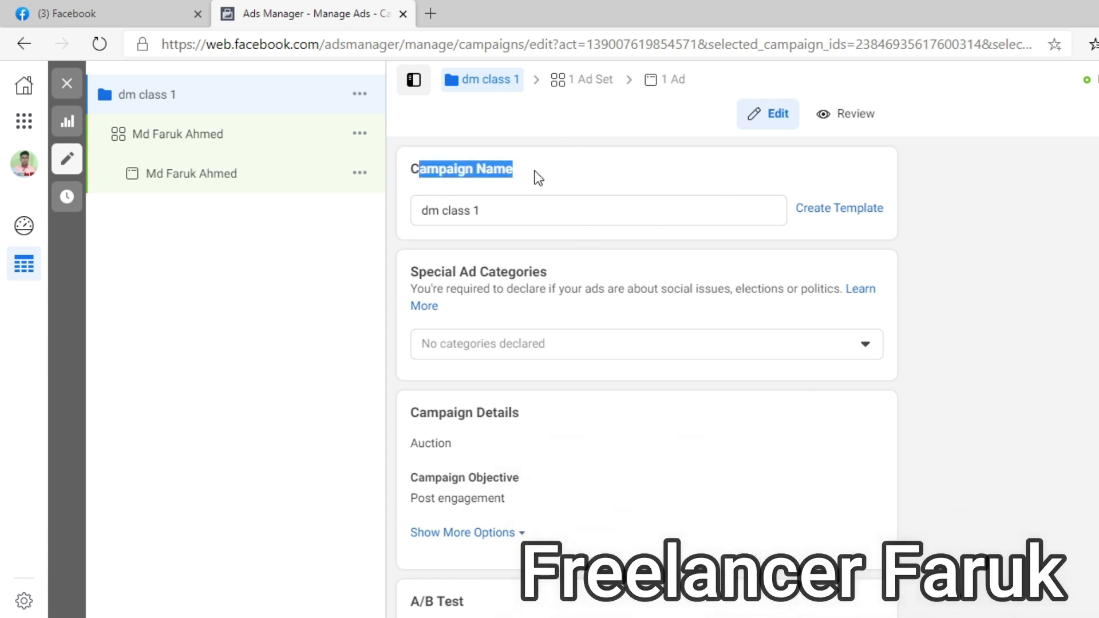
pyautogui.scroll(-3, 687, 191)
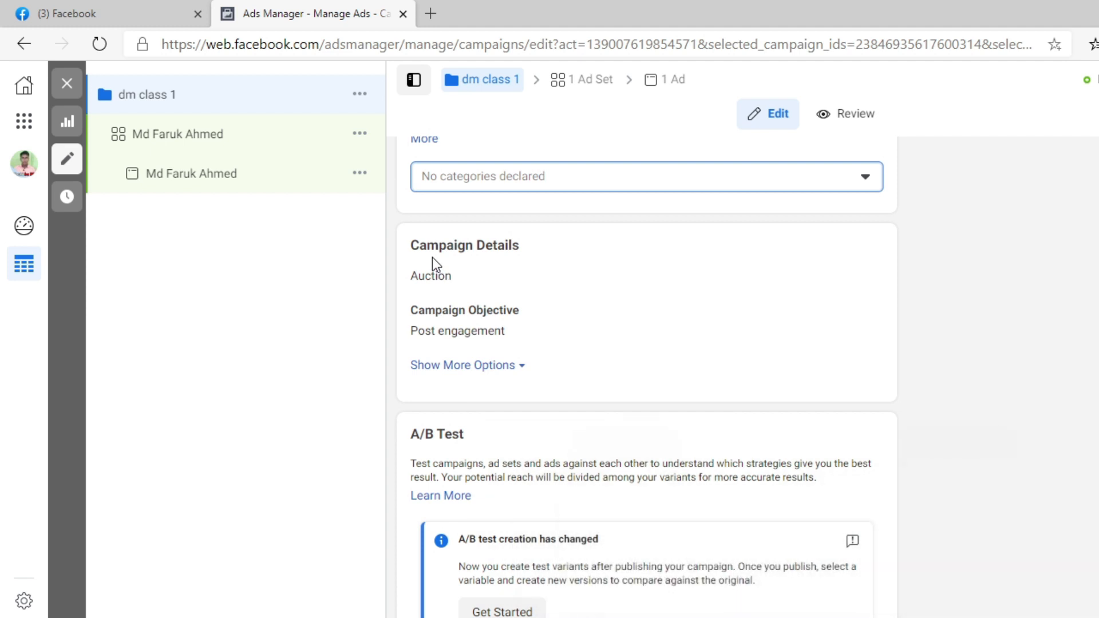
pyautogui.click(853, 256)
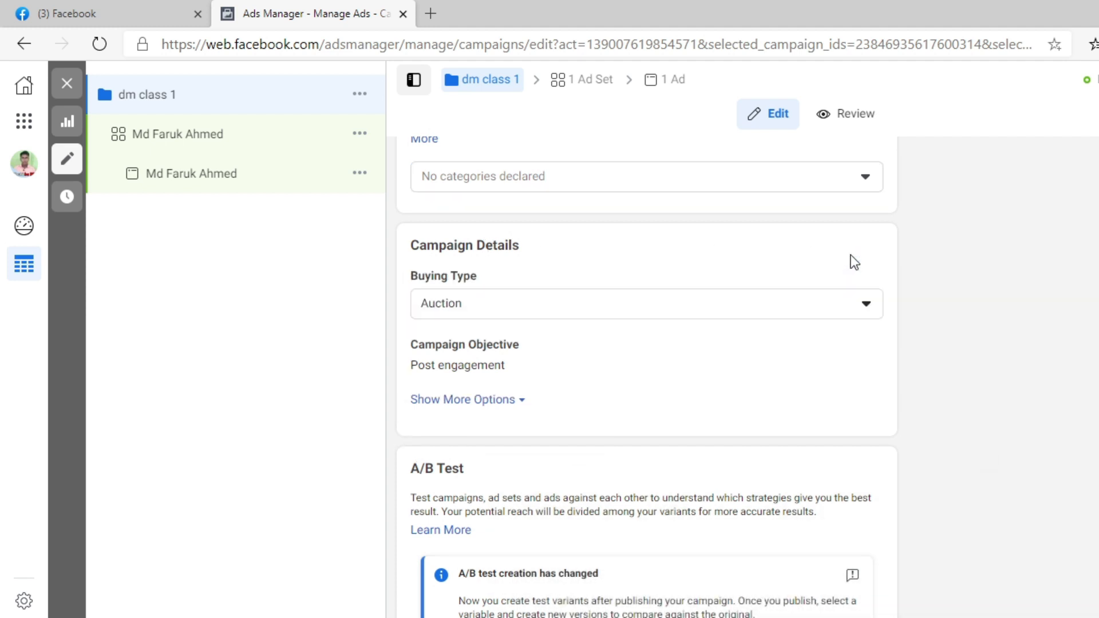
pyautogui.click(576, 320)
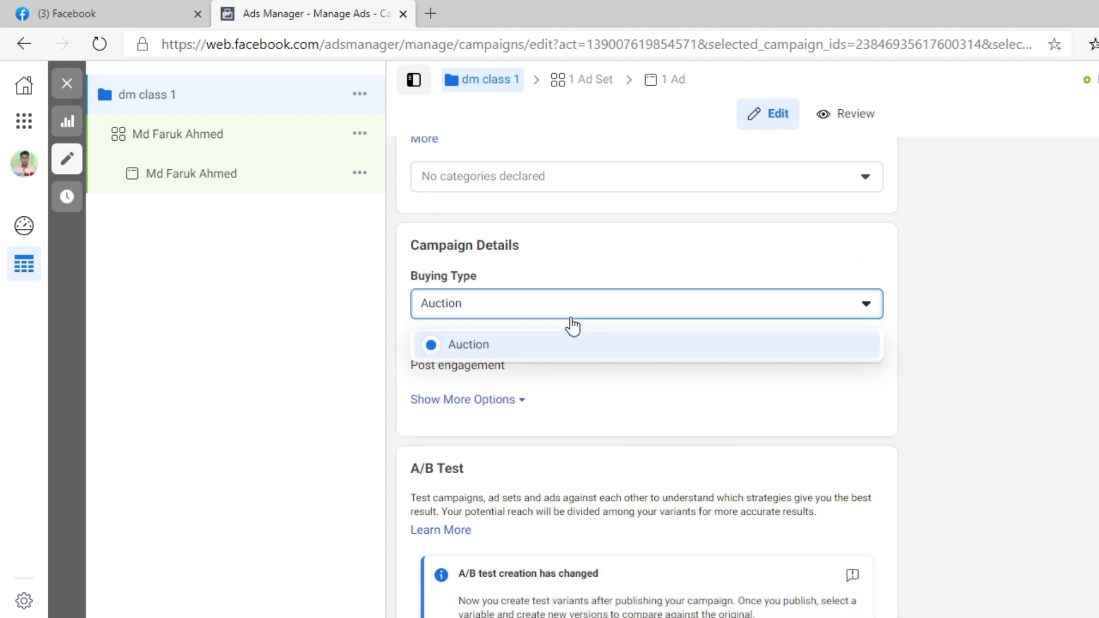
pyautogui.click(449, 345)
# Open the campaign objective for editing and review the objective choices and engagement types.
pyautogui.moveTo(515, 372)
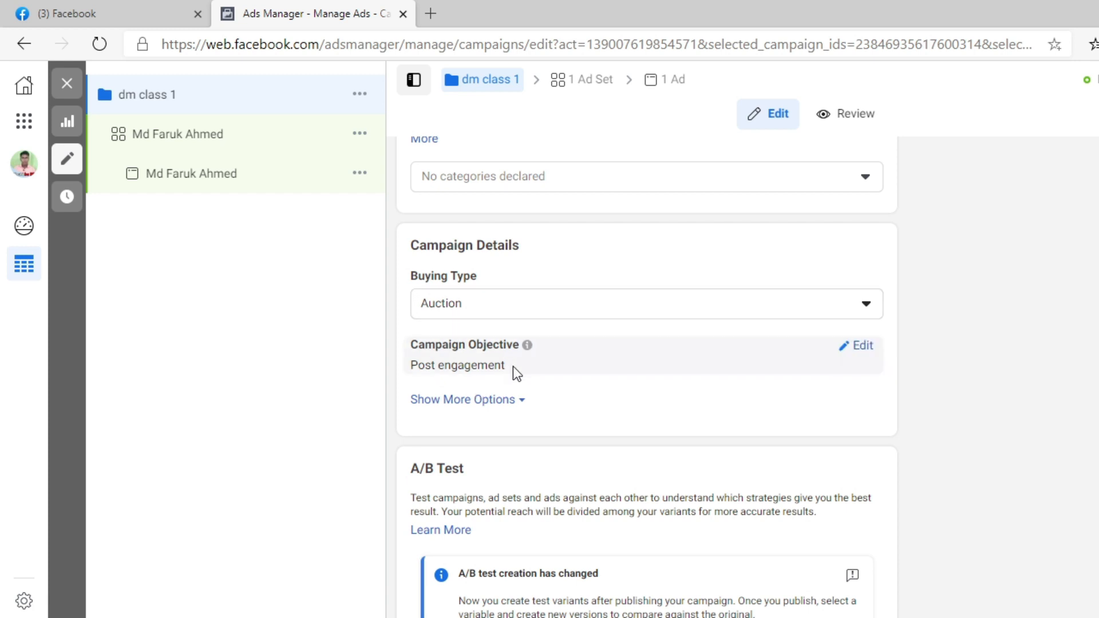
pyautogui.click(856, 345)
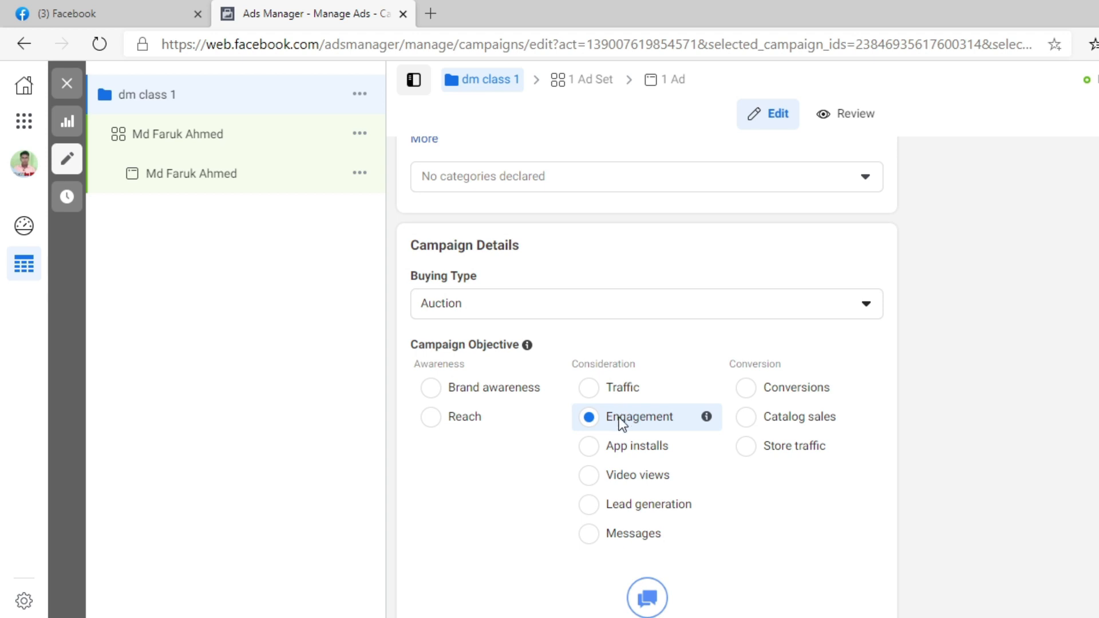
pyautogui.scroll(-5, 634, 414)
pyautogui.scroll(-3, 524, 417)
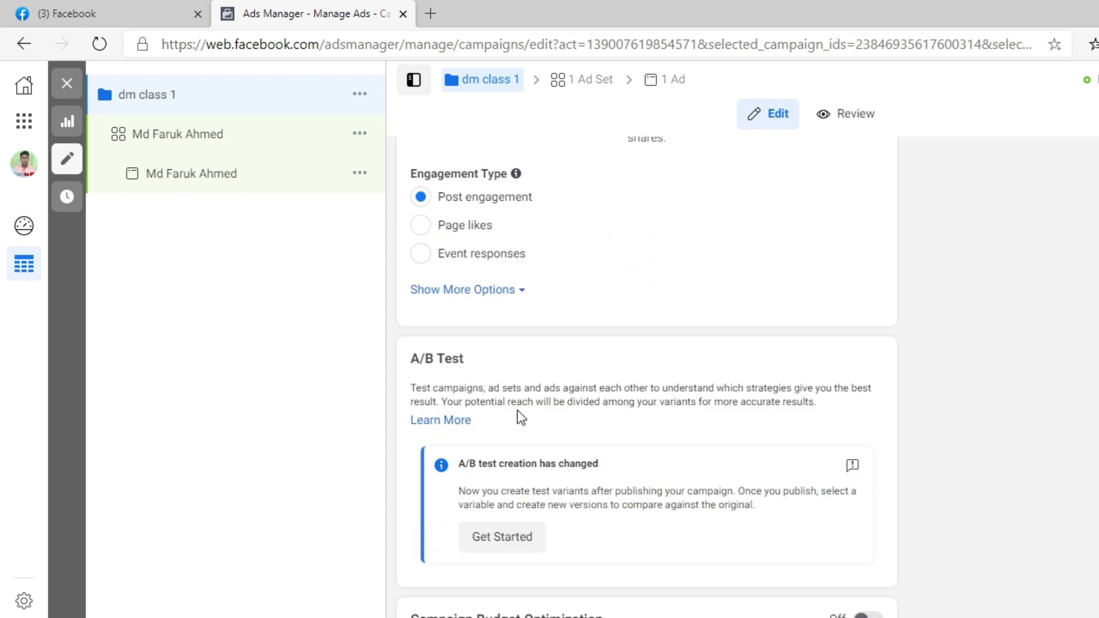
# Start the A/B test setup with this campaign as the control and turn on Campaign Budget Optimization.
pyautogui.scroll(-2, 517, 417)
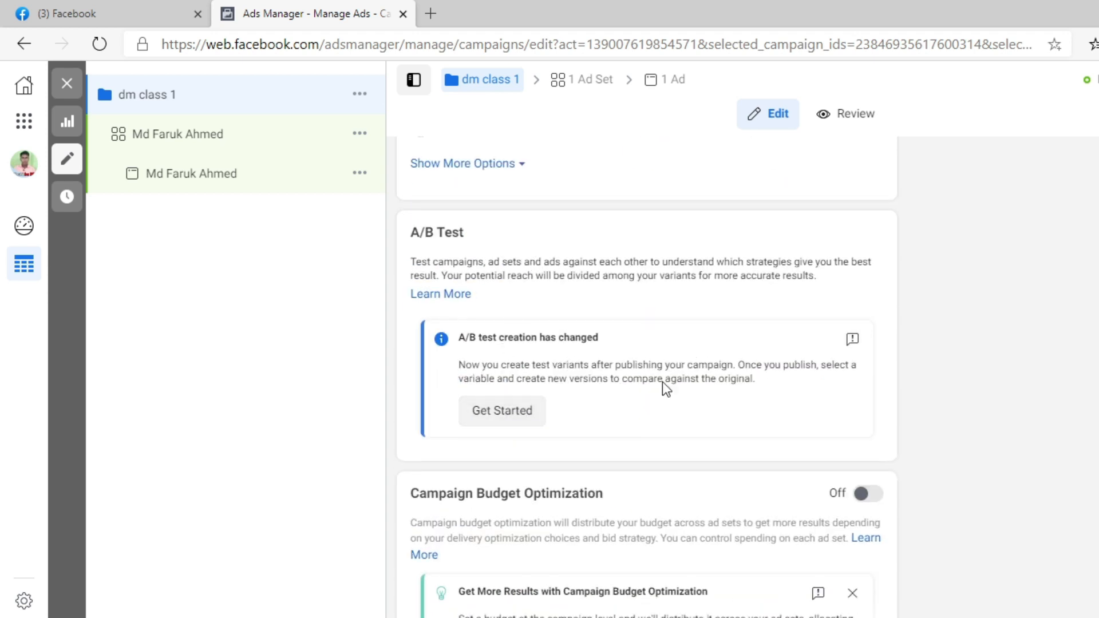
pyautogui.click(502, 414)
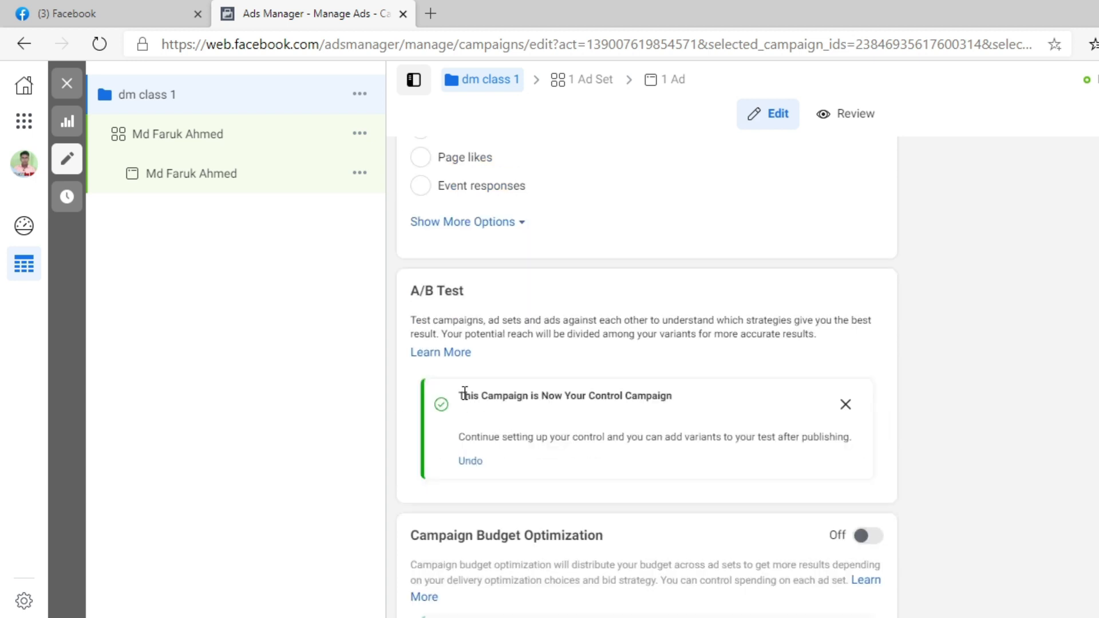
pyautogui.scroll(-2, 540, 424)
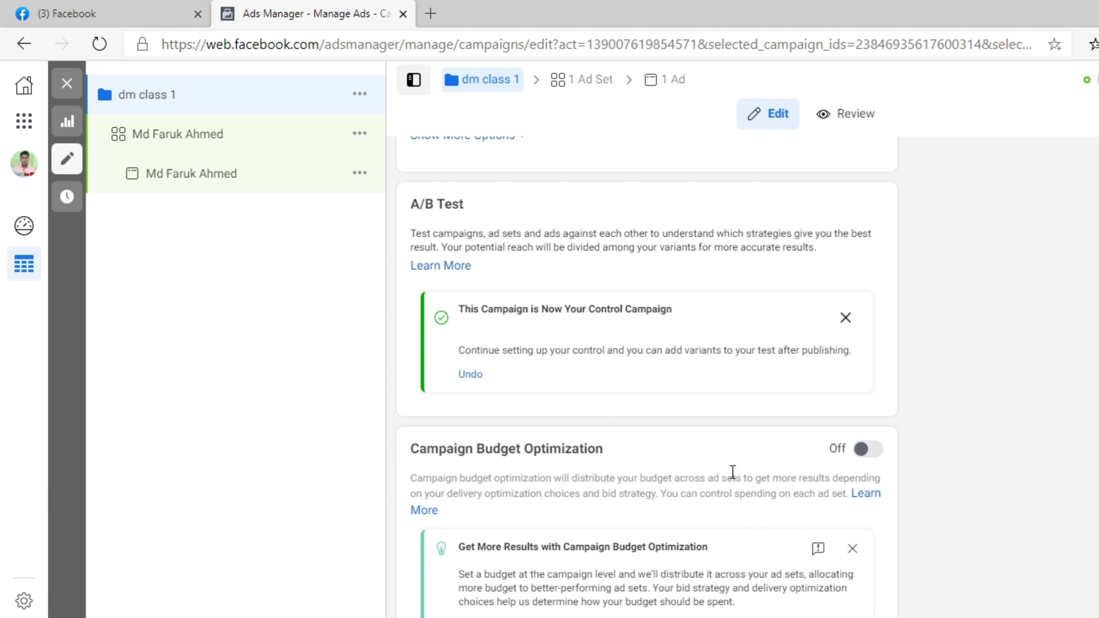
pyautogui.moveTo(434, 449); pyautogui.dragTo(765, 451)
pyautogui.click(859, 451)
pyautogui.scroll(-1, 737, 452)
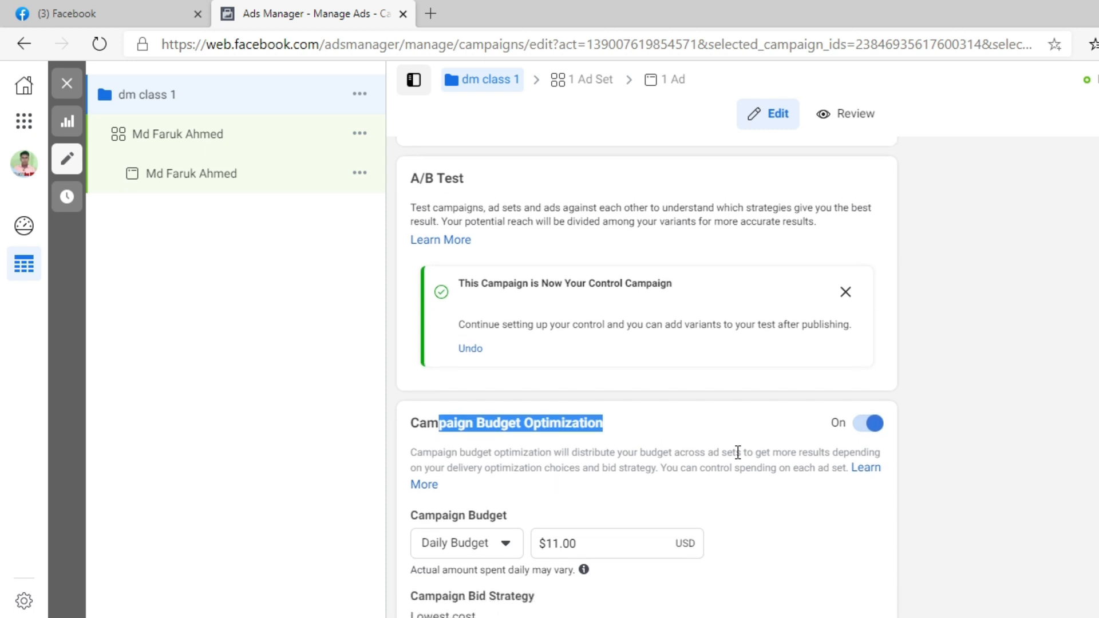
pyautogui.click(632, 429)
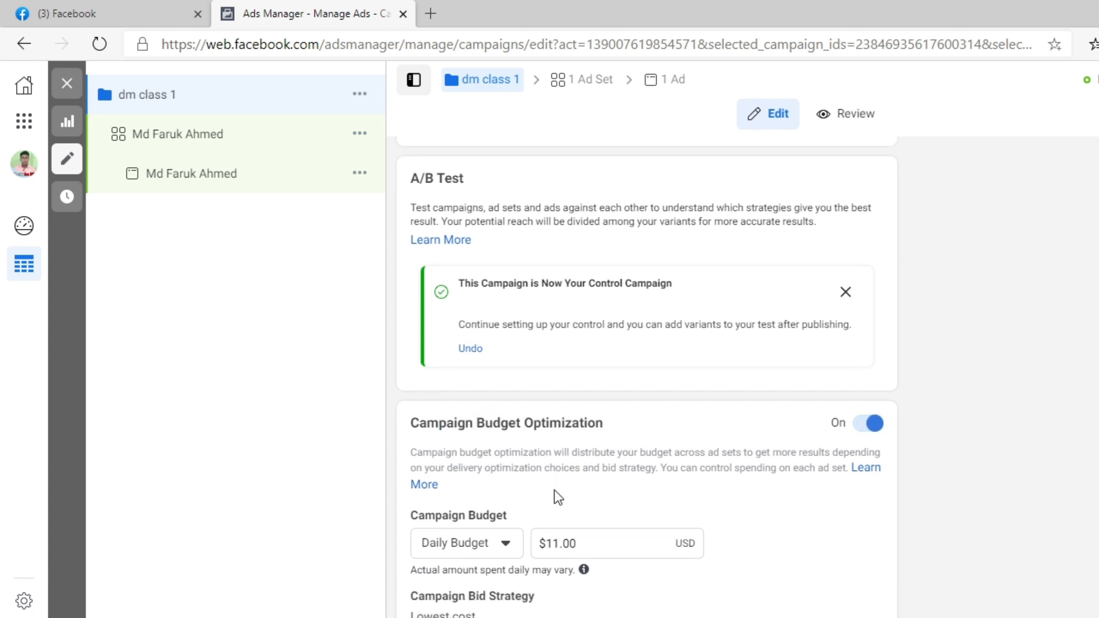
# Try Lifetime Budget as the campaign budget type, switch back to Daily Budget, and examine the daily amount.
pyautogui.click(447, 547)
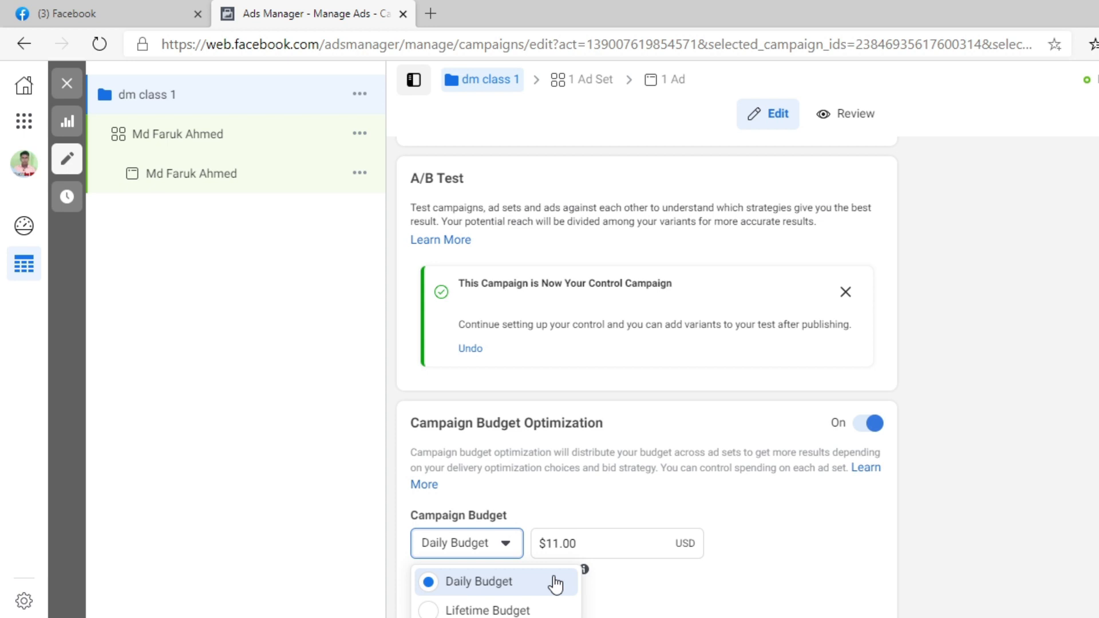
pyautogui.click(430, 609)
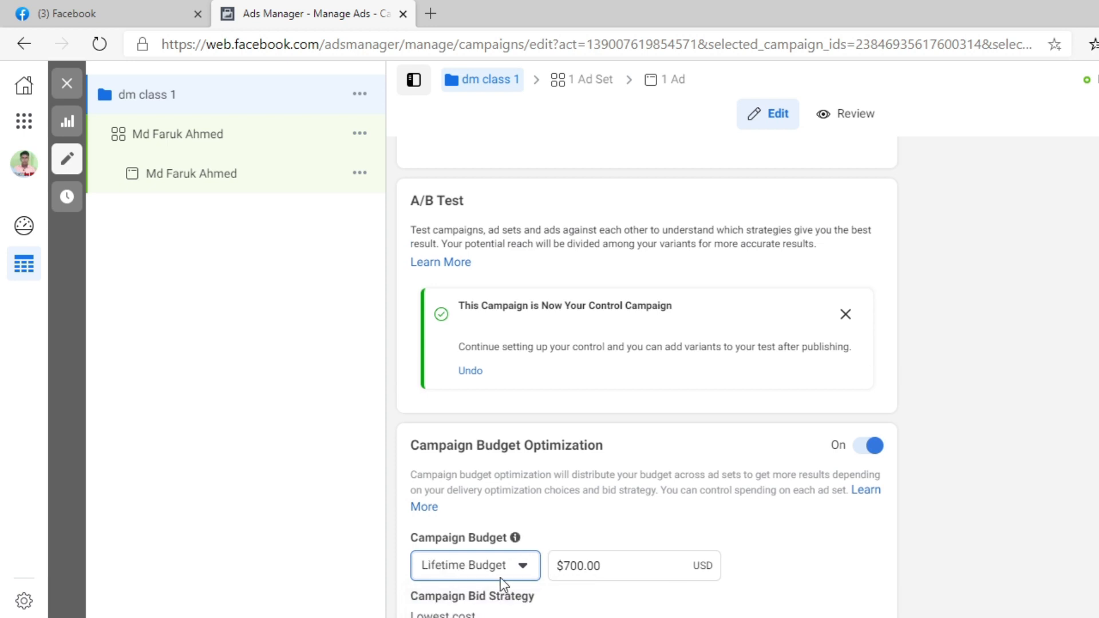
pyautogui.doubleClick(581, 564)
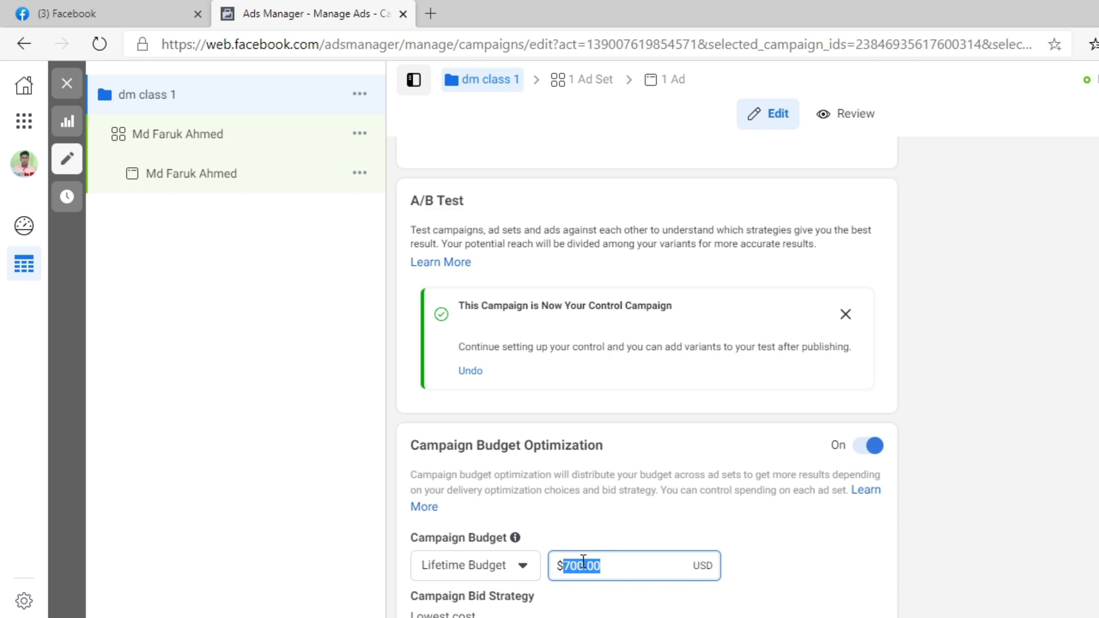
pyautogui.click(502, 564)
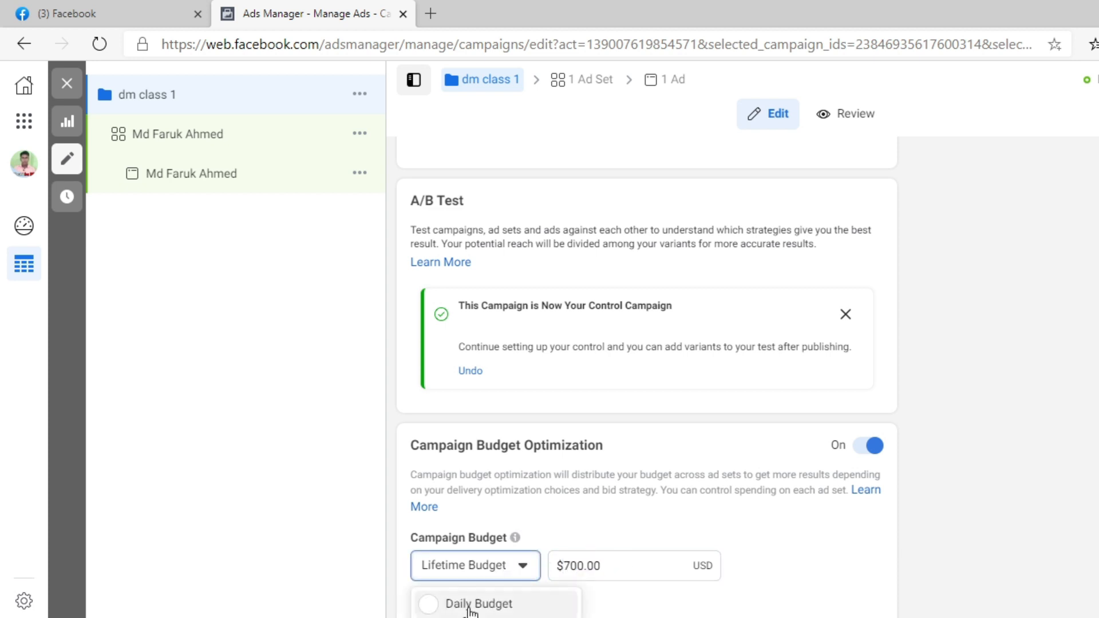
pyautogui.click(470, 605)
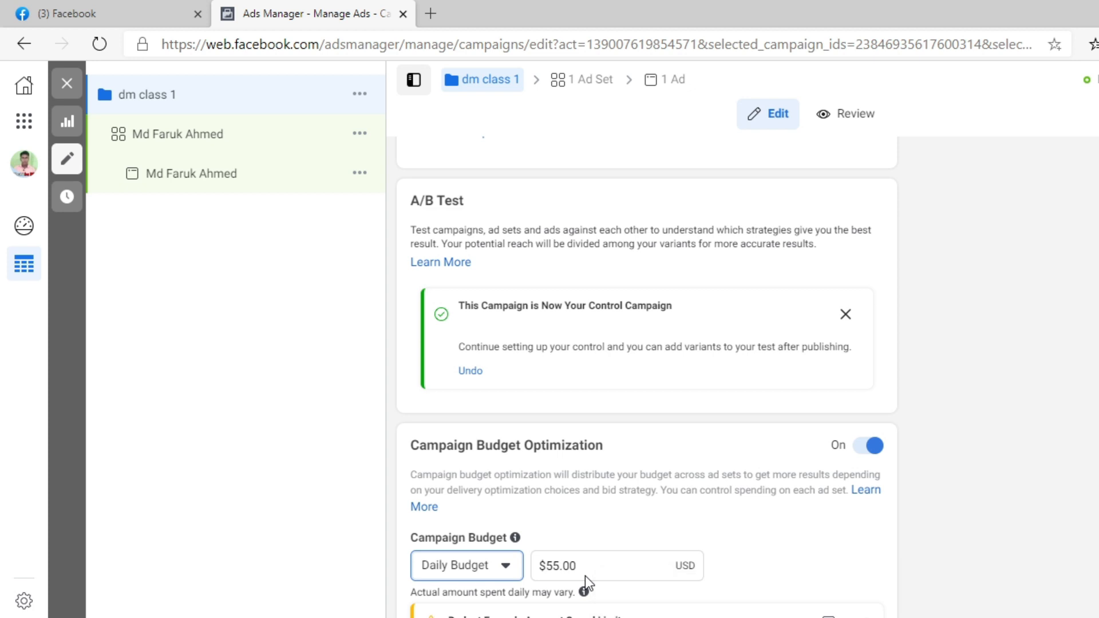
pyautogui.moveTo(556, 569); pyautogui.dragTo(540, 565)
pyautogui.click(607, 564)
pyautogui.click(623, 604)
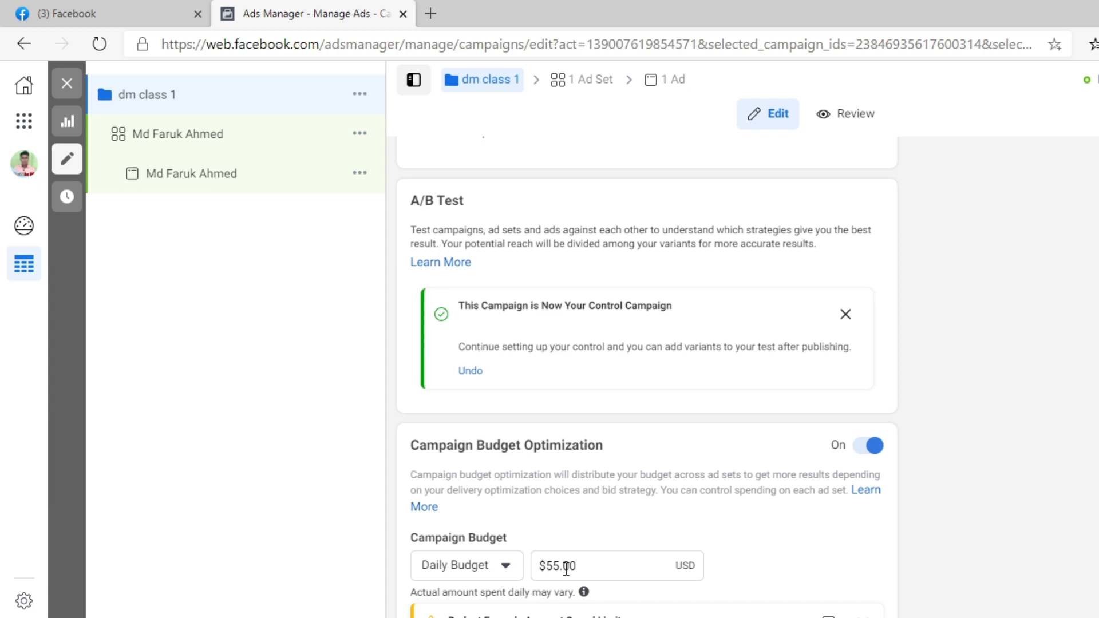
pyautogui.moveTo(563, 569); pyautogui.dragTo(539, 567)
# Set the campaign budget type to Lifetime Budget.
pyautogui.click(479, 562)
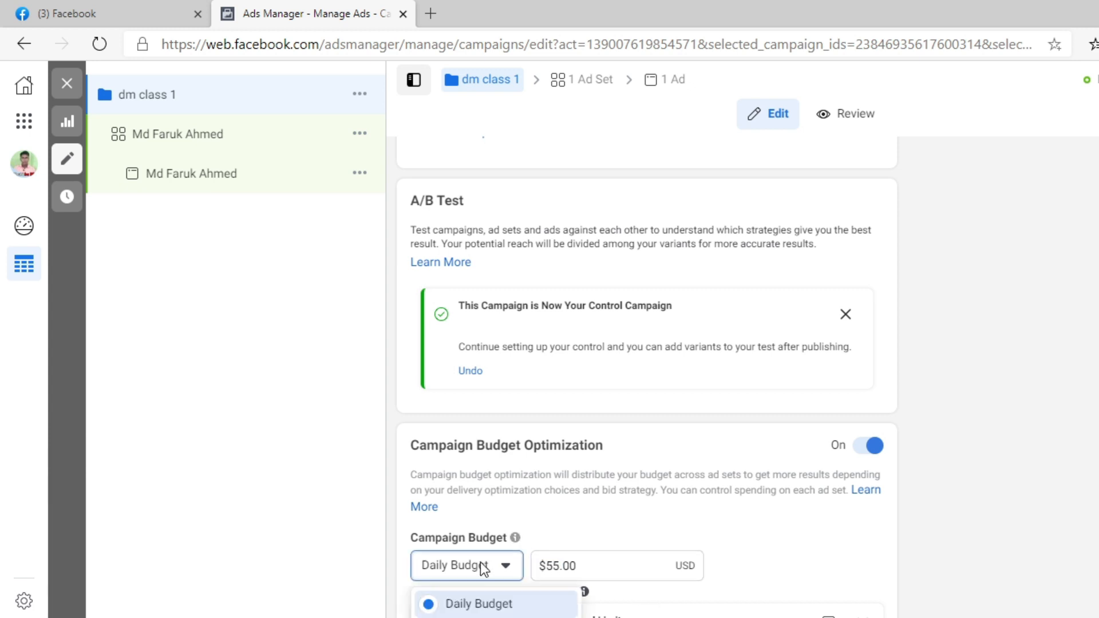
pyautogui.click(536, 617)
pyautogui.click(600, 607)
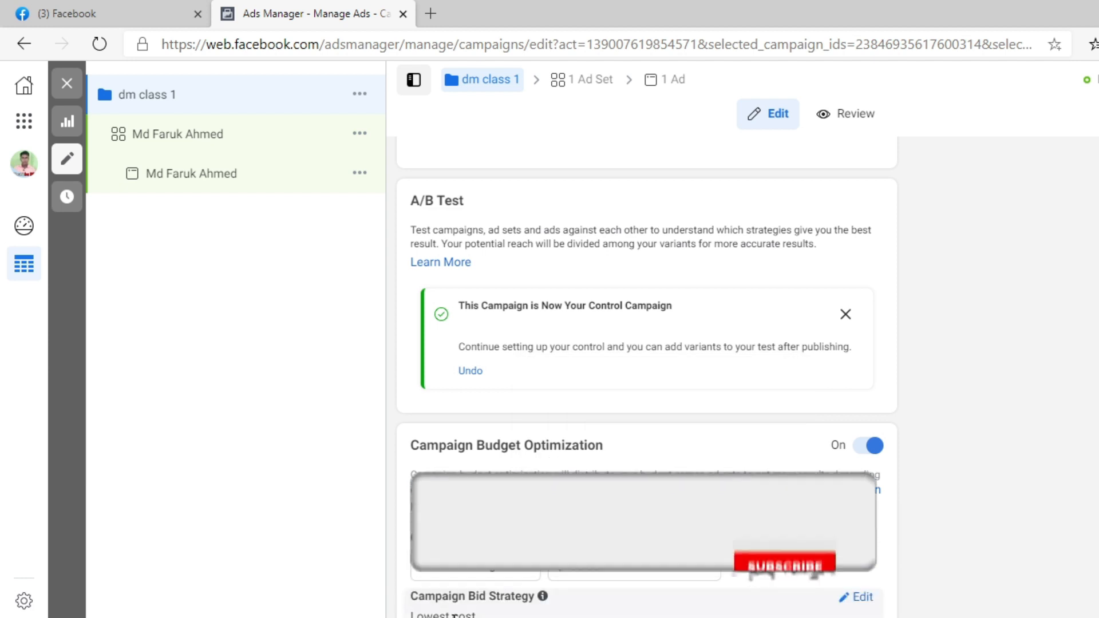
# Open the campaign bid strategy for editing, review its options, and keep Lowest cost.
pyautogui.moveTo(414, 604); pyautogui.dragTo(520, 600)
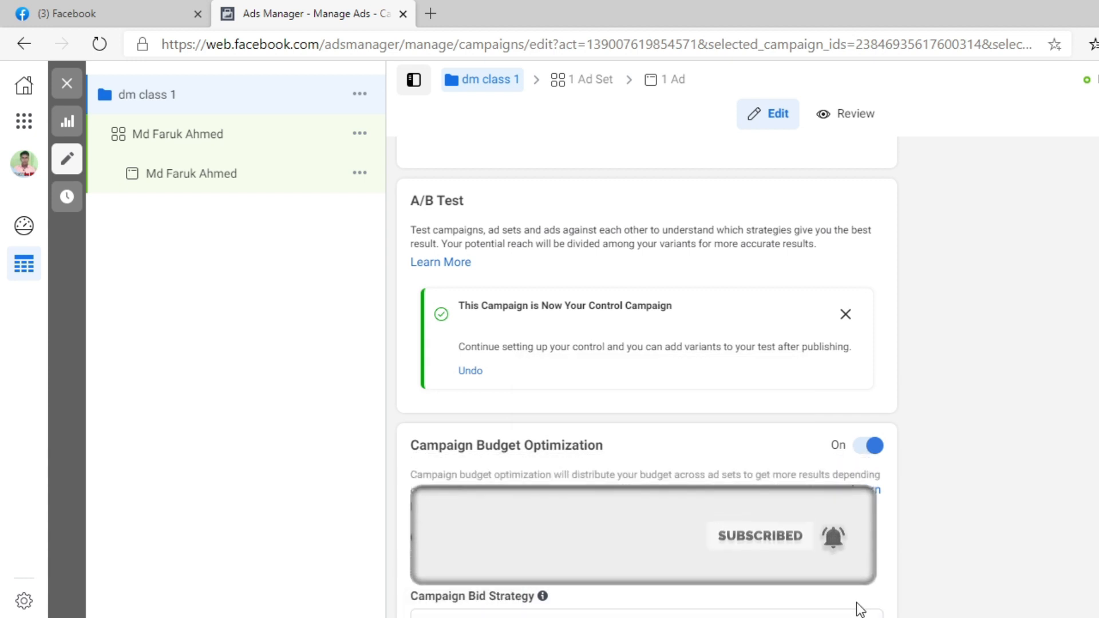
pyautogui.click(859, 602)
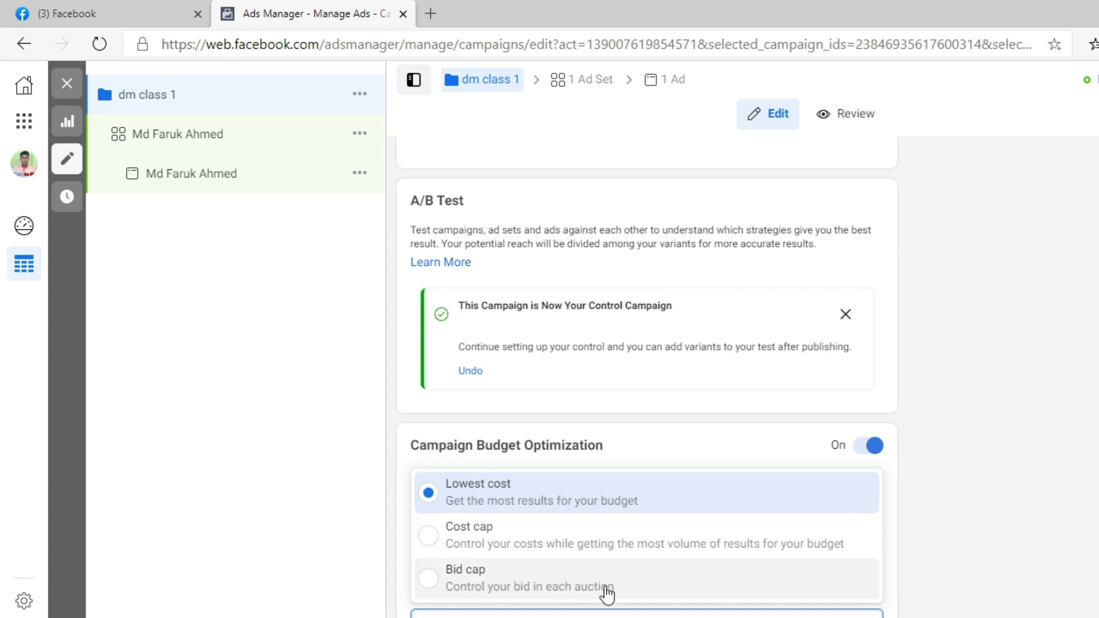
pyautogui.click(459, 503)
pyautogui.scroll(-1, 516, 613)
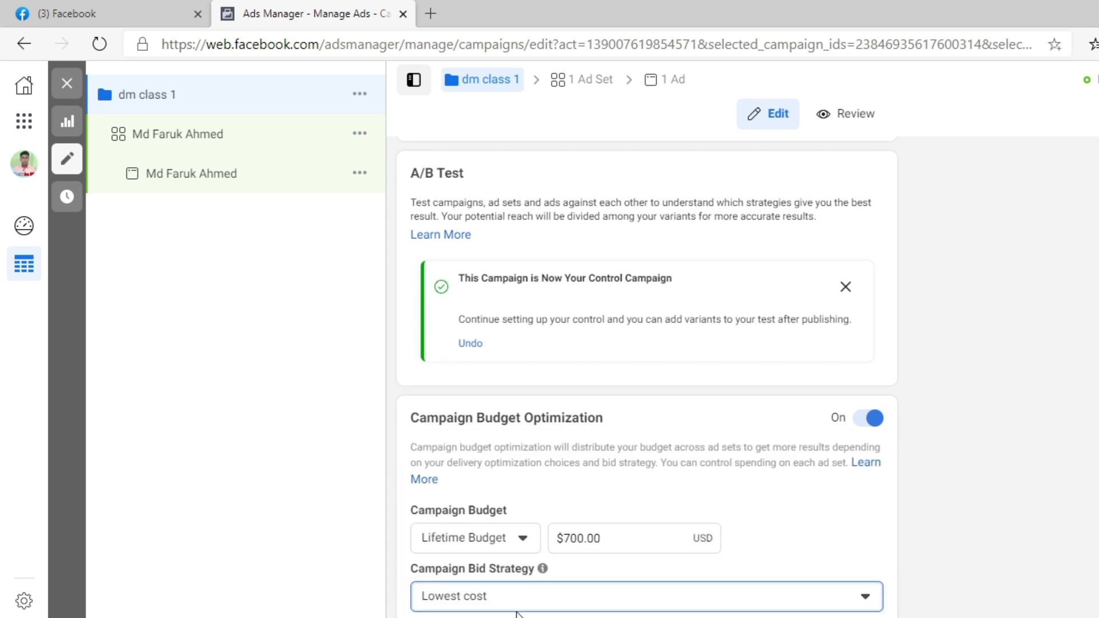
# Expand the additional options under the campaign bid strategy, review them, and continue to the ad set settings.
pyautogui.click(458, 617)
pyautogui.scroll(-1, 486, 612)
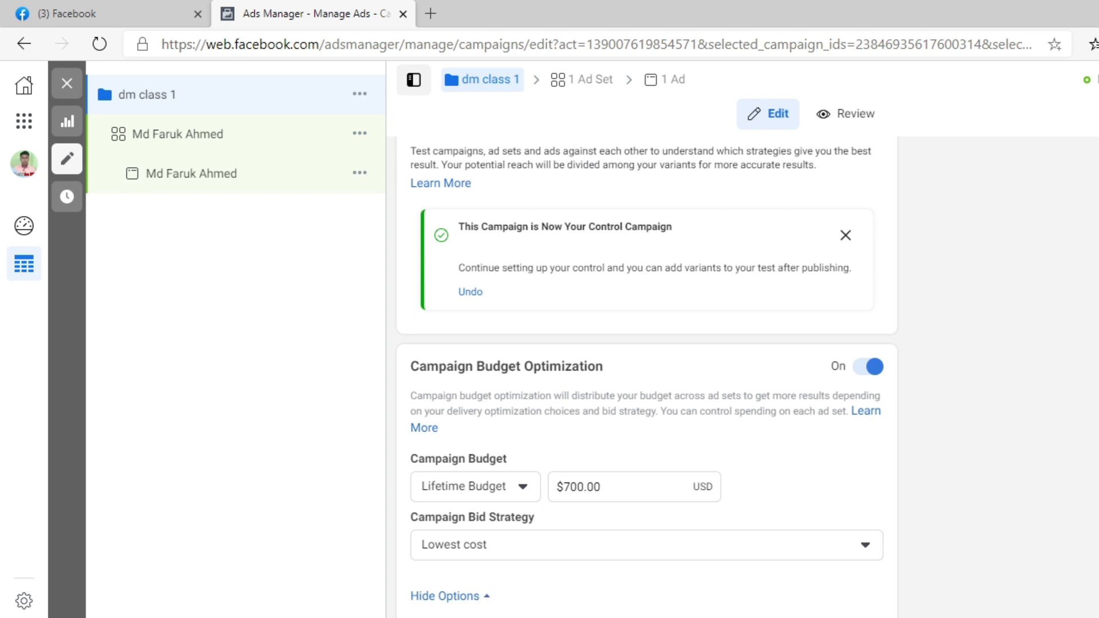
pyautogui.scroll(-1, 646, 376)
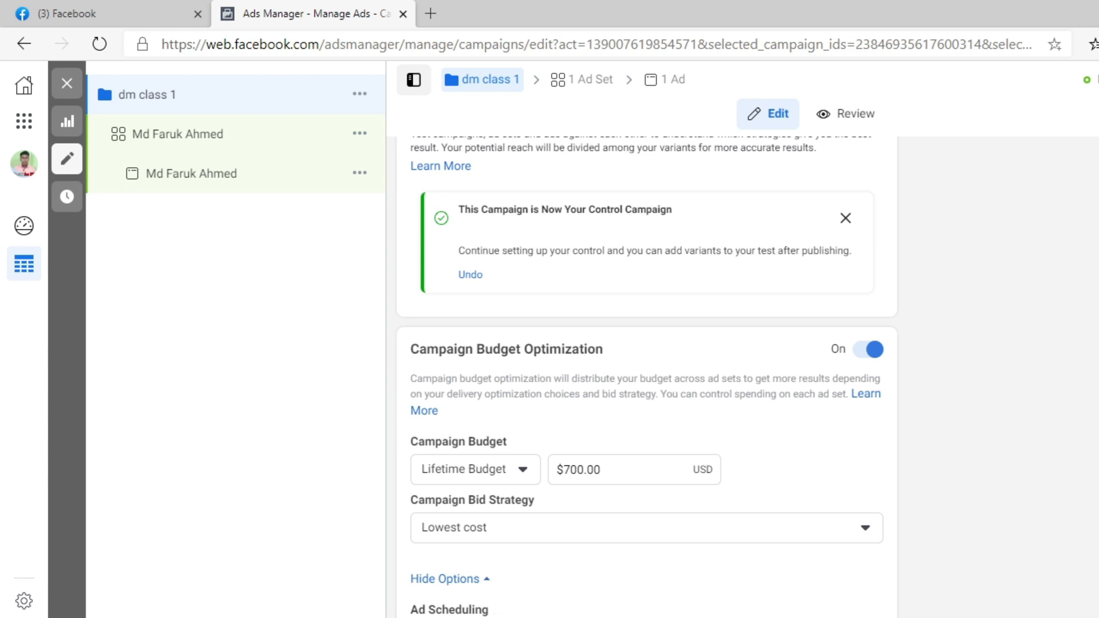
pyautogui.click(769, 616)
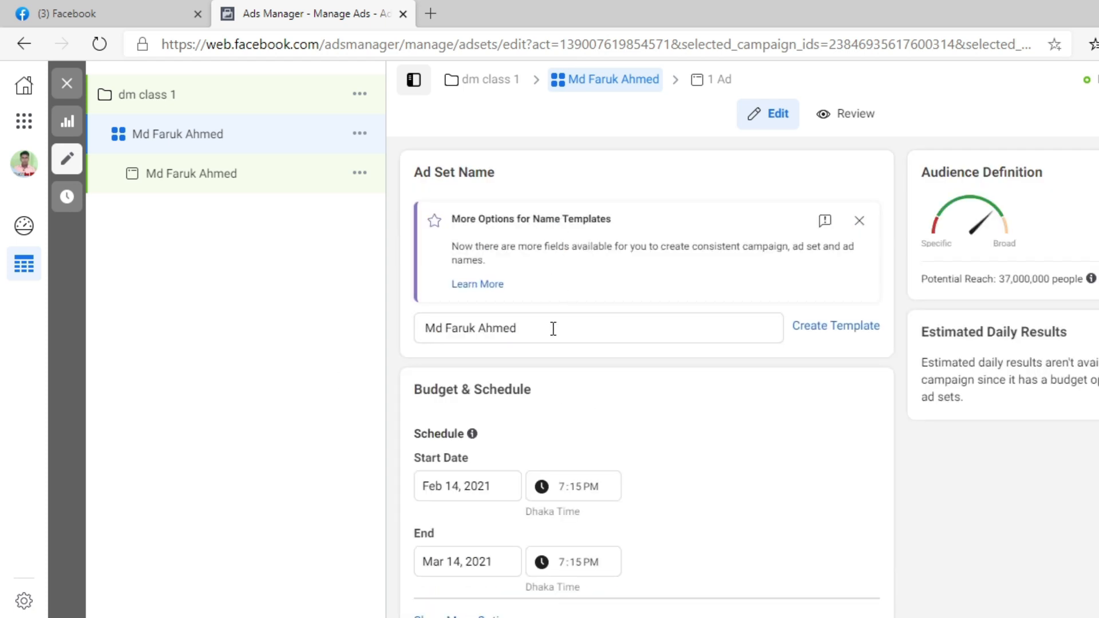
# Rename the ad set as "demo 1".
pyautogui.tripleClick(552, 329)
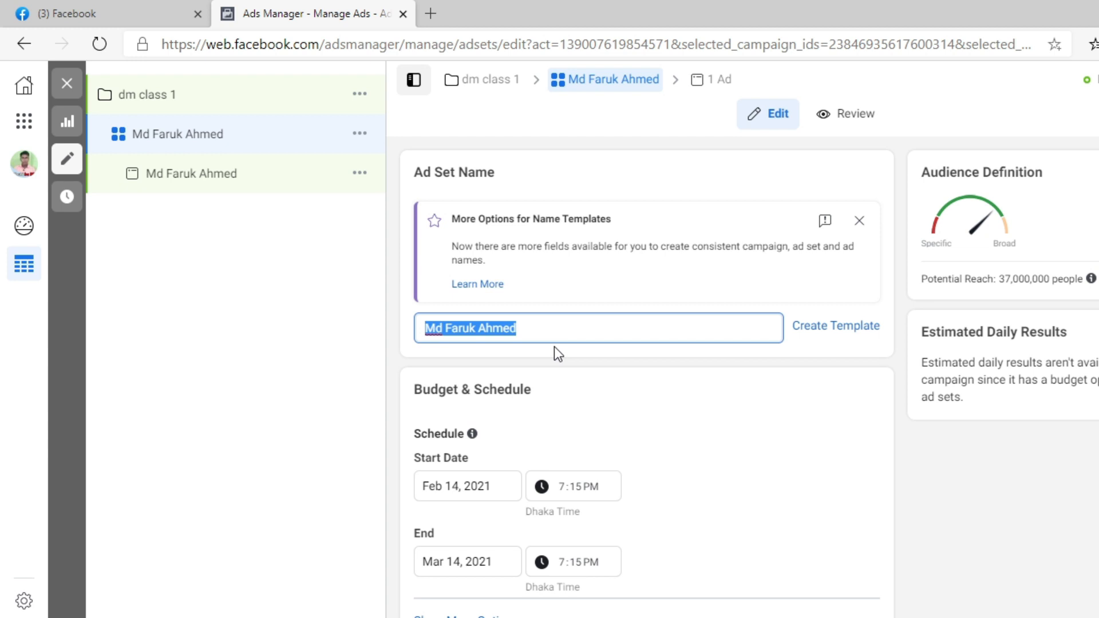
pyautogui.press('BackSpace')
pyautogui.write('demo 1')
pyautogui.click(888, 376)
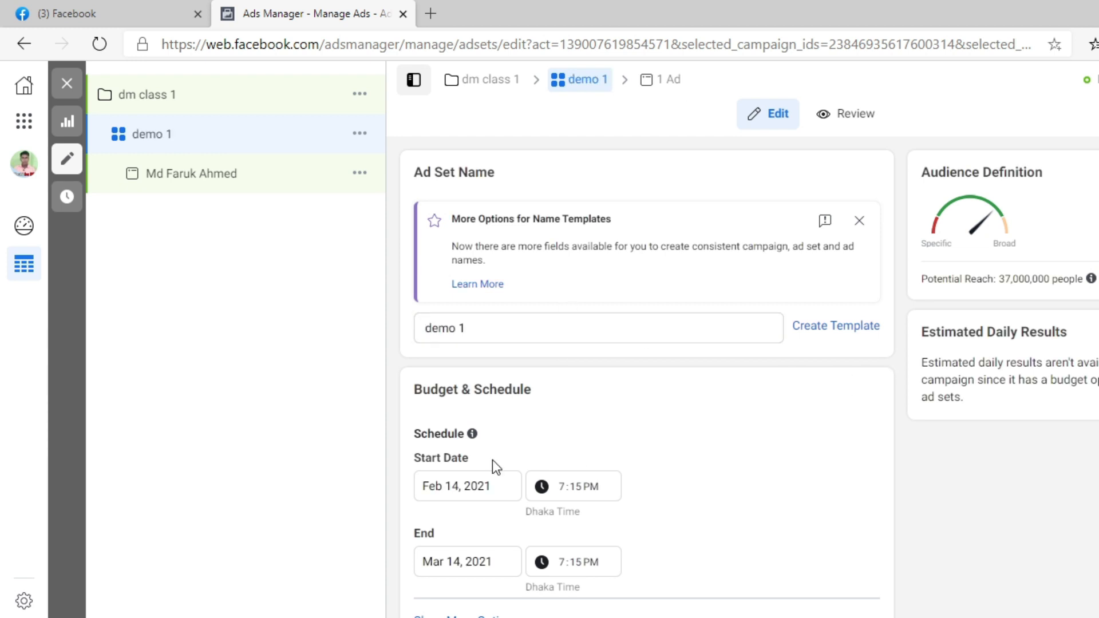
# Examine the Budget & Schedule section, including the calendars for the start and end dates.
pyautogui.scroll(-2, 493, 464)
pyautogui.moveTo(419, 309); pyautogui.dragTo(568, 307)
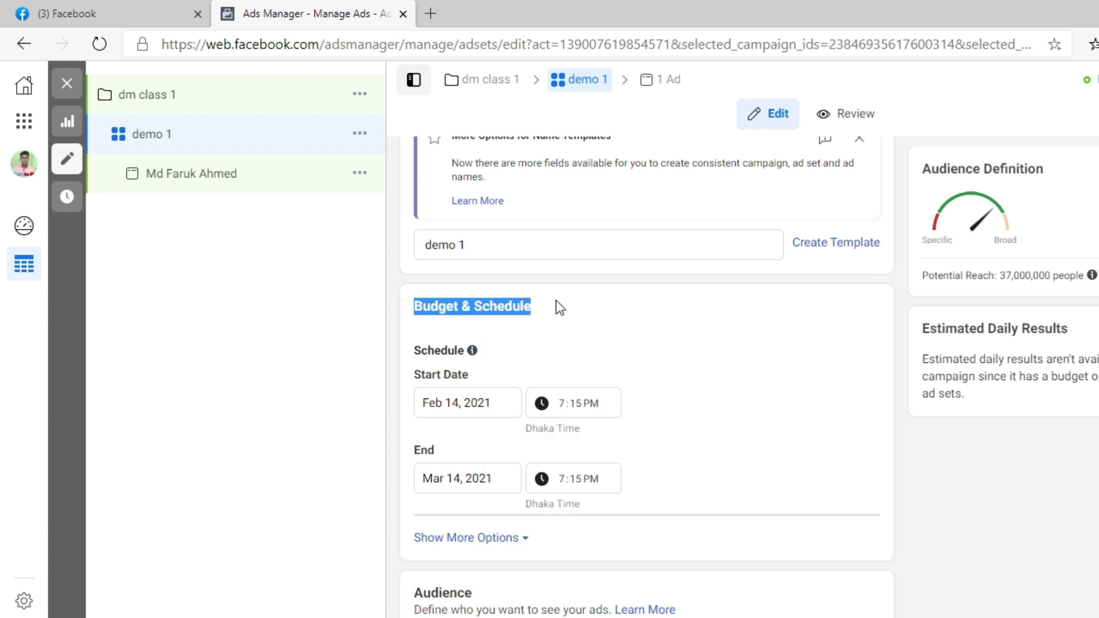
pyautogui.moveTo(418, 356)
pyautogui.click(449, 402)
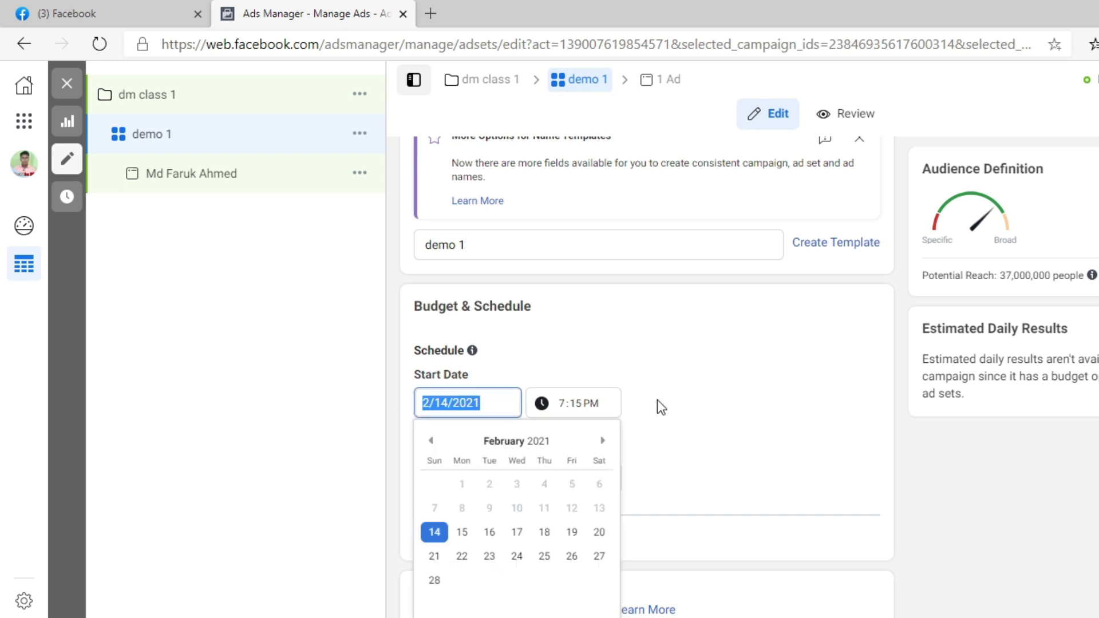
pyautogui.click(706, 375)
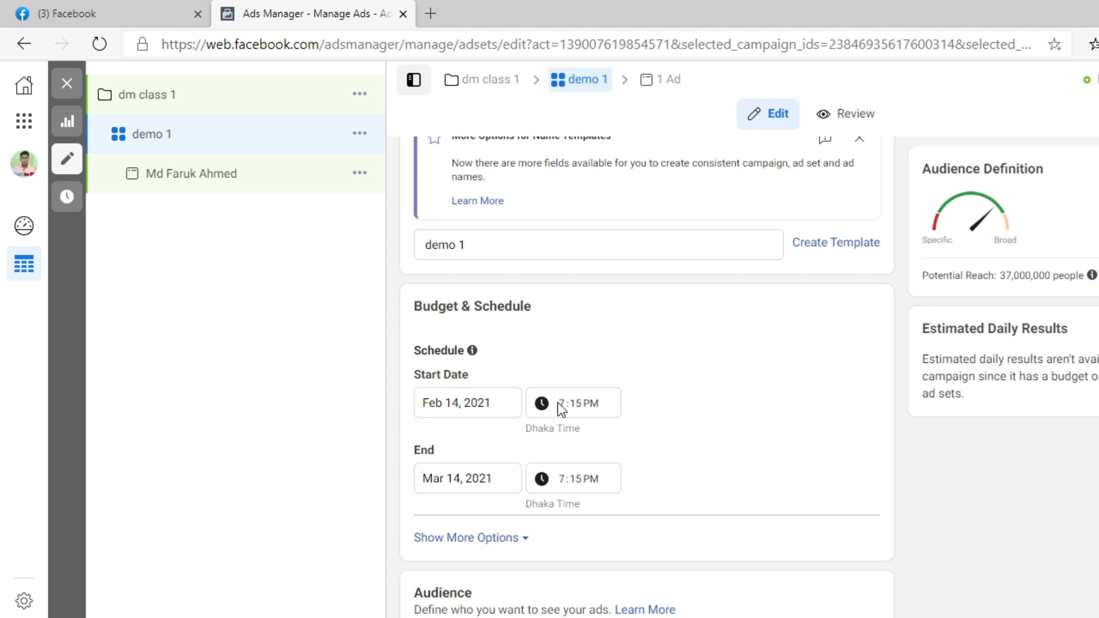
pyautogui.click(454, 478)
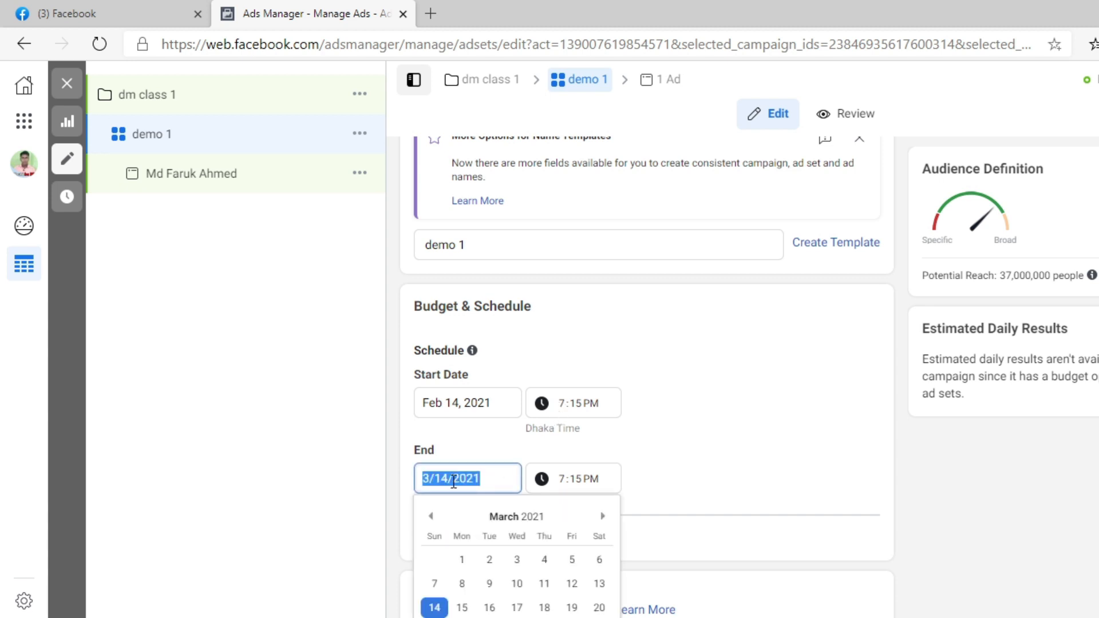
pyautogui.click(657, 456)
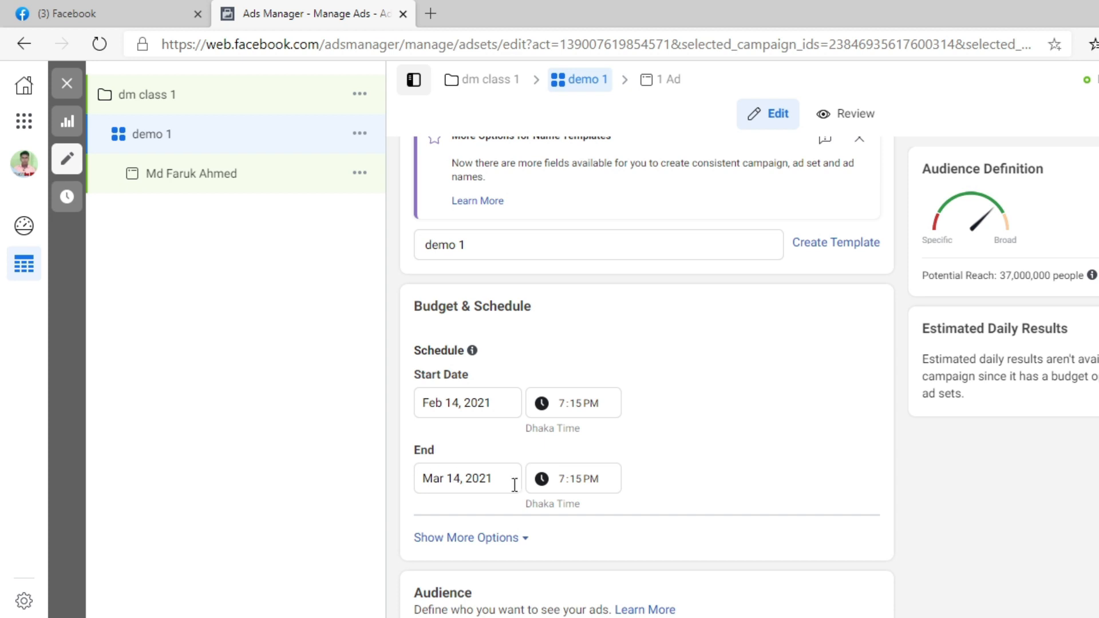
# Set the ad set's end date to Apr 7, 2021.
pyautogui.click(452, 481)
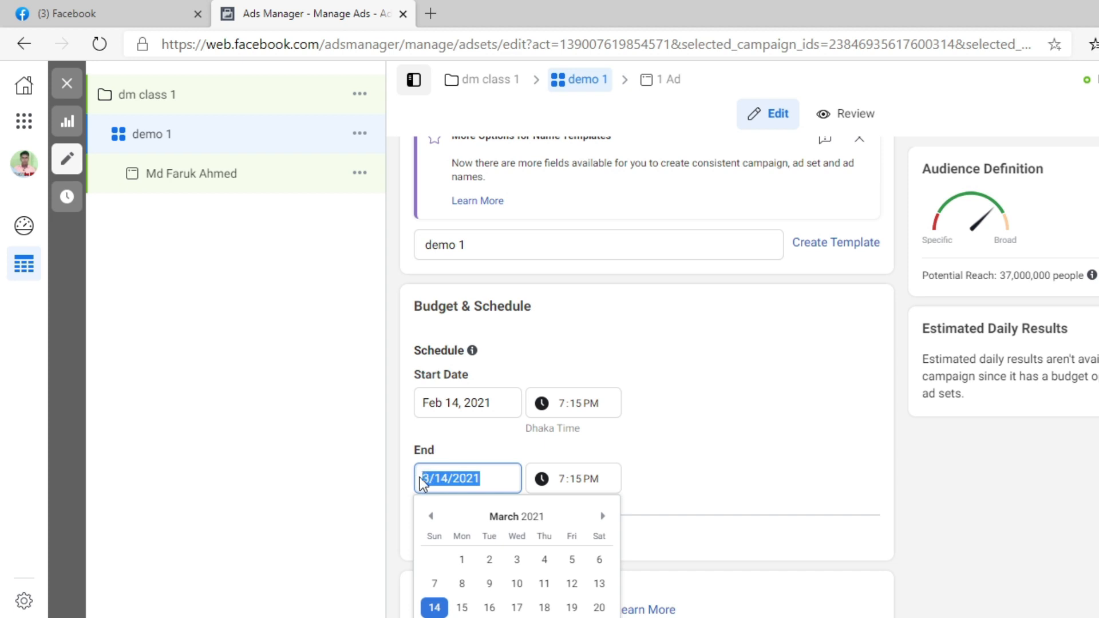
pyautogui.click(600, 519)
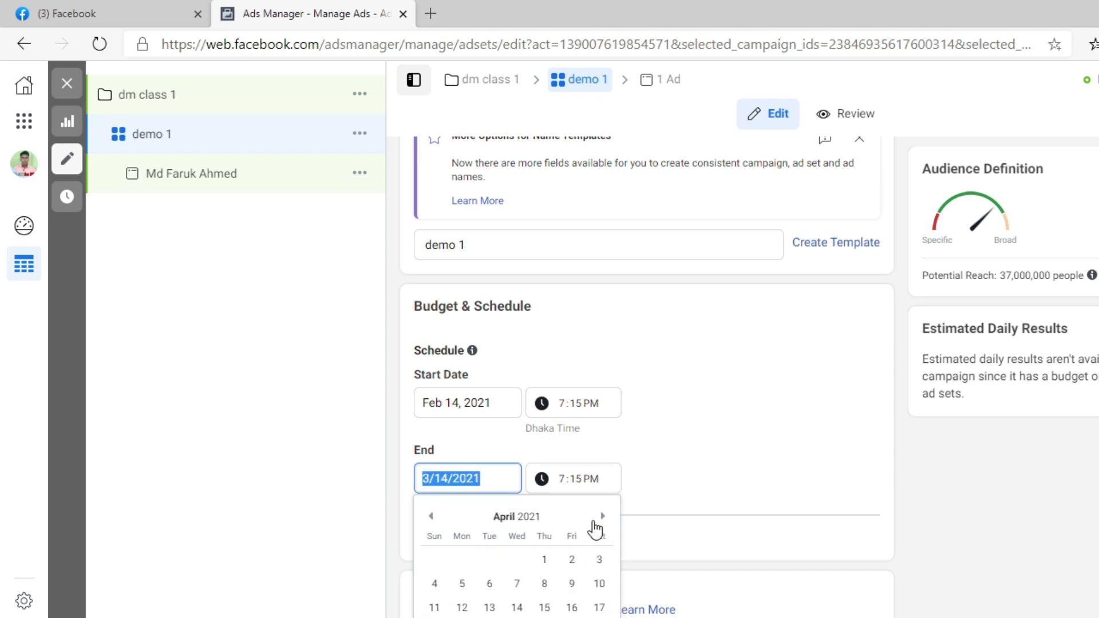
pyautogui.click(518, 584)
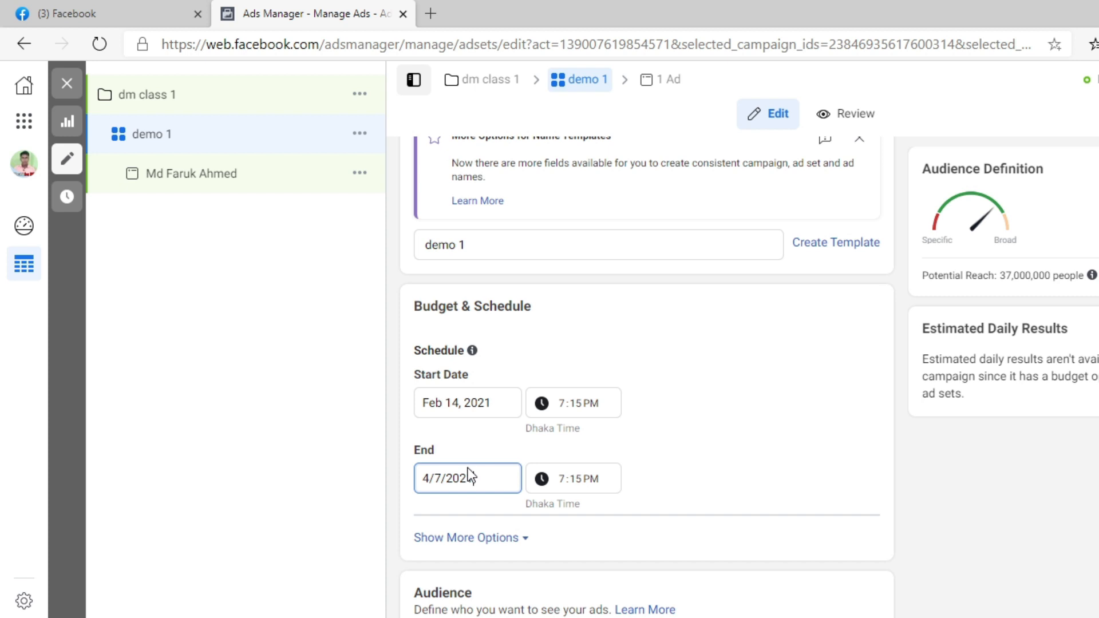
pyautogui.click(716, 472)
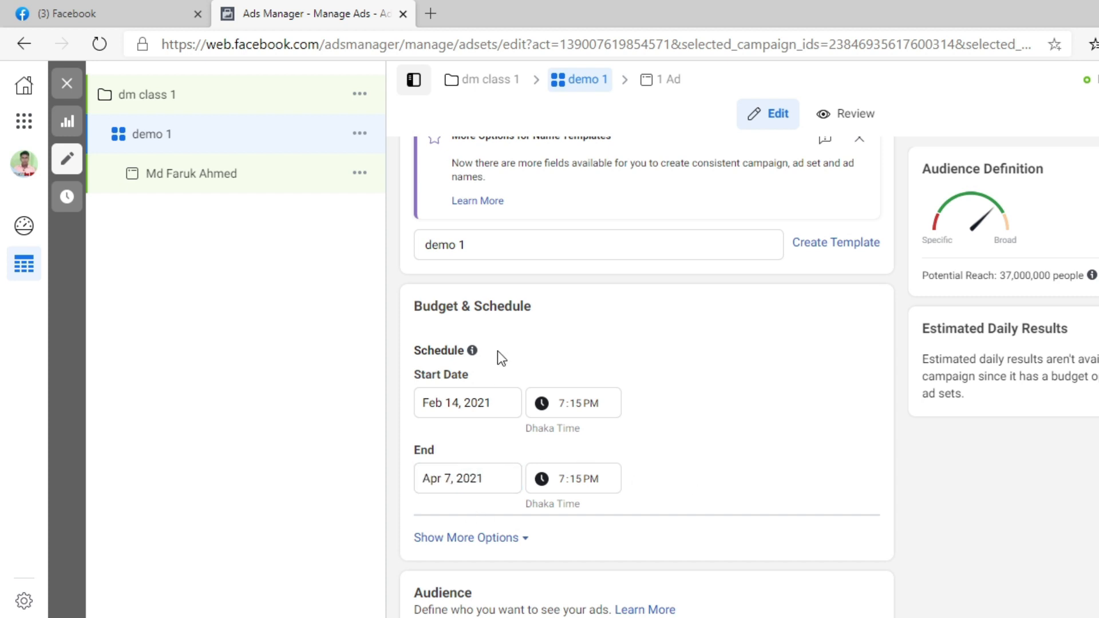
# Enable the optional Ad Set Spend Limits and enter a lifetime minimum of 700 USD.
pyautogui.scroll(-1, 466, 496)
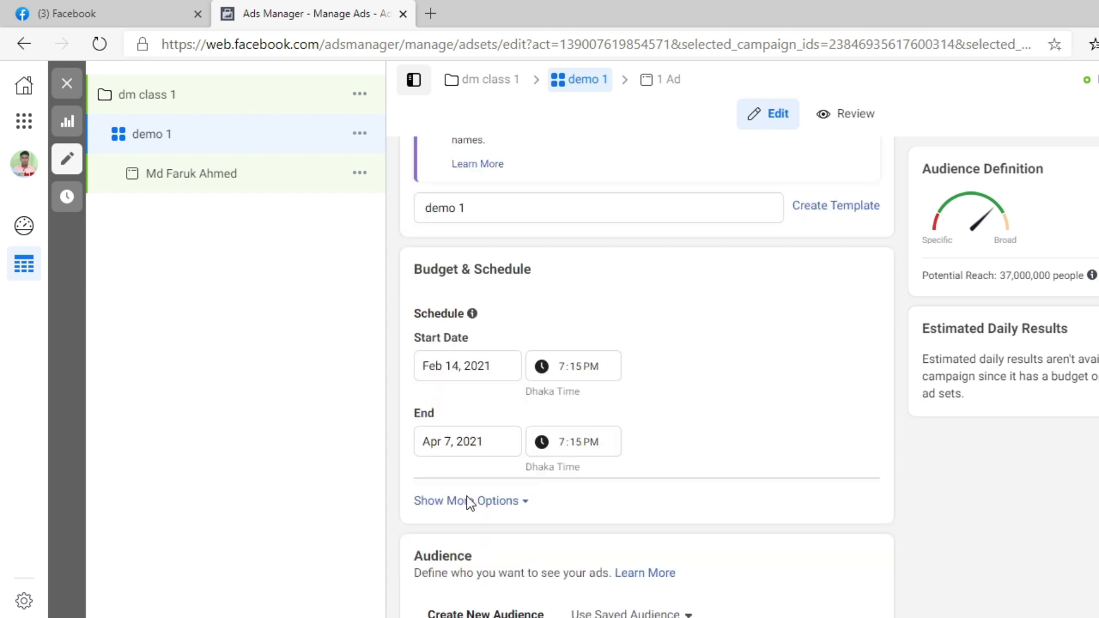
pyautogui.scroll(-2, 466, 496)
pyautogui.click(490, 371)
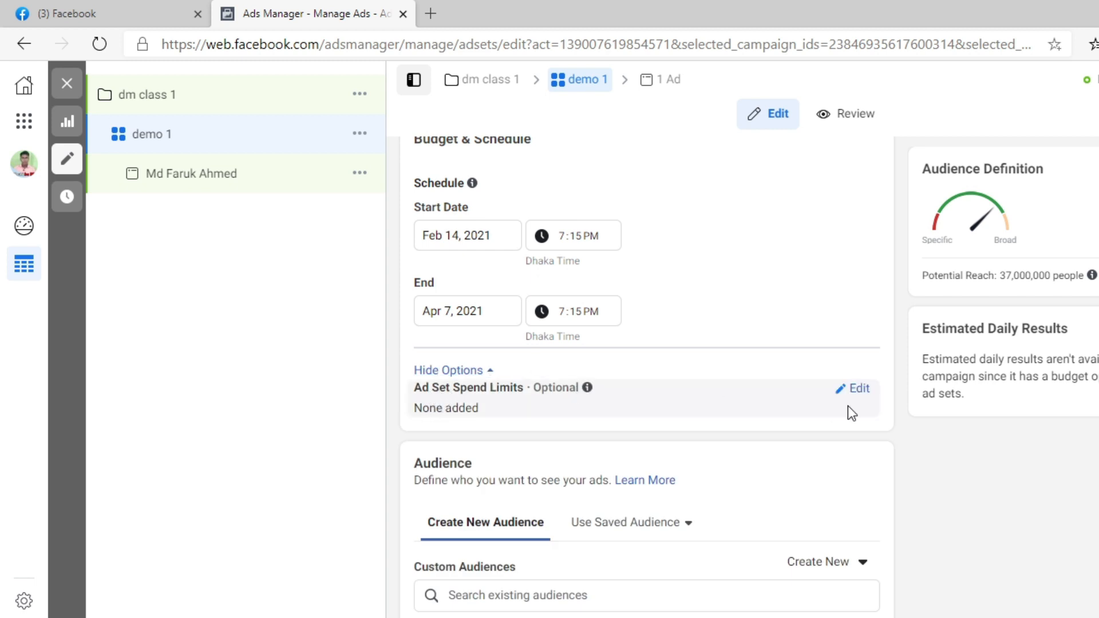
pyautogui.click(858, 393)
pyautogui.click(425, 426)
pyautogui.click(548, 467)
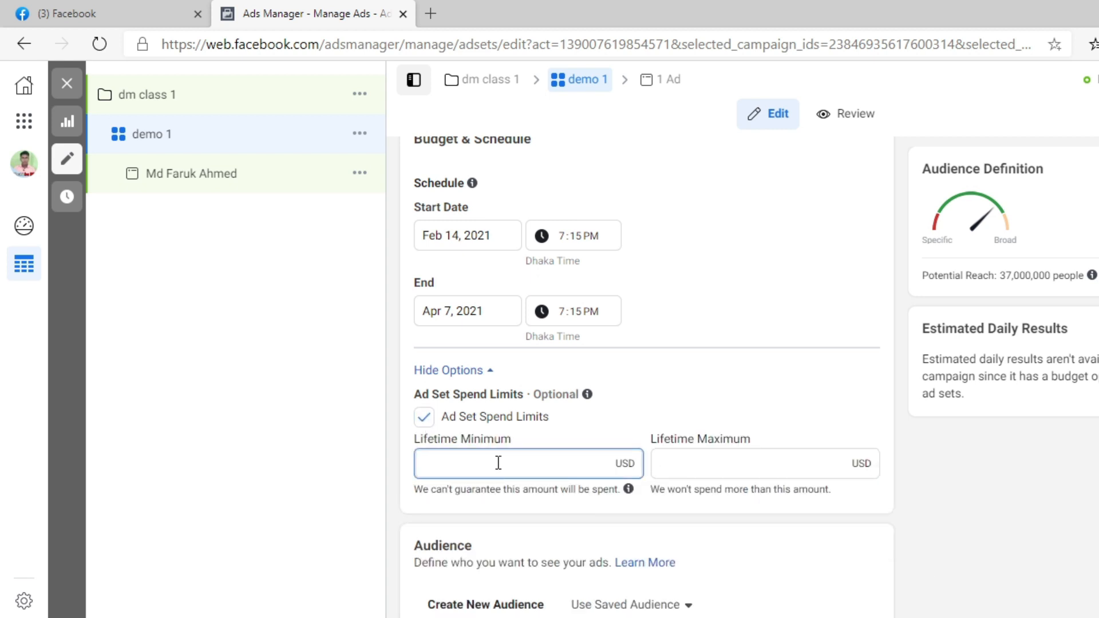
pyautogui.write('700')
pyautogui.click(713, 507)
pyautogui.click(713, 459)
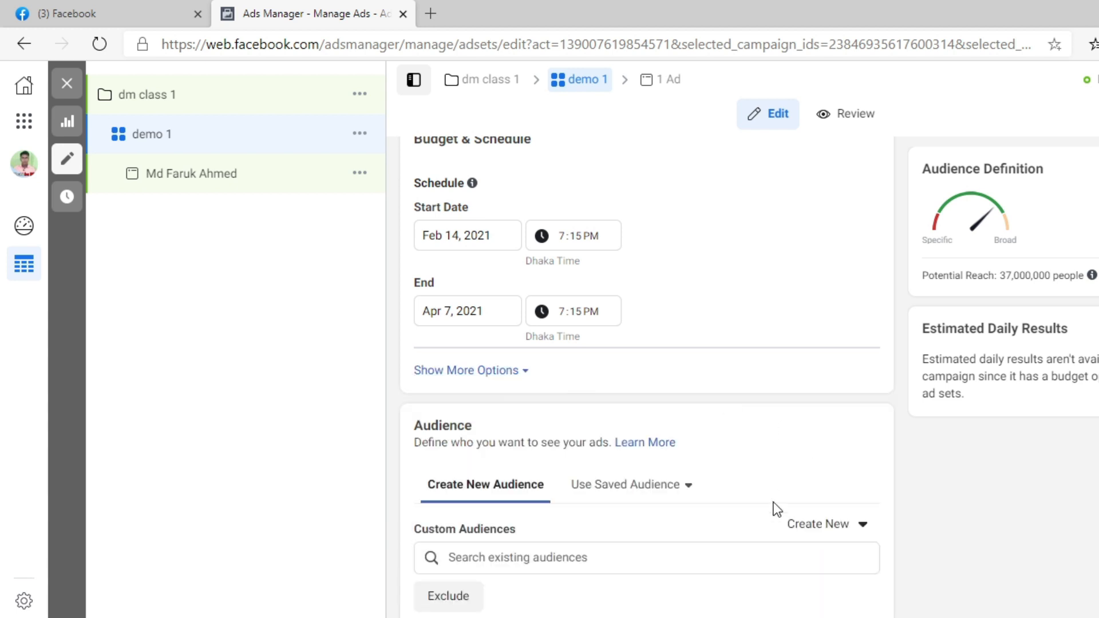
# Examine the saved audiences and the existing custom audiences available for the ad set, without selecting any.
pyautogui.scroll(-3, 772, 503)
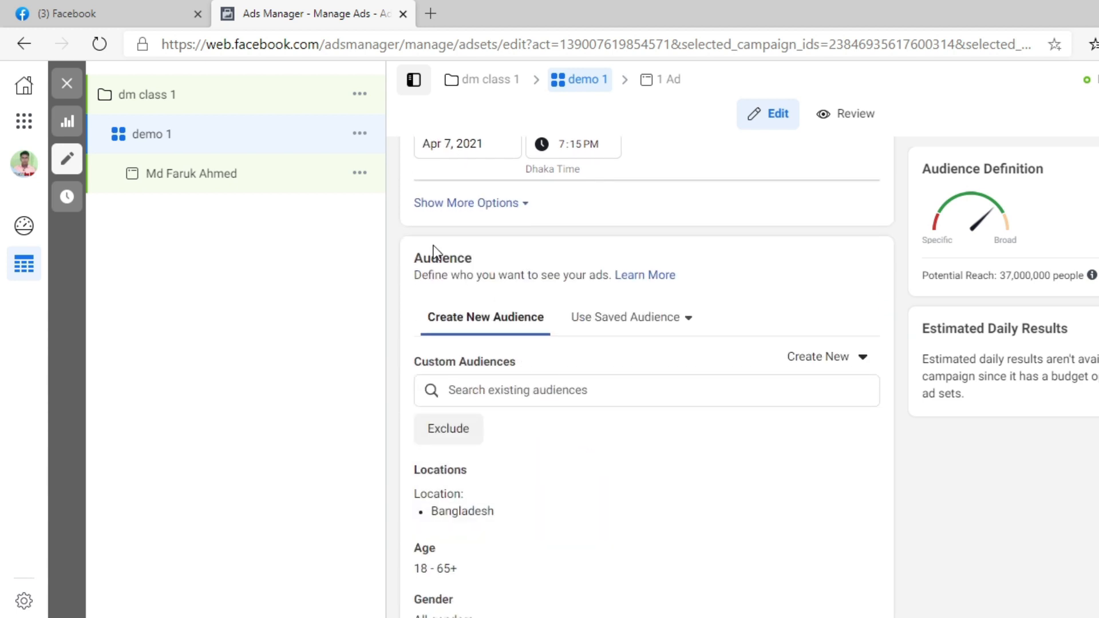
pyautogui.moveTo(406, 263); pyautogui.dragTo(490, 262)
pyautogui.click(680, 324)
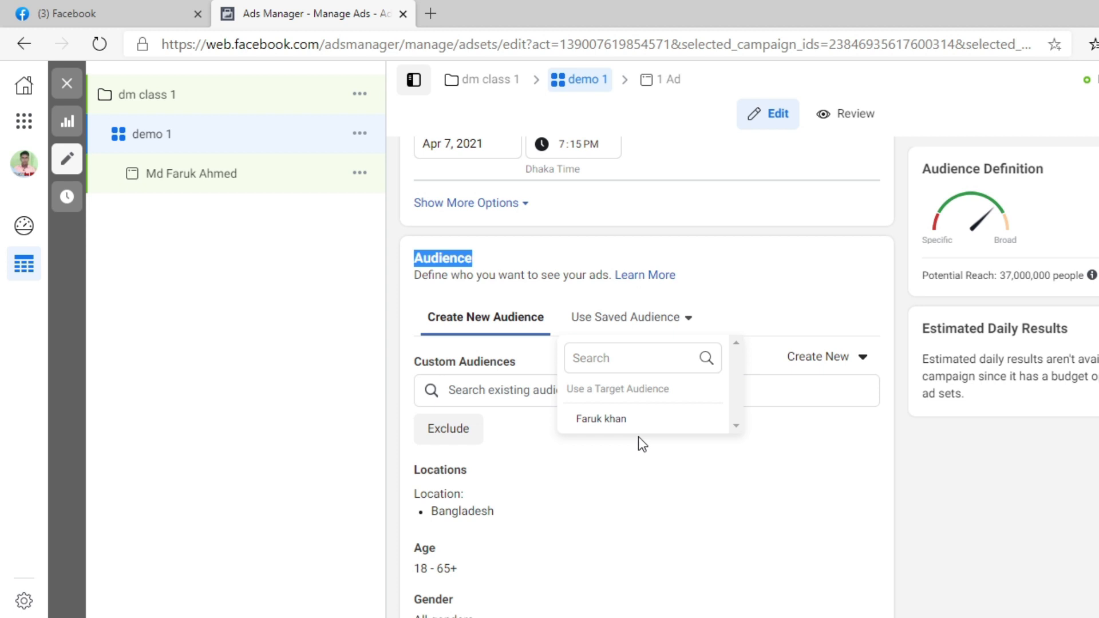
pyautogui.moveTo(641, 424)
pyautogui.click(741, 275)
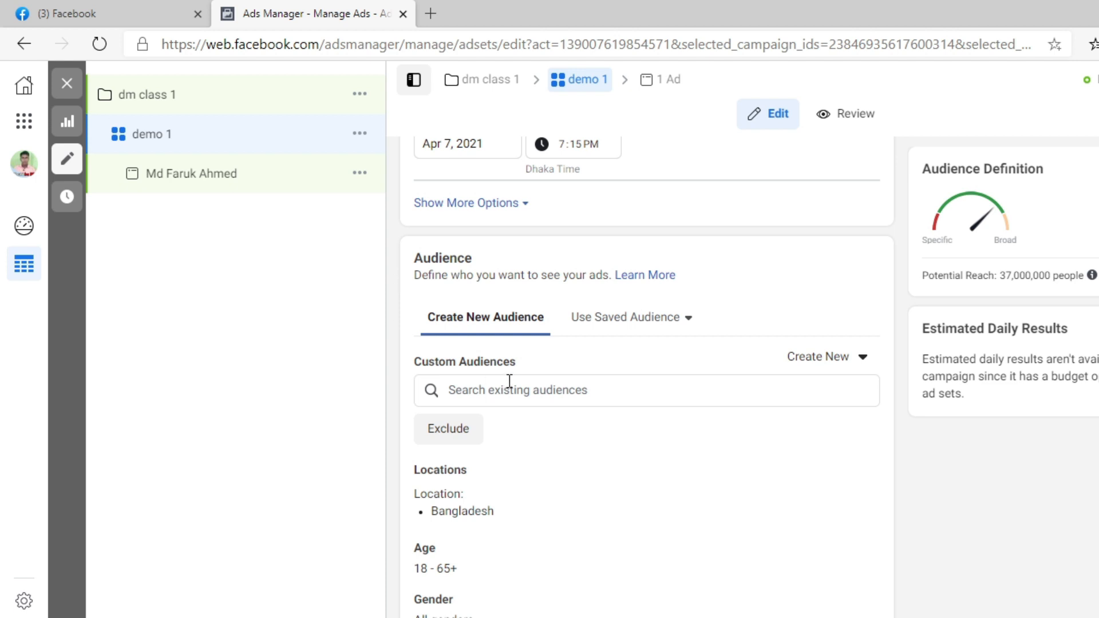
pyautogui.scroll(-1, 582, 397)
pyautogui.click(493, 312)
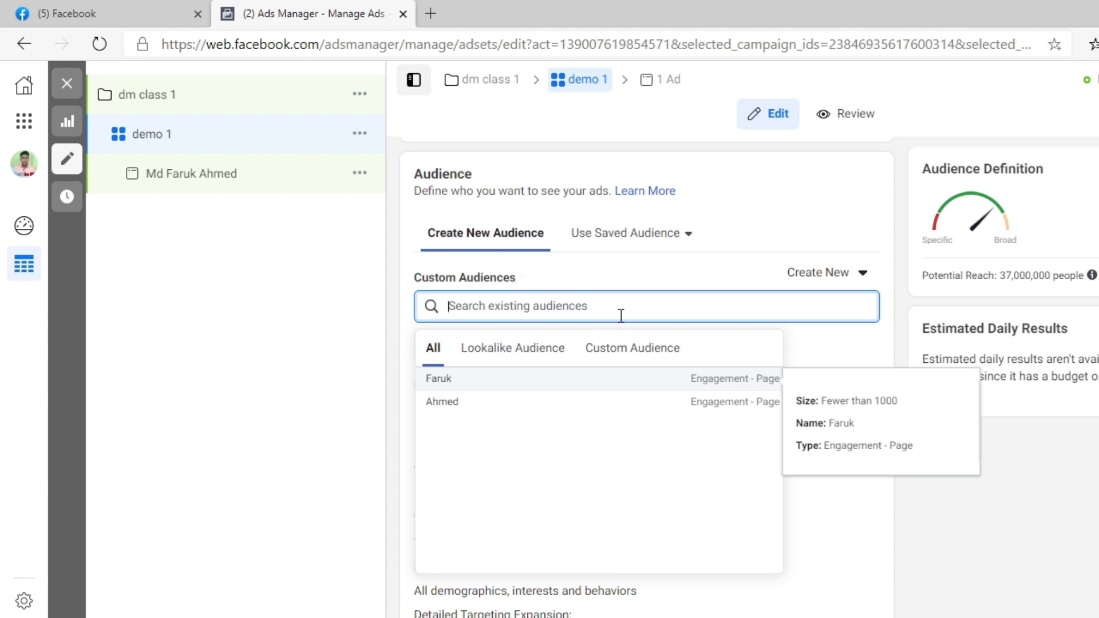
pyautogui.click(1072, 511)
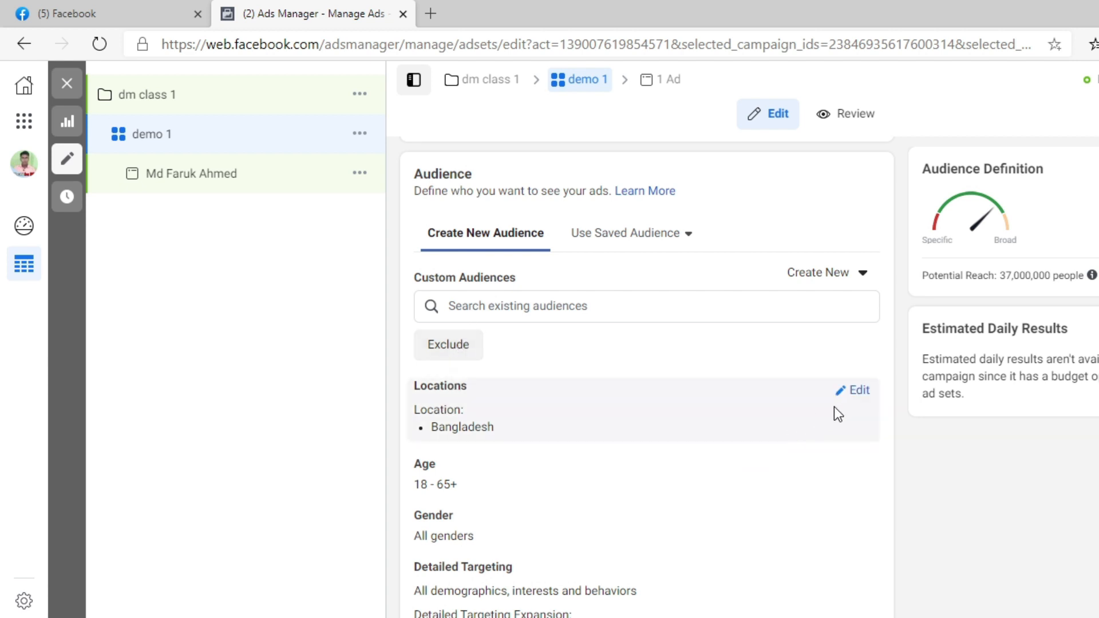
# Open the audience locations for editing and review the location types, keeping People living in or recently in this location.
pyautogui.click(859, 391)
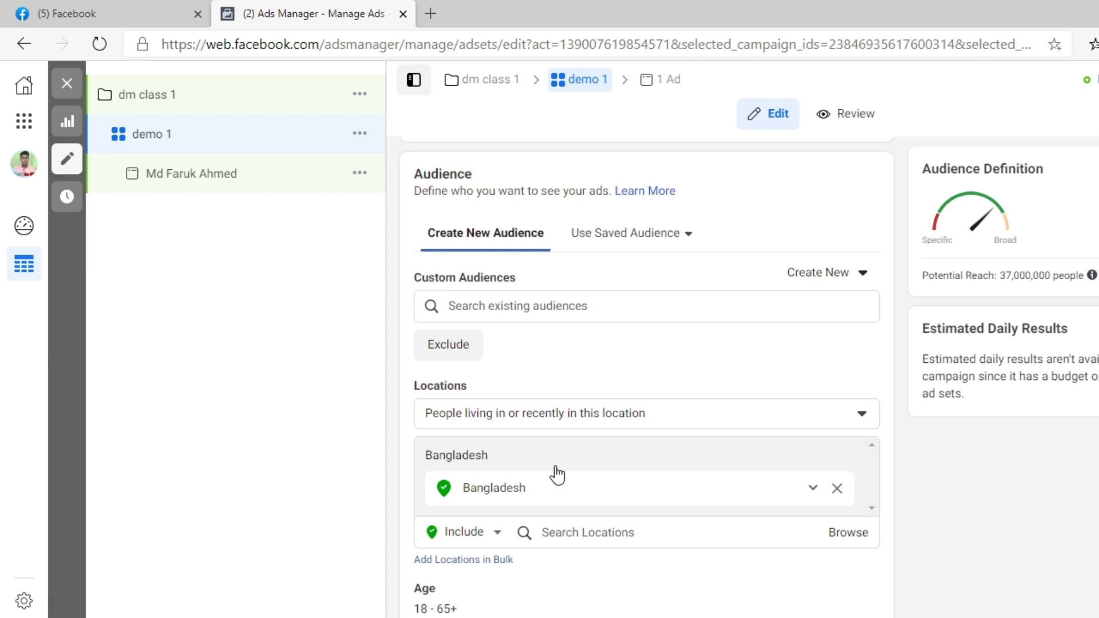
pyautogui.click(524, 414)
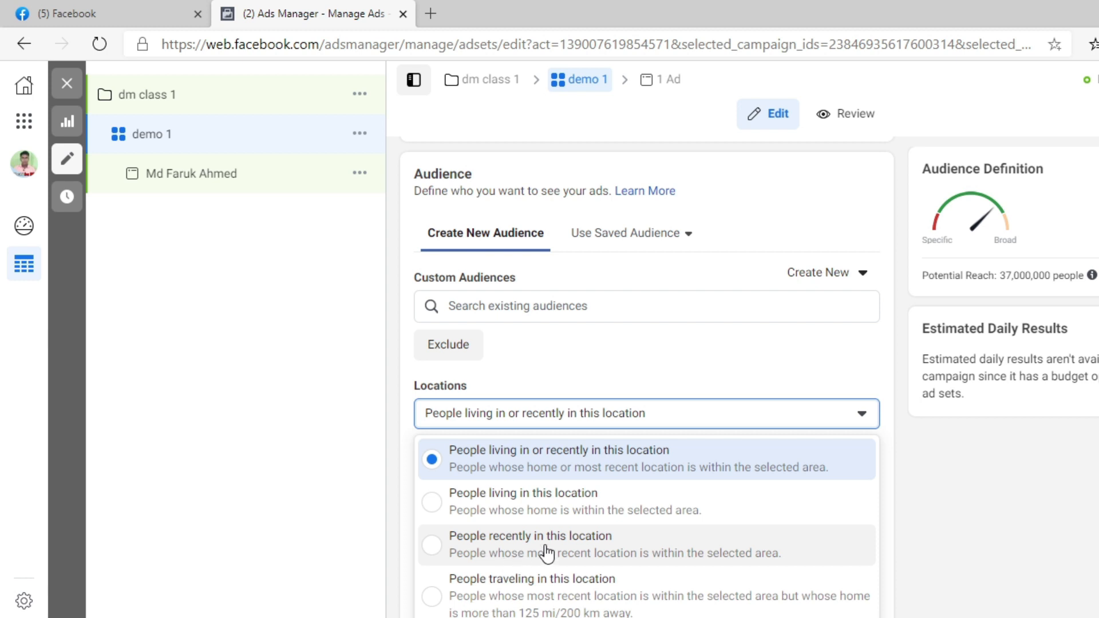
pyautogui.click(941, 476)
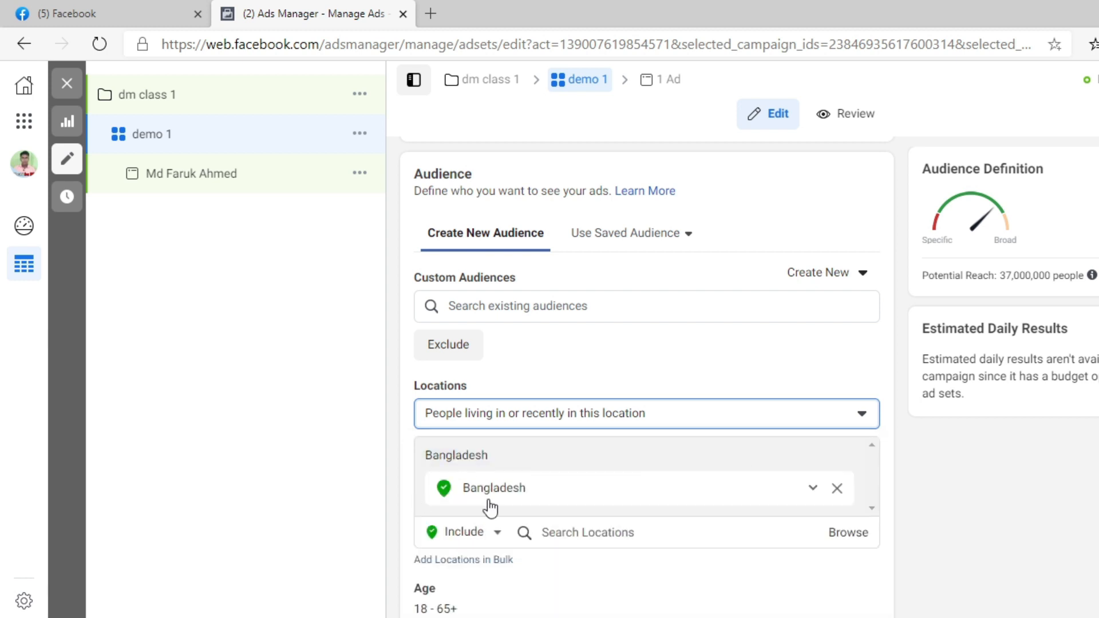
# Add India and the United States to the included audience locations.
pyautogui.click(601, 533)
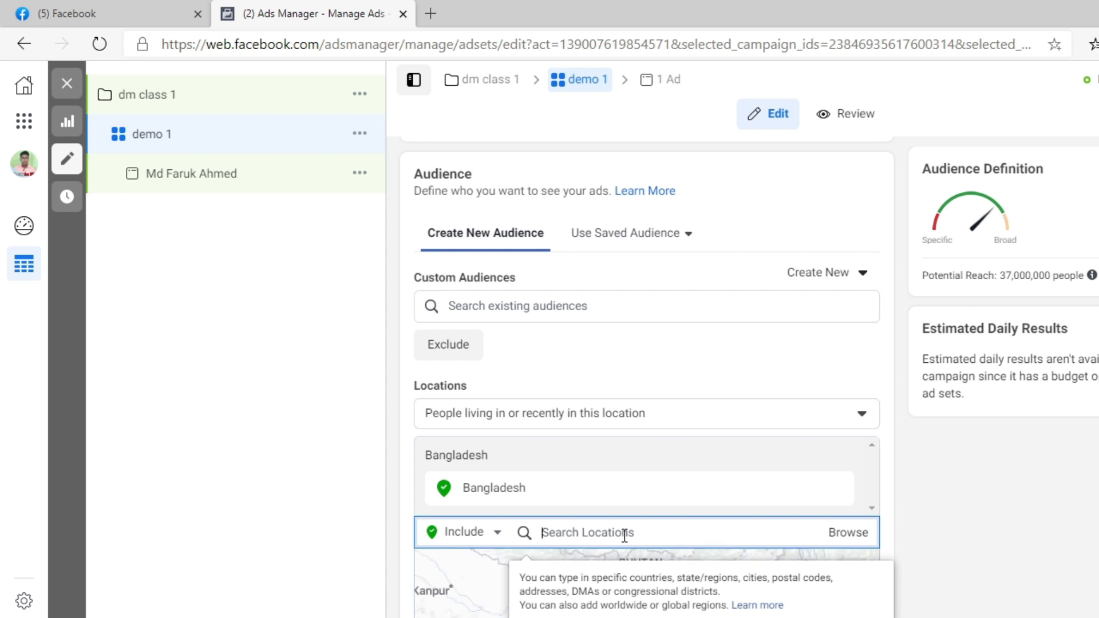
pyautogui.write('india')
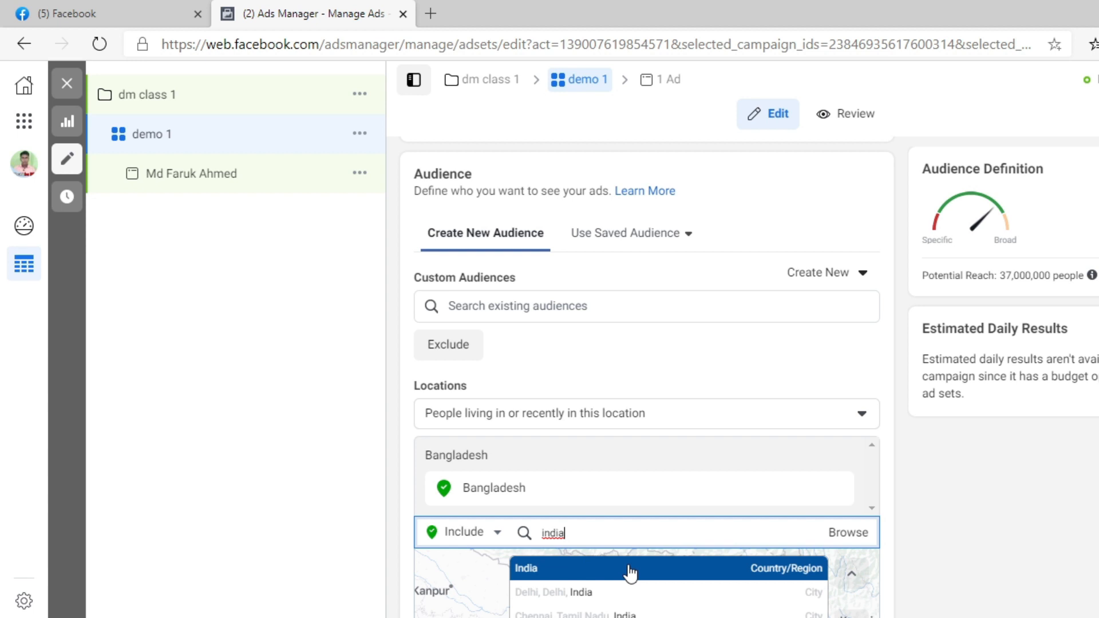
pyautogui.click(630, 569)
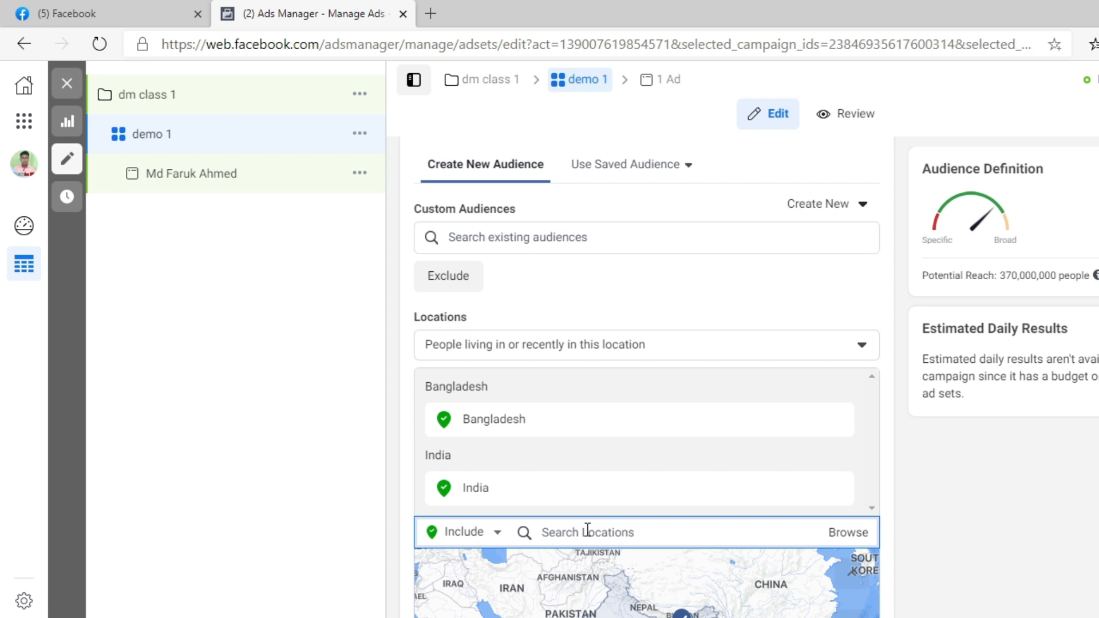
pyautogui.write('usa')
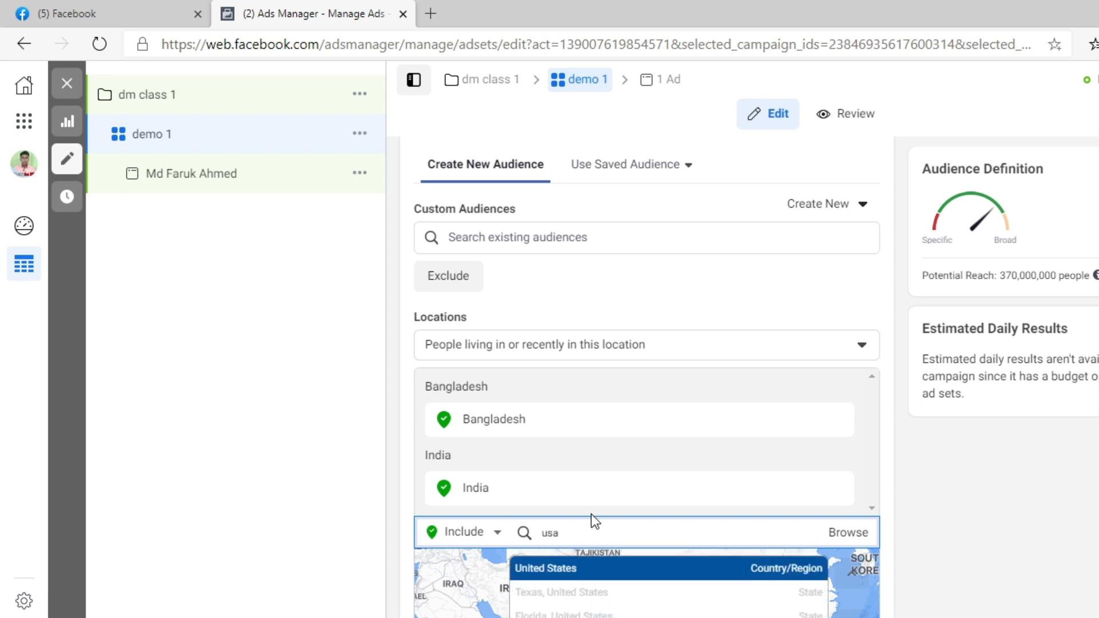
pyautogui.click(569, 572)
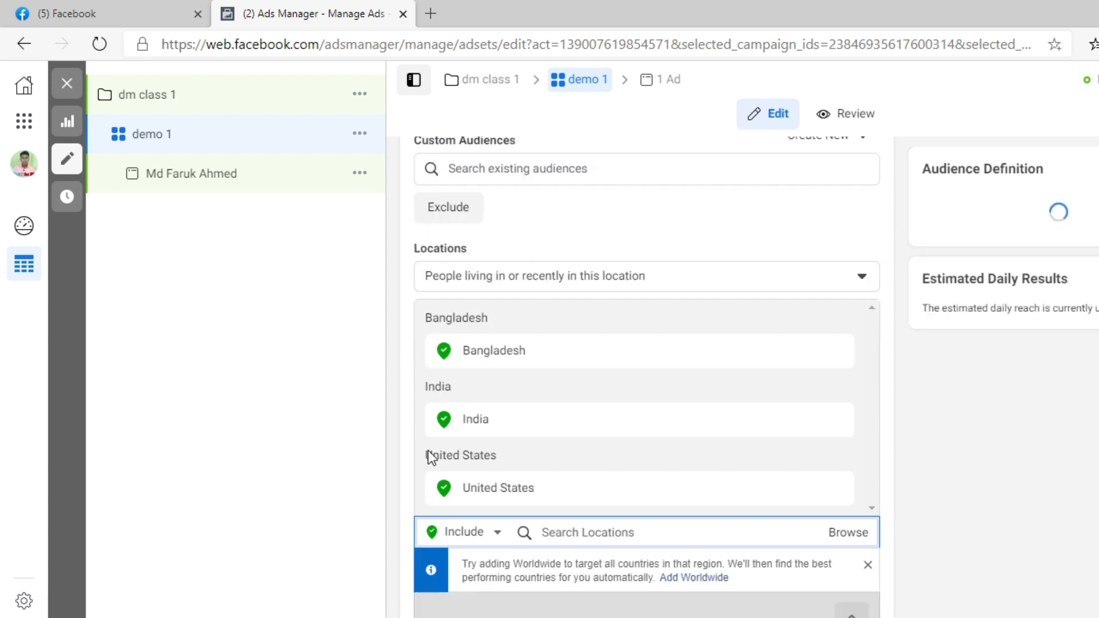
# Remove the United States and India from the audience locations, leaving only Bangladesh.
pyautogui.scroll(-1, 500, 451)
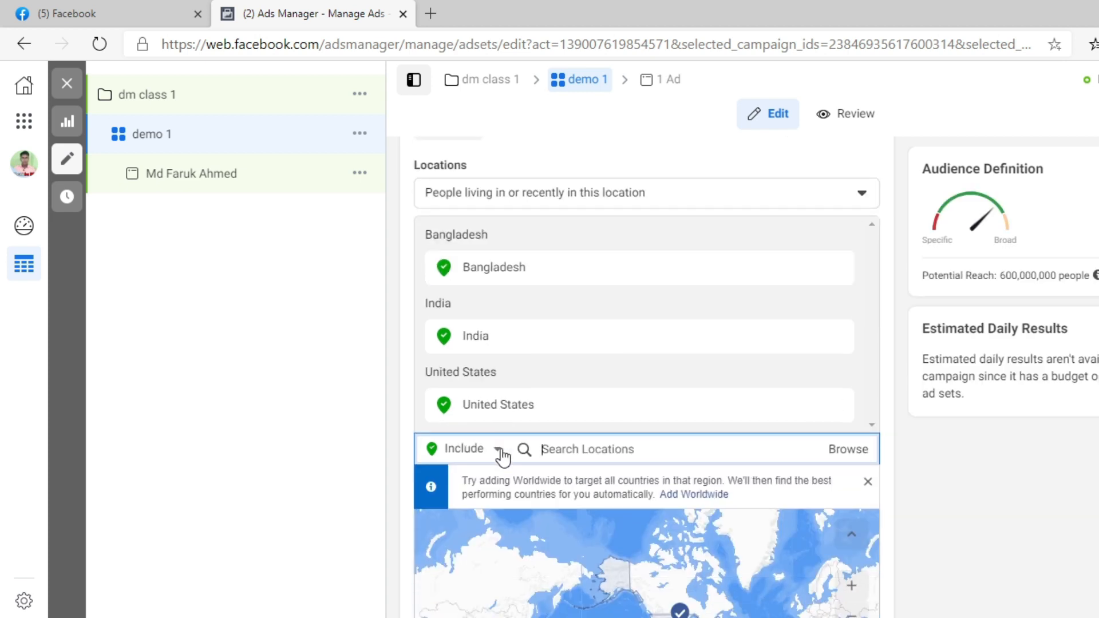
pyautogui.scroll(1, 498, 452)
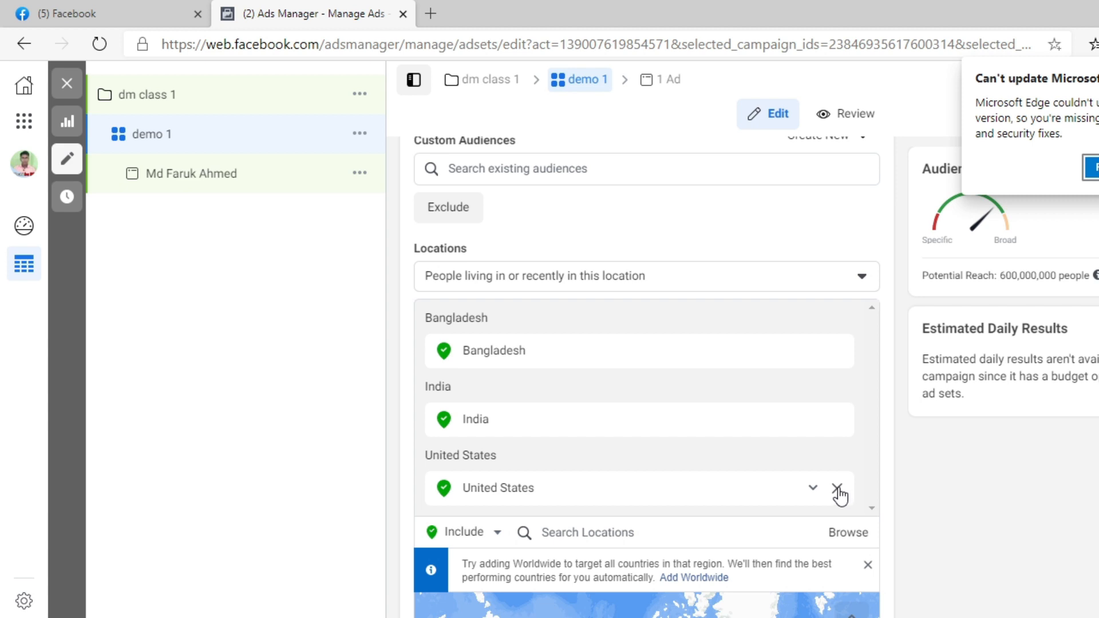
pyautogui.click(837, 488)
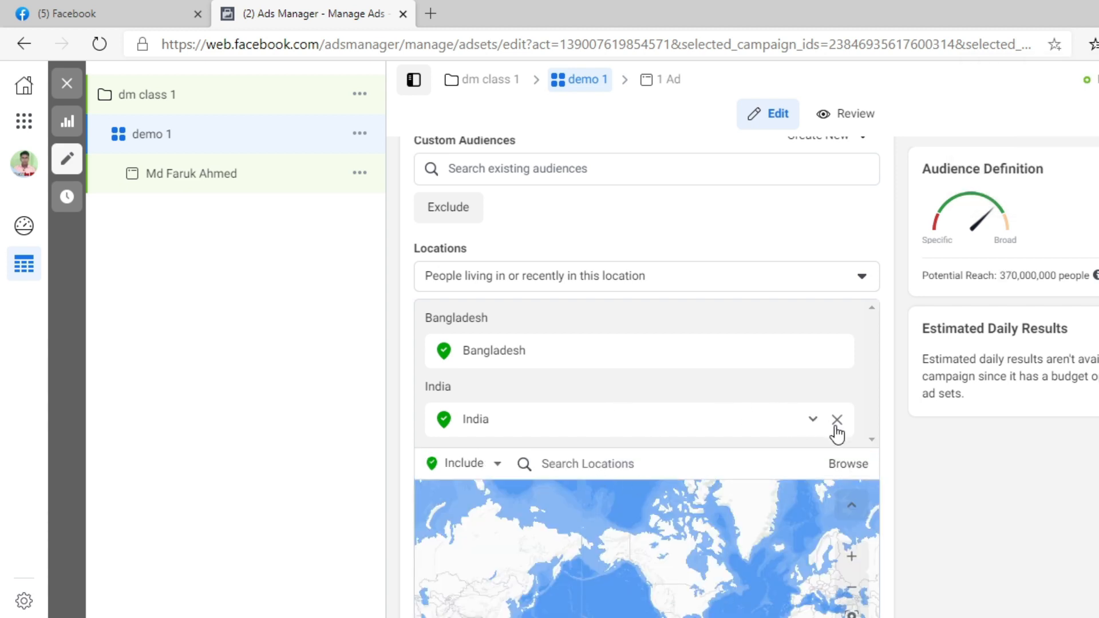
pyautogui.click(837, 423)
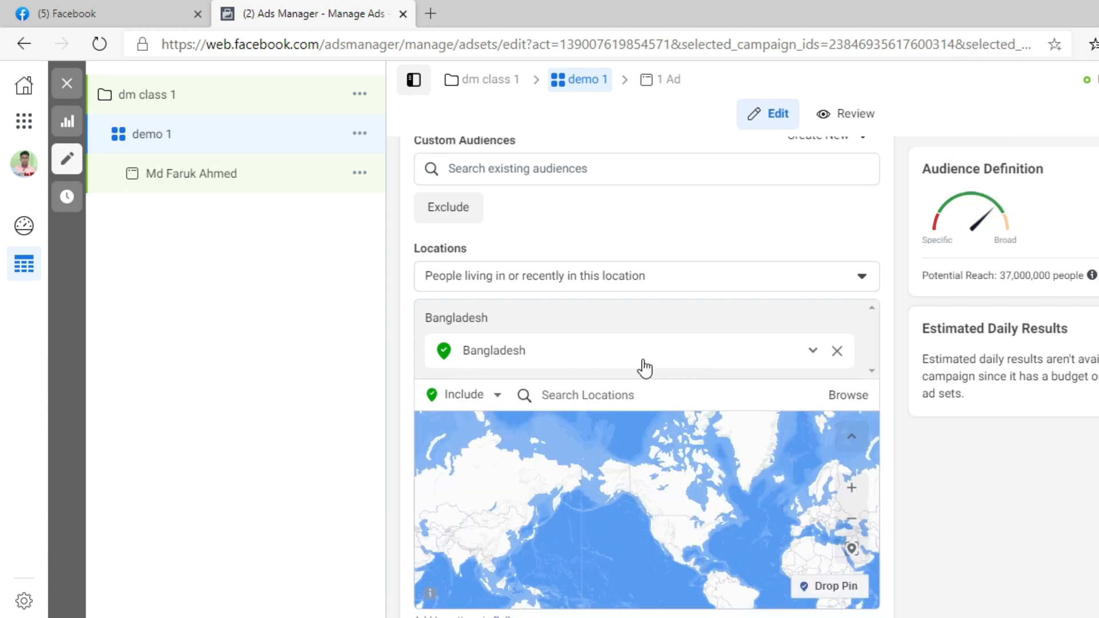
# Replace Bangladesh with Rajshahi Division, Bangladesh, as the included audience location.
pyautogui.click(836, 350)
pyautogui.click(611, 379)
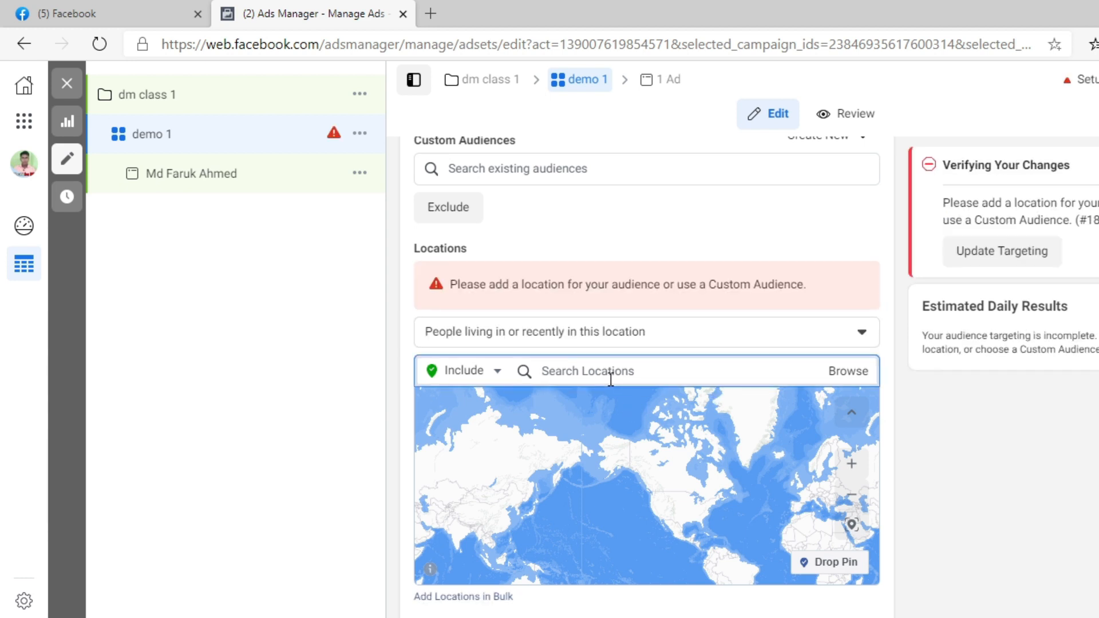
pyautogui.write('rajshahi')
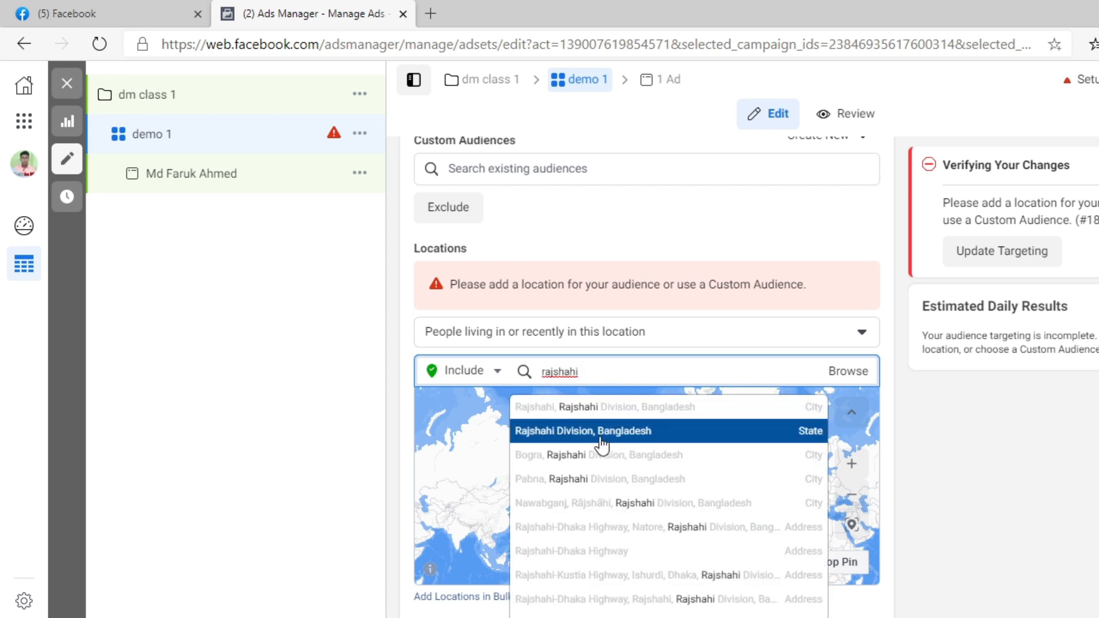
pyautogui.click(595, 434)
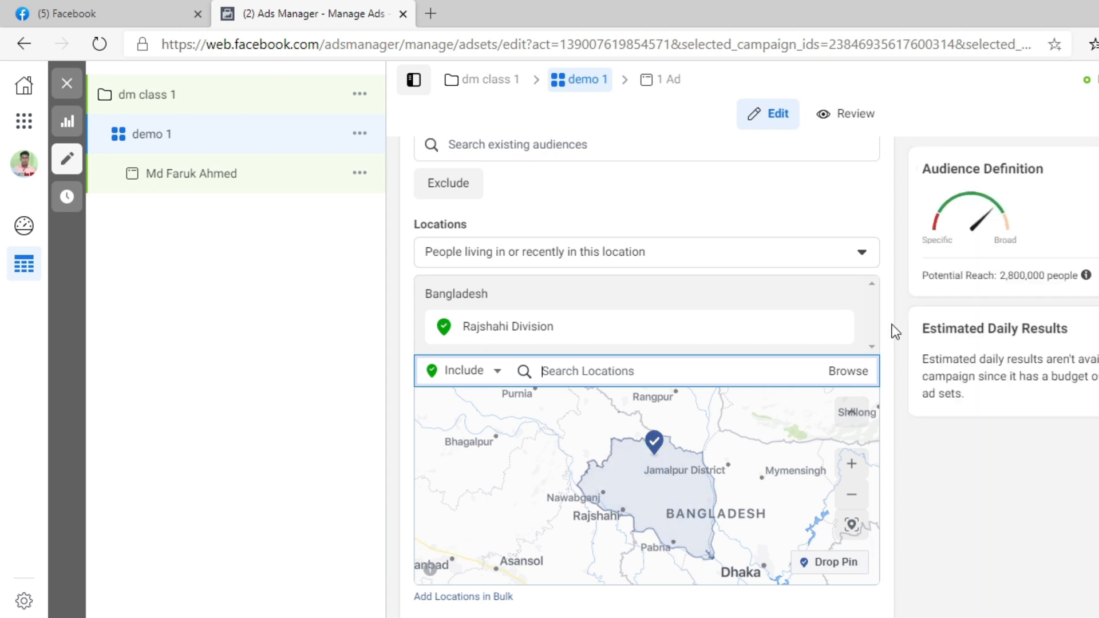
# Remove Rajshahi Division from the audience locations and include the whole country of Bangladesh instead.
pyautogui.click(837, 327)
pyautogui.click(604, 347)
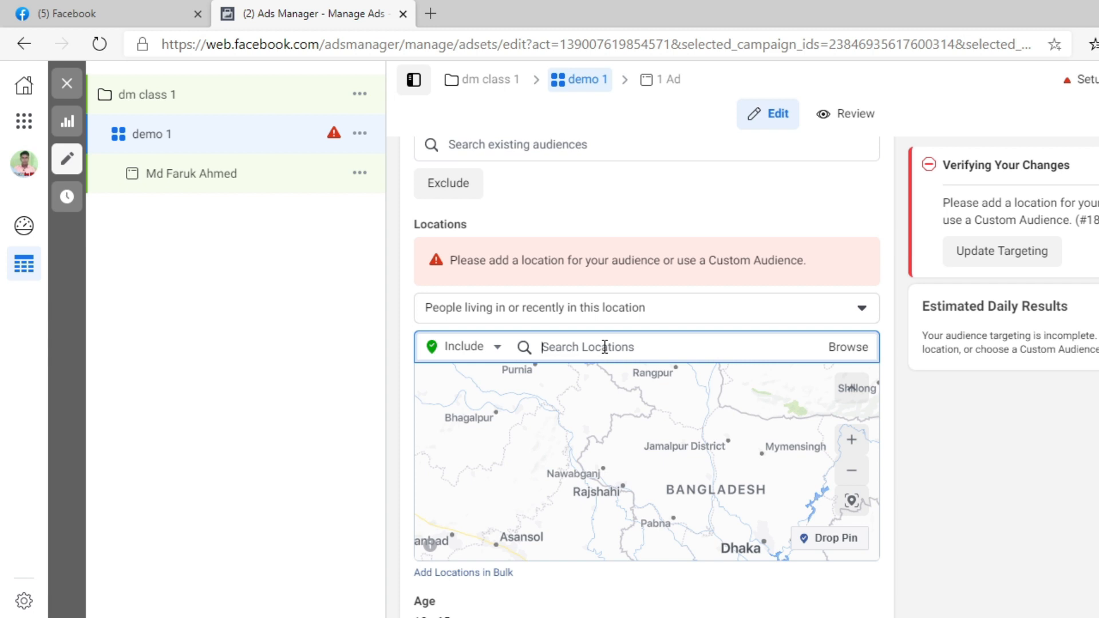
pyautogui.write('ban')
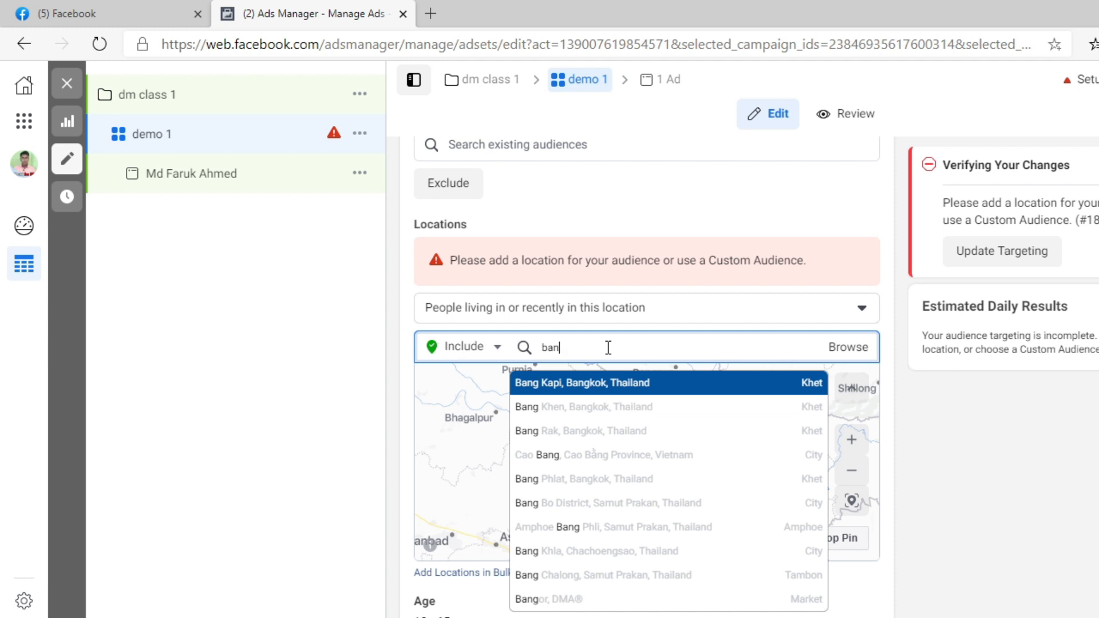
pyautogui.write('ggla')
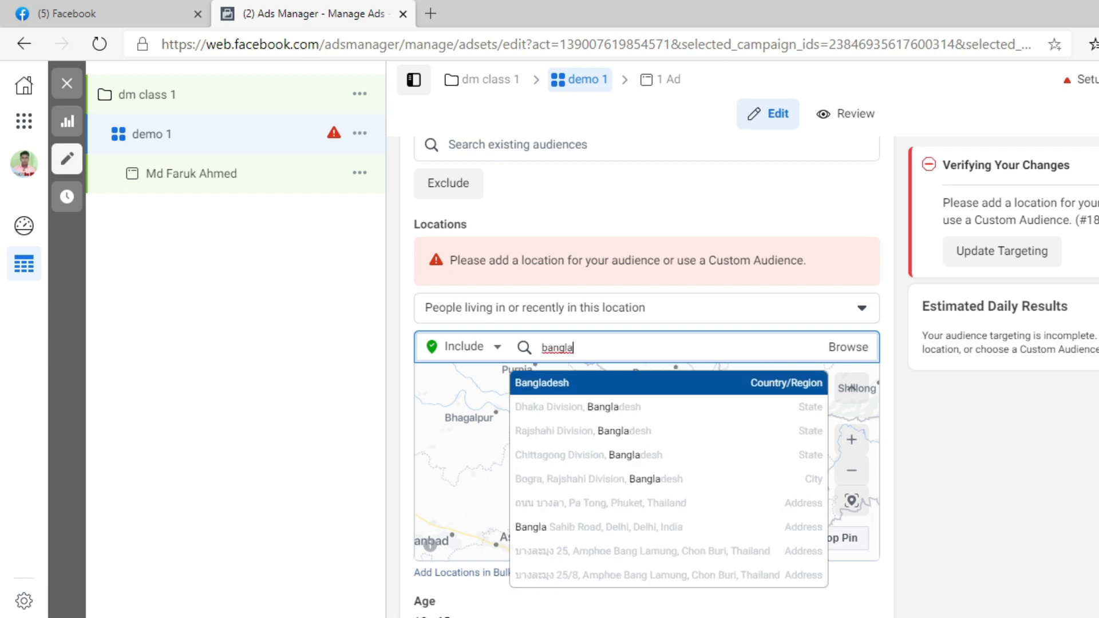
pyautogui.click(732, 391)
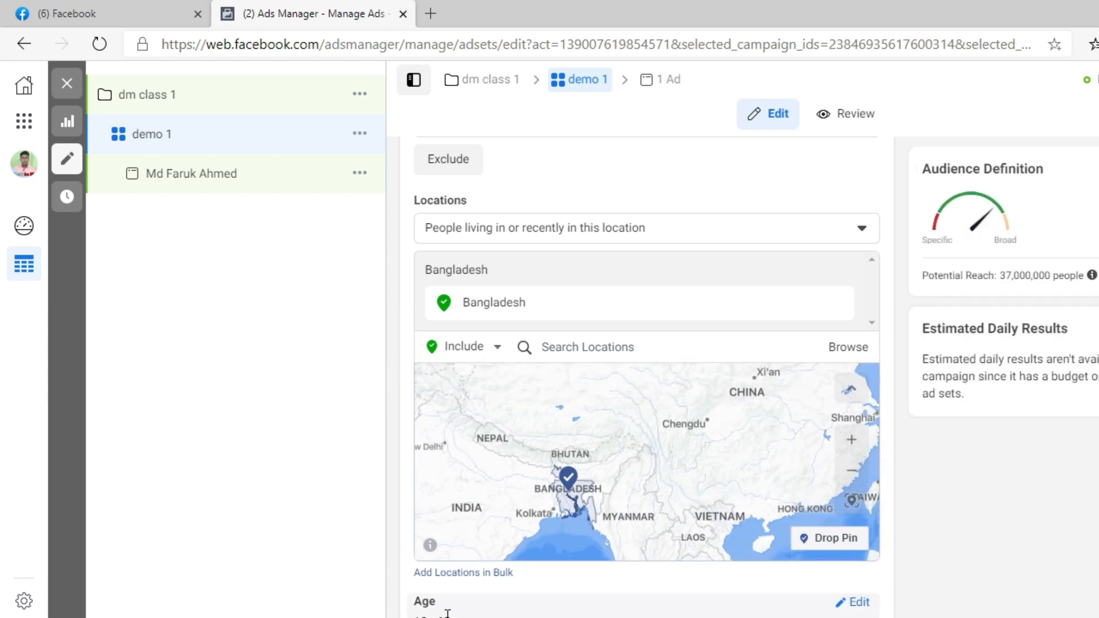
# Open the audience age range for editing and review the available minimum and maximum ages without changing them.
pyautogui.click(840, 602)
pyautogui.scroll(-5, 647, 343)
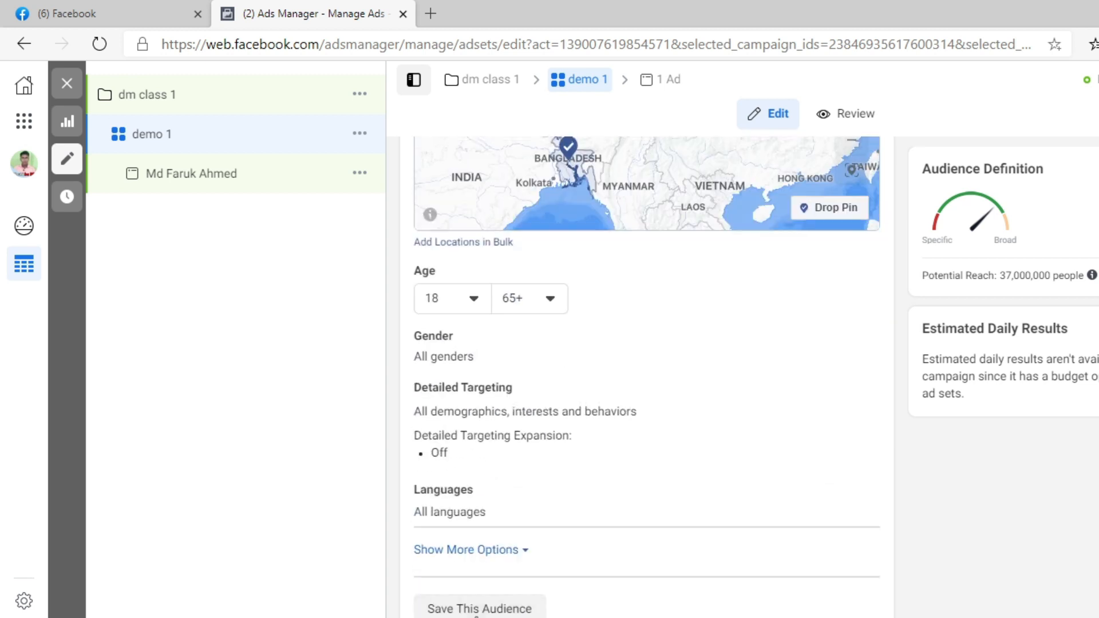
pyautogui.click(473, 294)
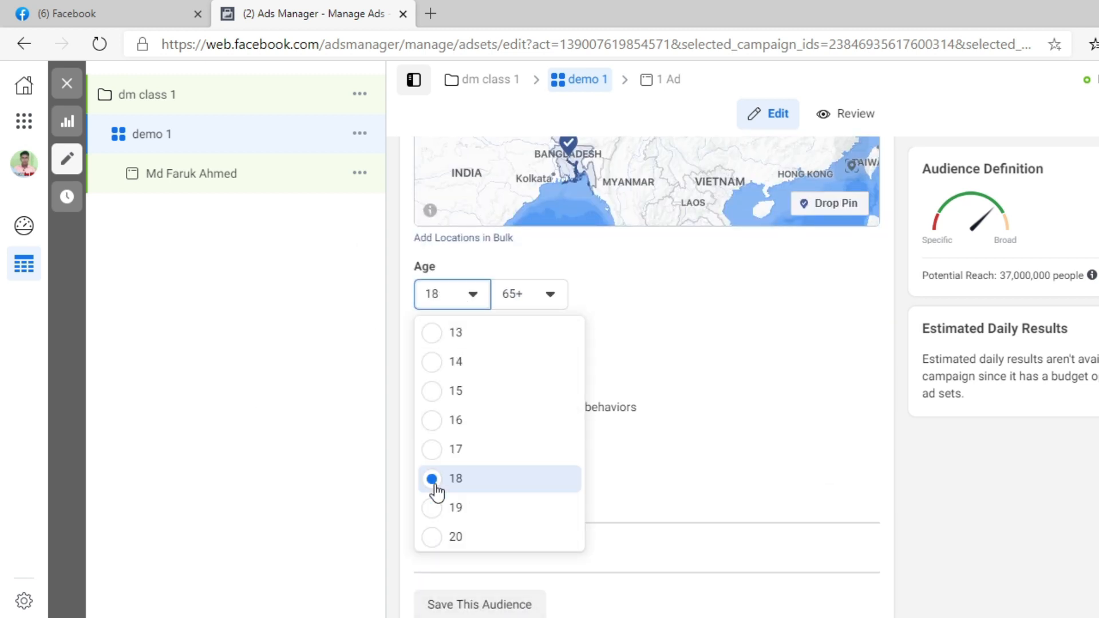
pyautogui.click(549, 295)
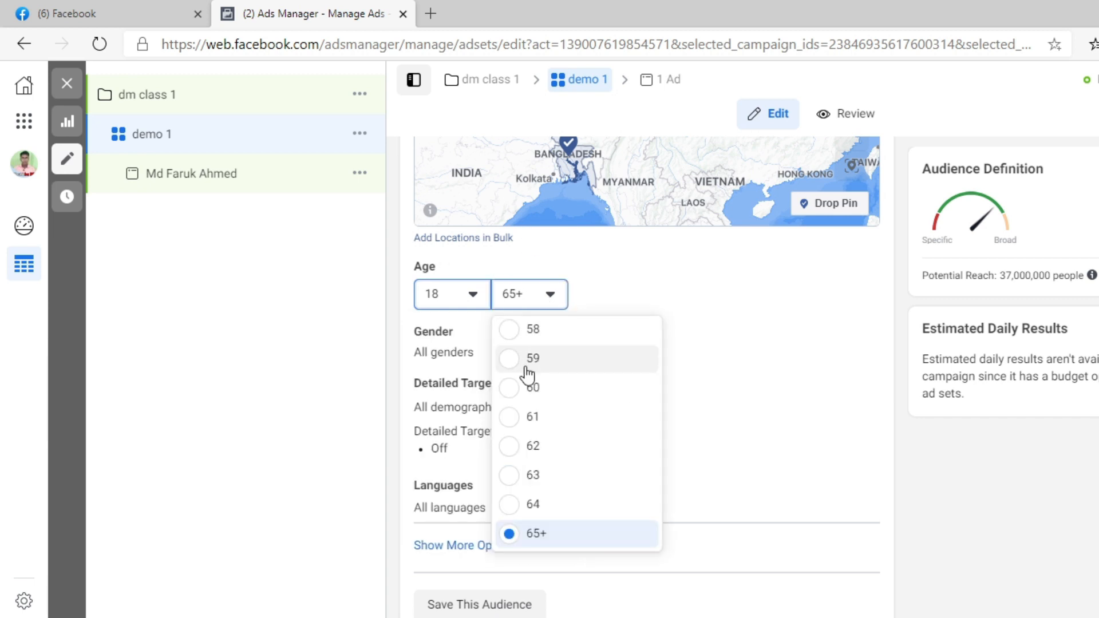
pyautogui.click(717, 340)
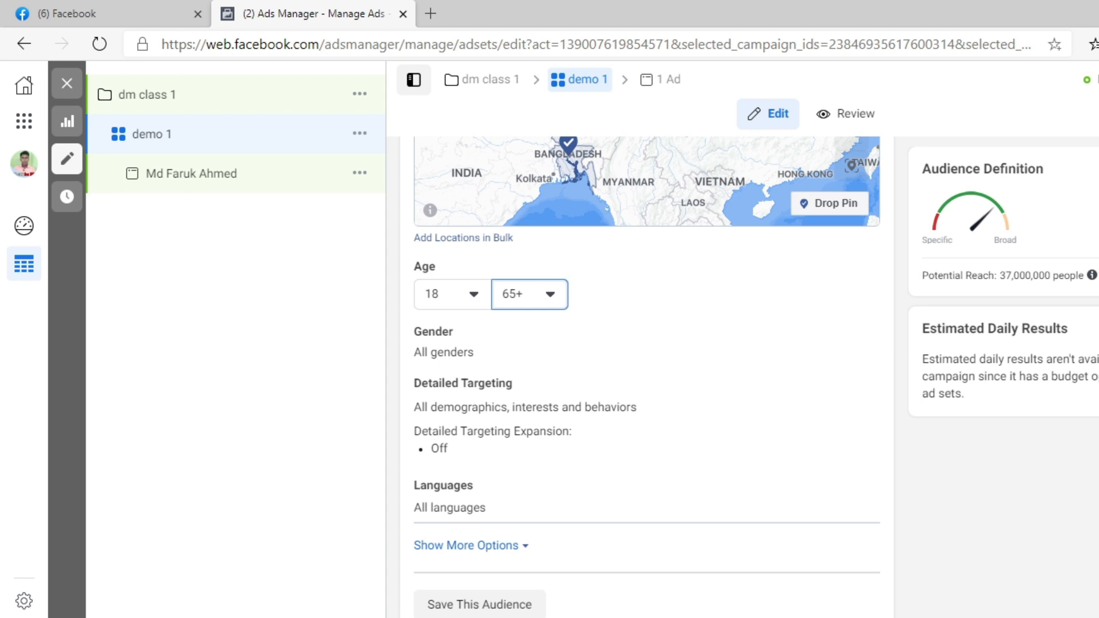
# Set the audience's minimum age to 13 and change it to 16.
pyautogui.click(441, 301)
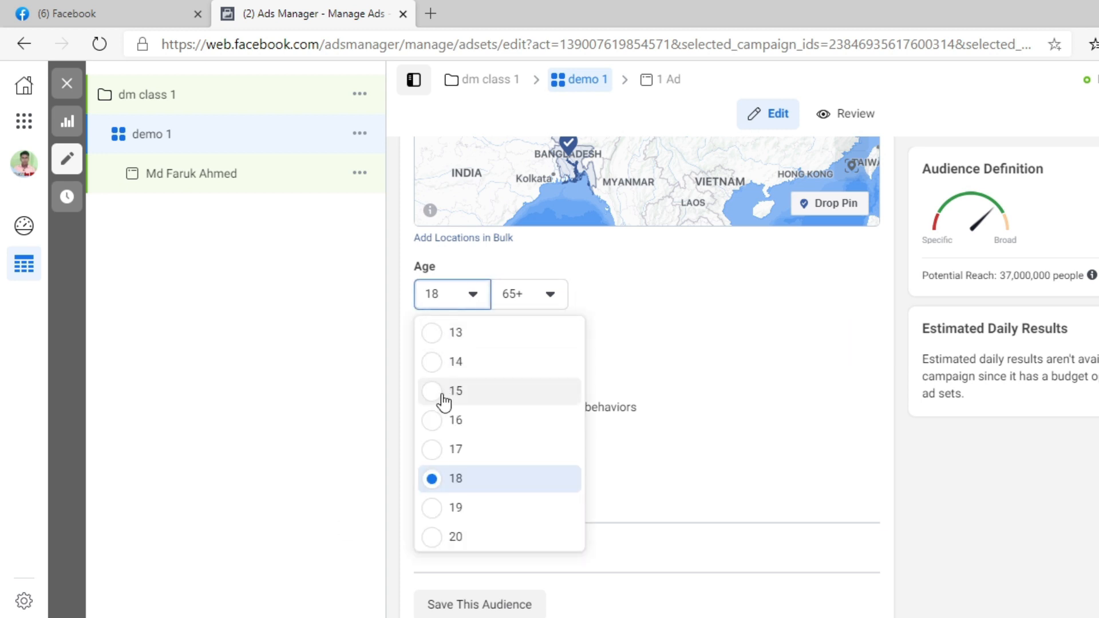
pyautogui.click(444, 331)
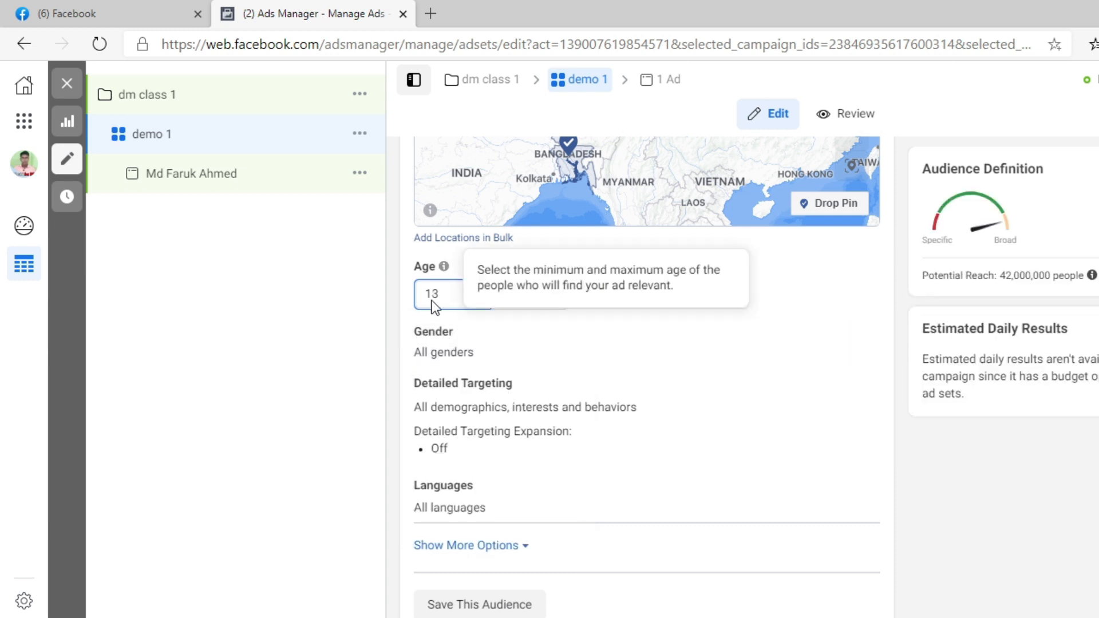
pyautogui.click(453, 296)
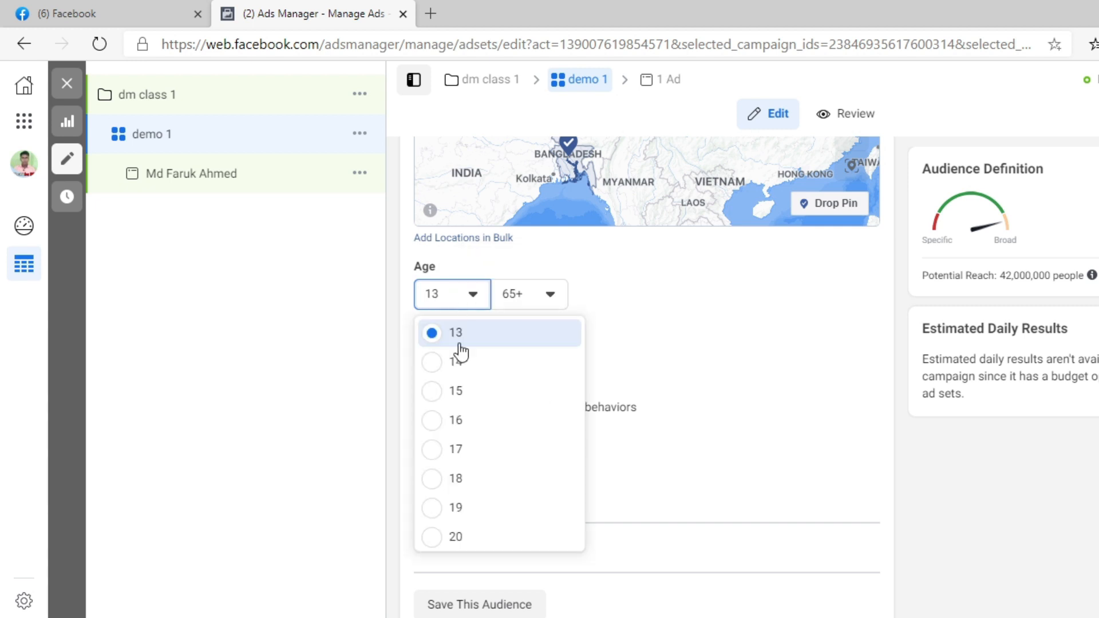
pyautogui.click(436, 421)
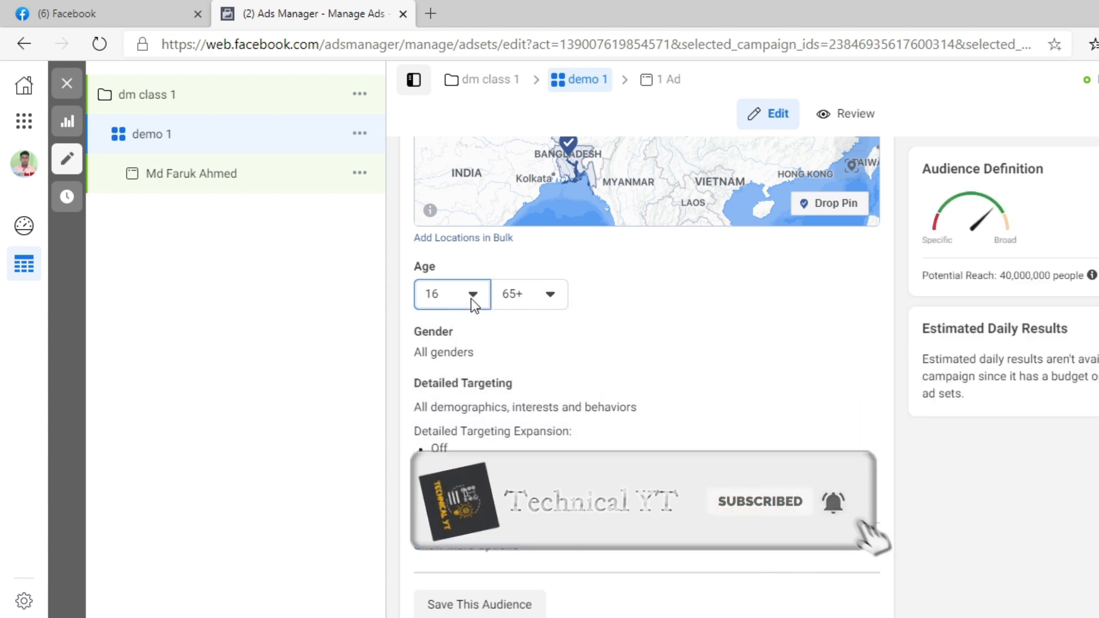
# Set the audience's maximum age to 30 and recheck the minimum age options, keeping 16.
pyautogui.click(517, 300)
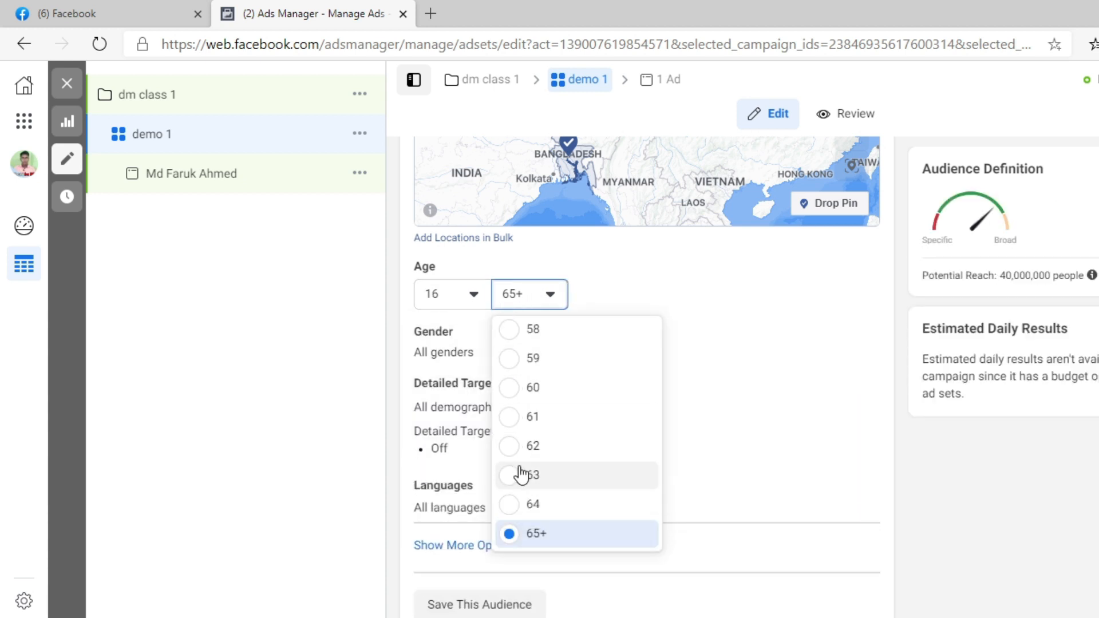
pyautogui.scroll(3, 519, 468)
pyautogui.scroll(5, 521, 467)
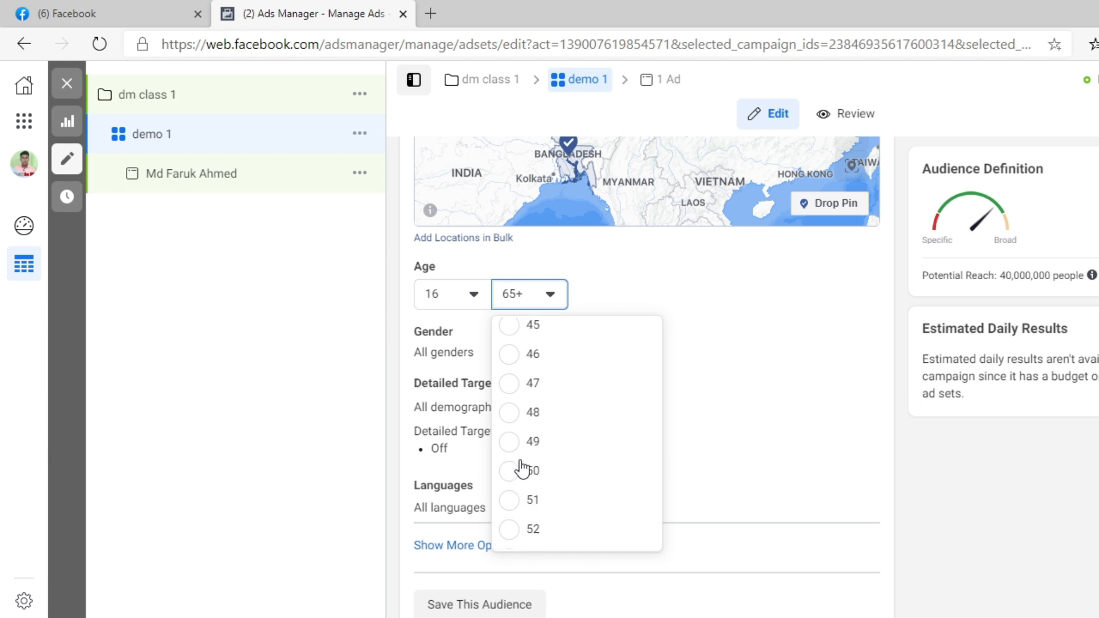
pyautogui.scroll(8, 519, 391)
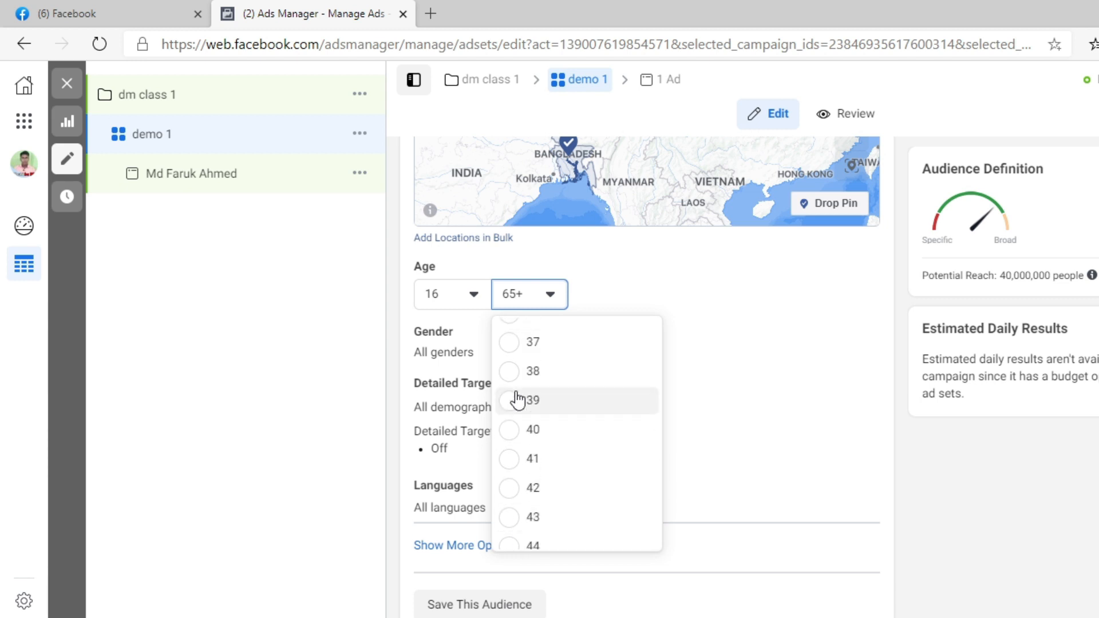
pyautogui.scroll(2, 517, 398)
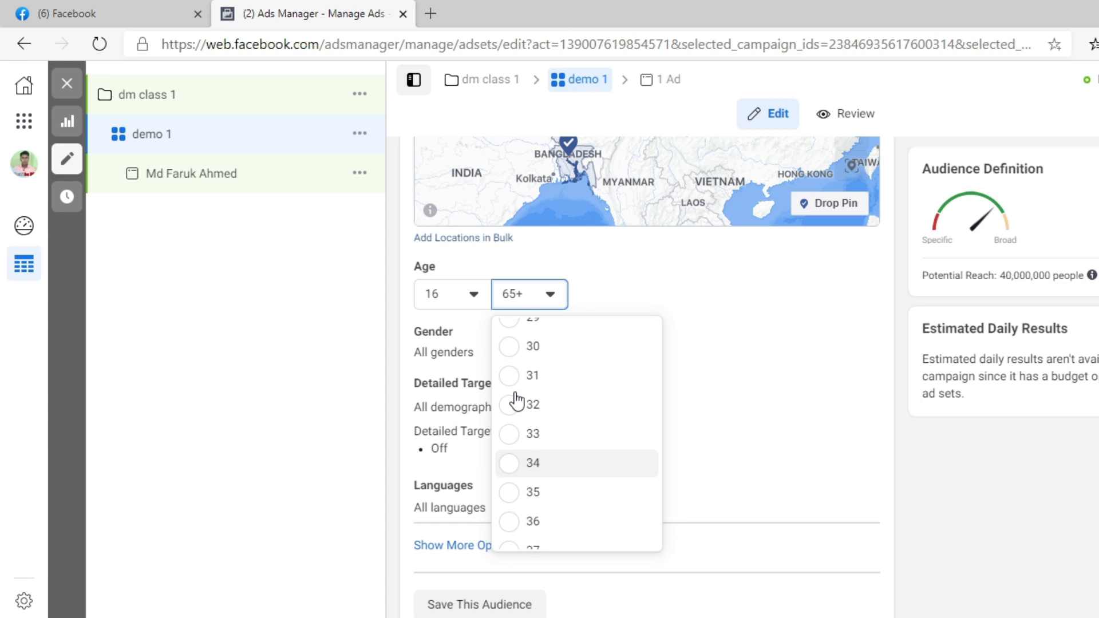
pyautogui.click(516, 352)
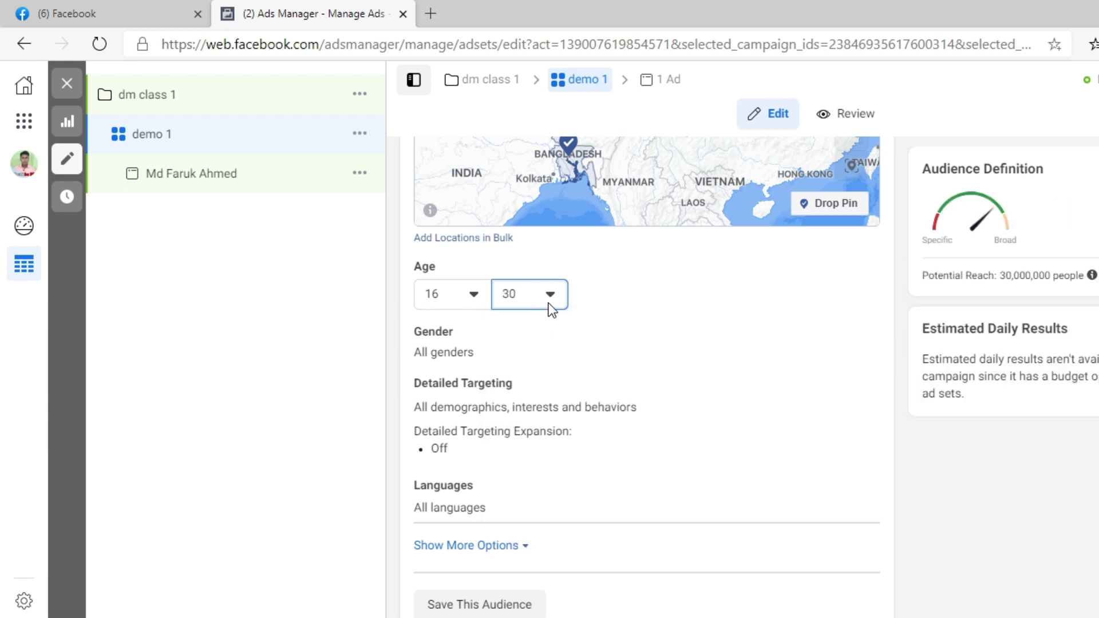
pyautogui.moveTo(451, 276)
pyautogui.click(456, 302)
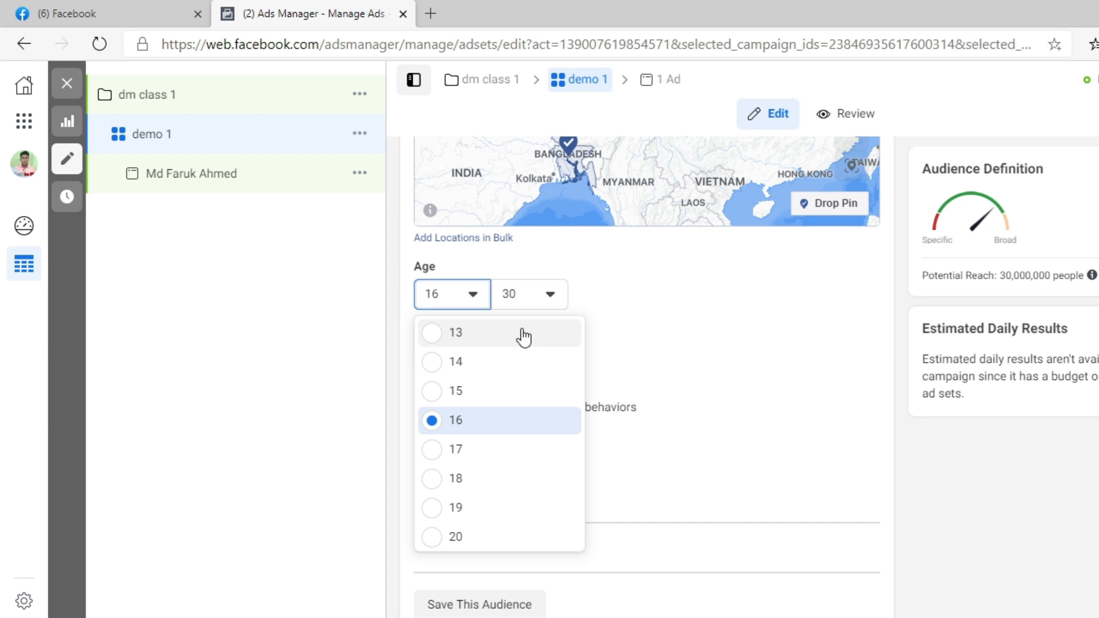
pyautogui.click(672, 270)
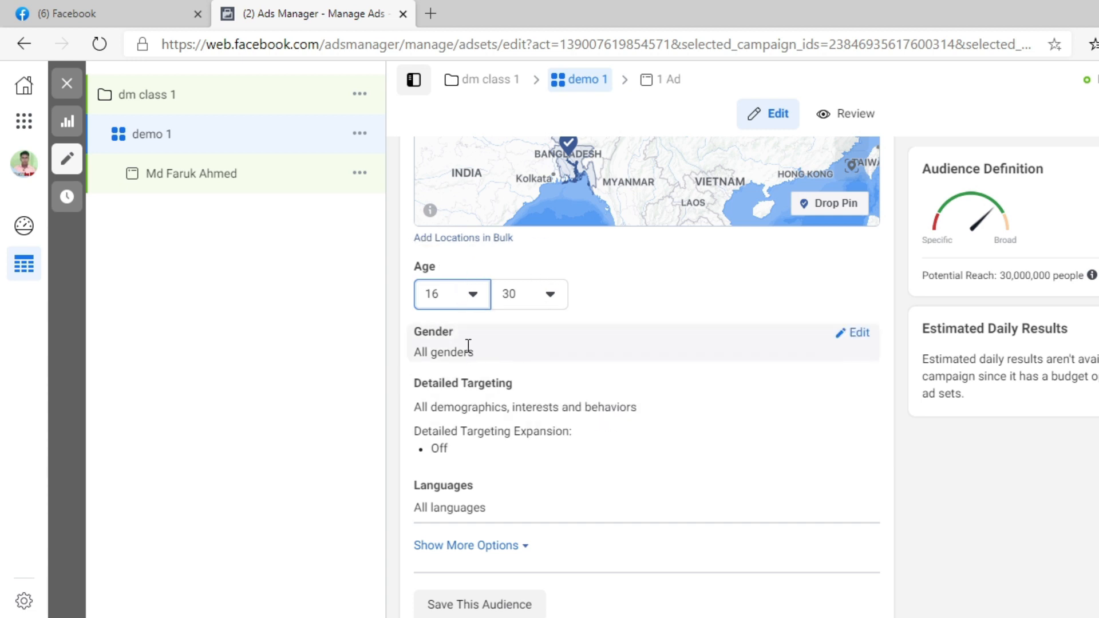
# Open the audience gender for editing, try Women, and set it back to All.
pyautogui.click(841, 339)
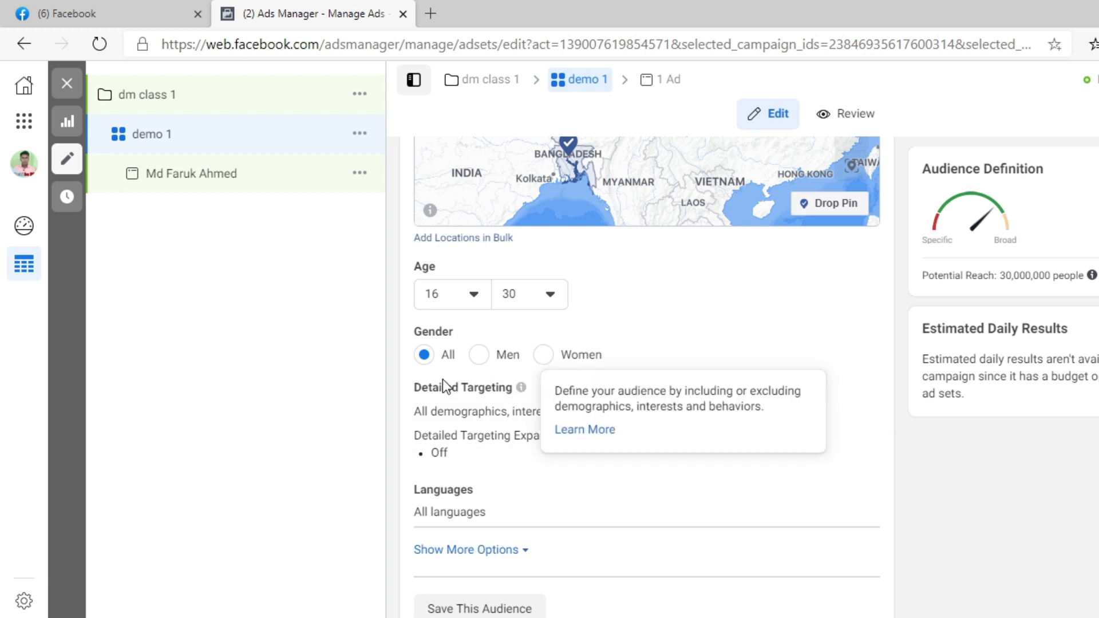
pyautogui.click(550, 358)
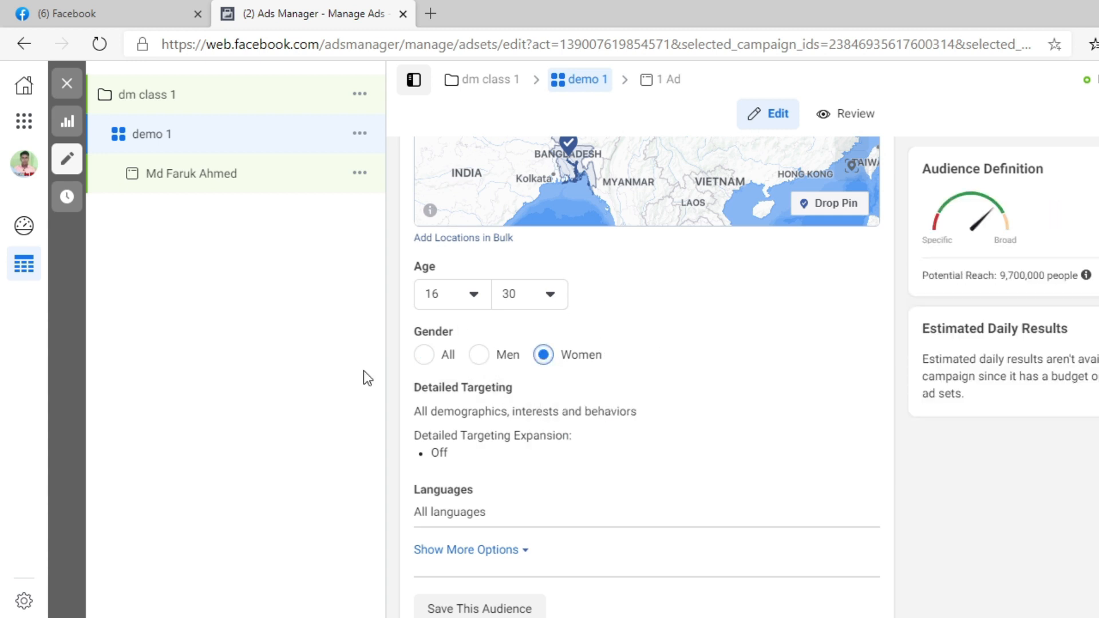
pyautogui.click(421, 359)
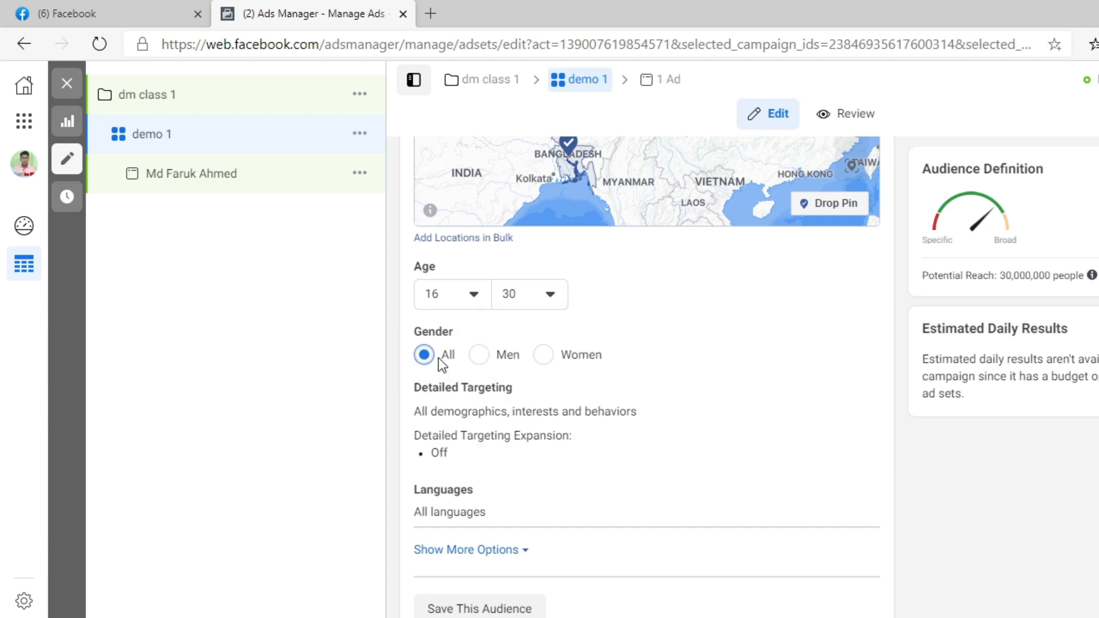
# Open Detailed Targeting for editing and review its include and expansion options, without adding any criteria.
pyautogui.scroll(-1, 442, 363)
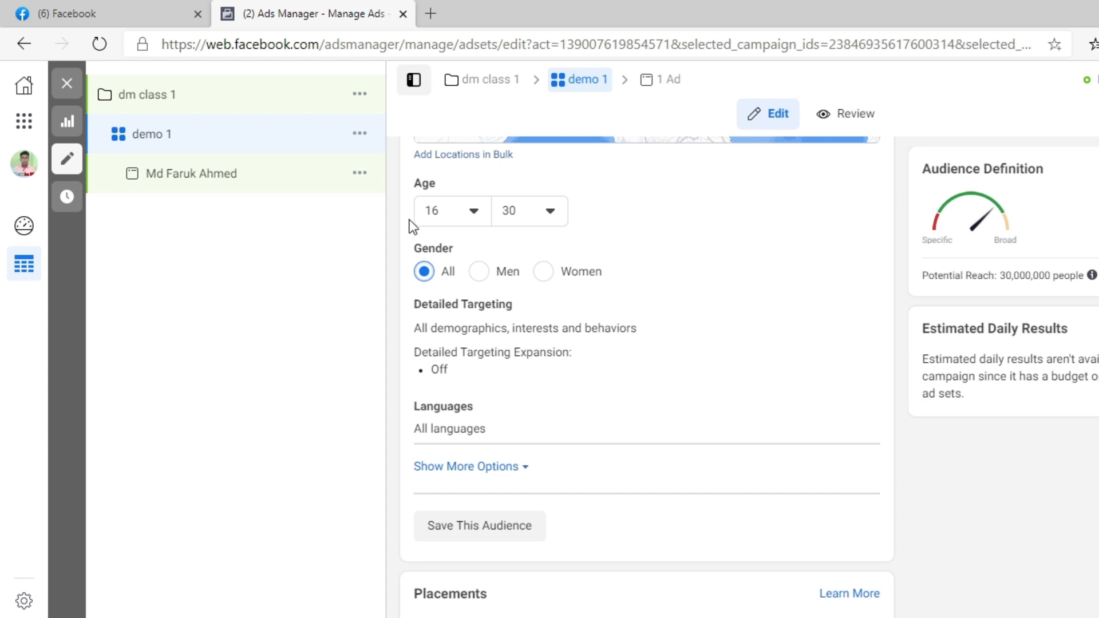
pyautogui.scroll(3, 443, 272)
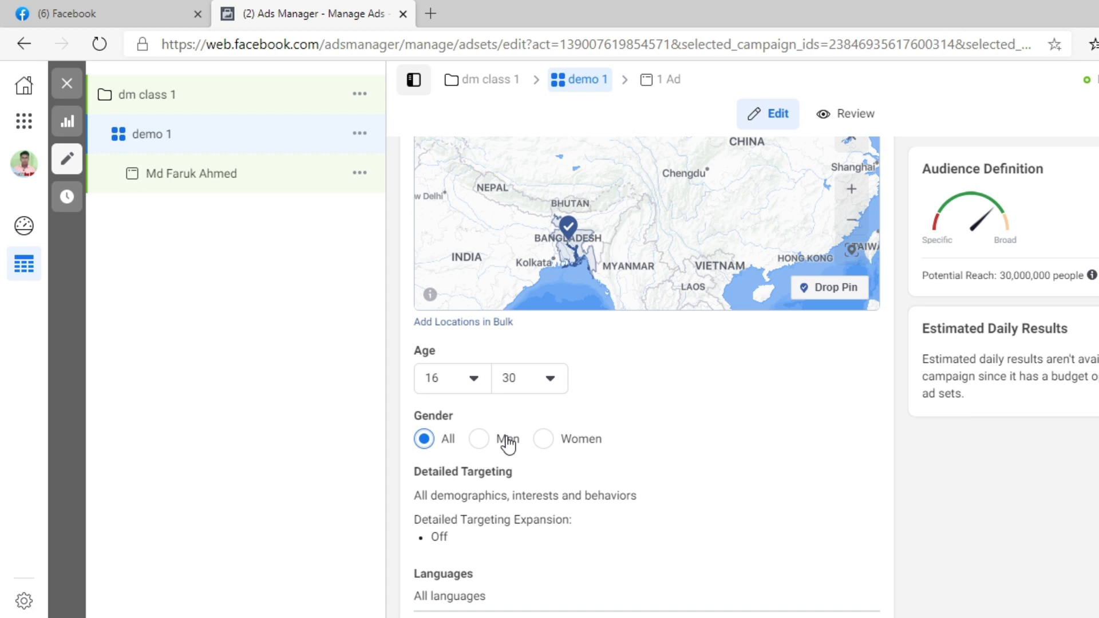
pyautogui.scroll(-1, 477, 452)
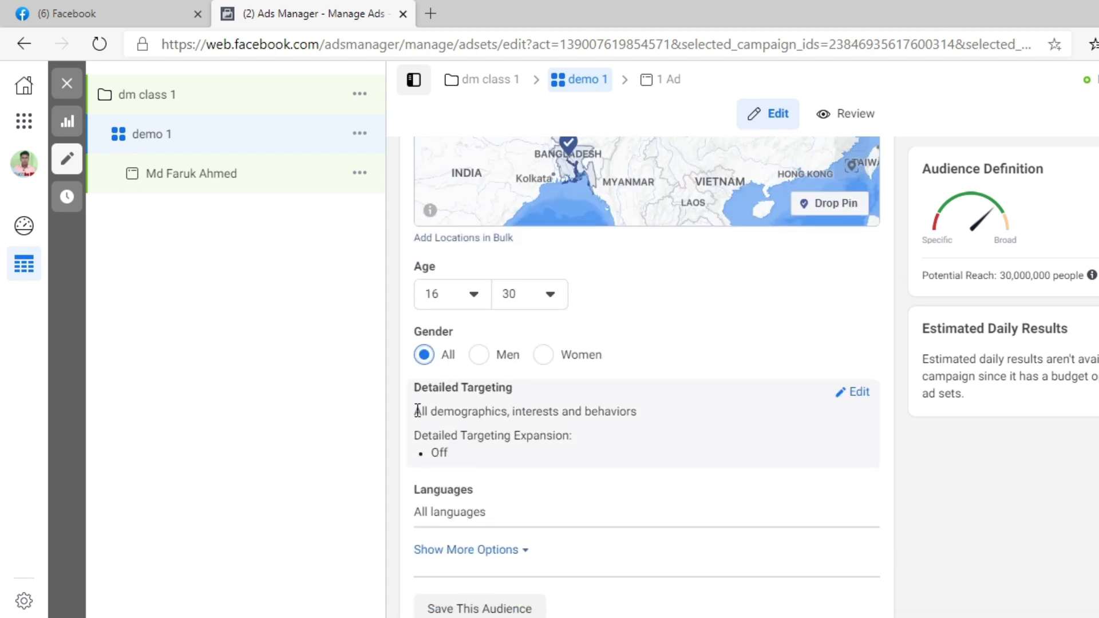
pyautogui.click(856, 393)
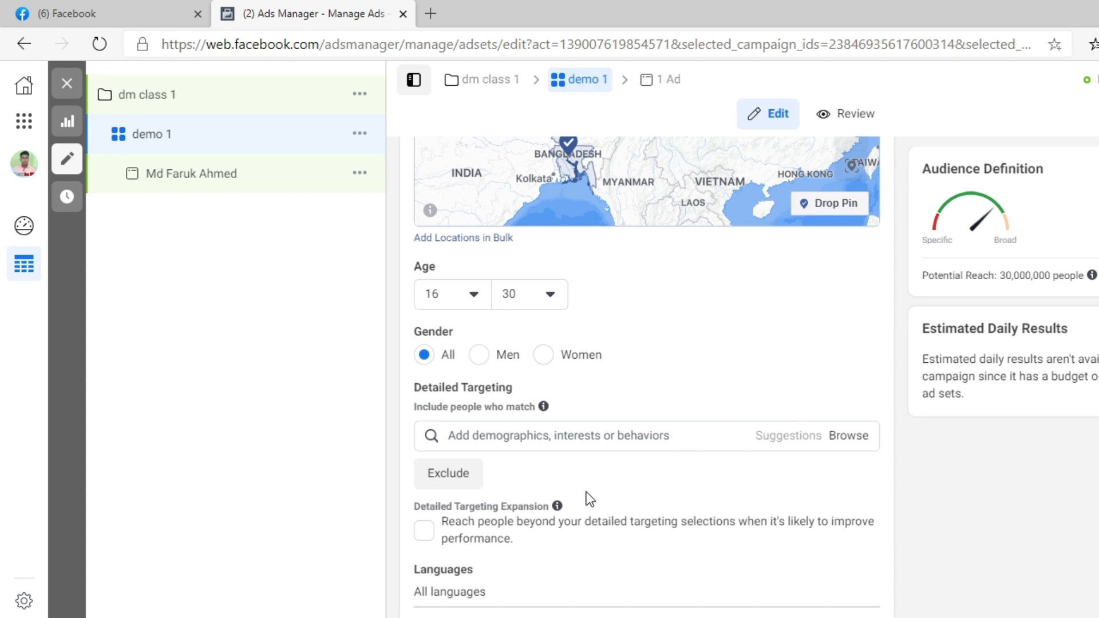
pyautogui.scroll(-1, 572, 503)
pyautogui.moveTo(557, 422)
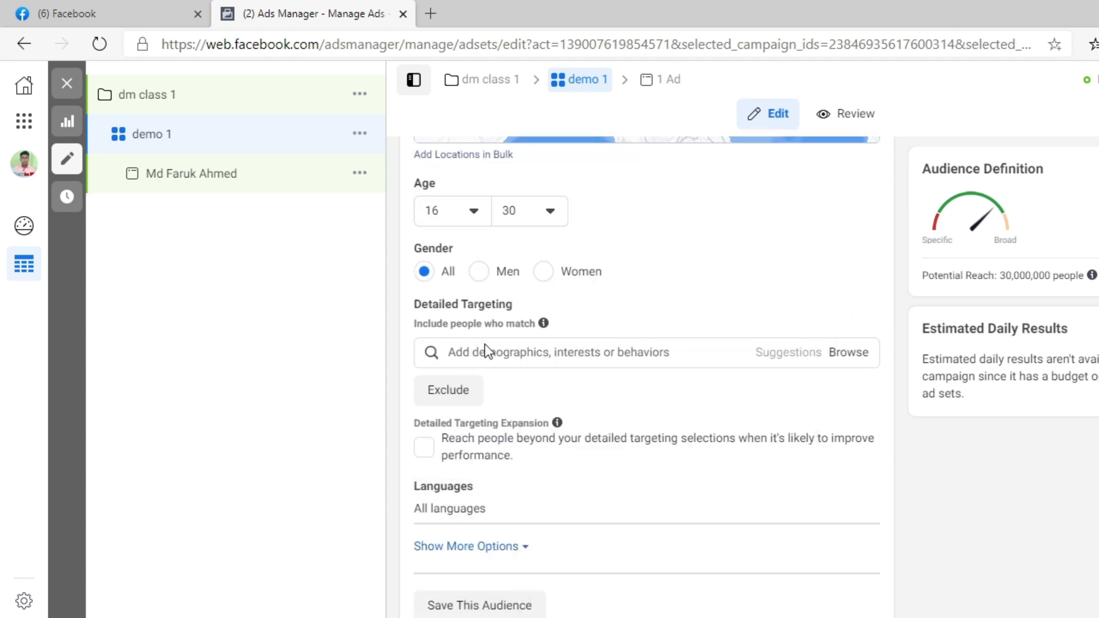
pyautogui.moveTo(544, 324)
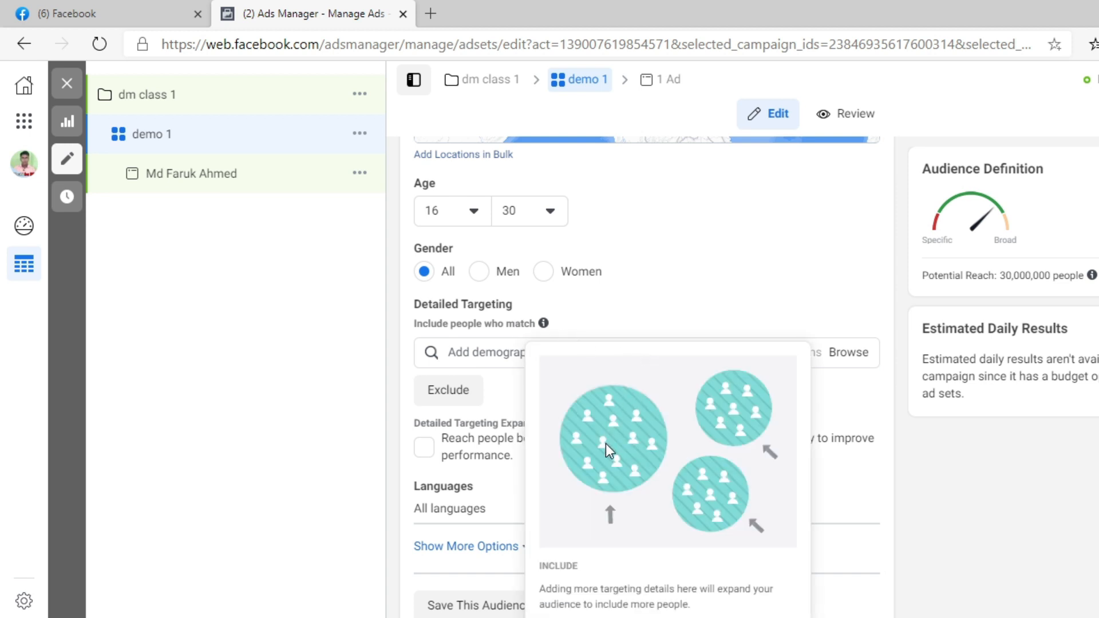
# Open the audience languages for editing, try Bengali and Hindi, and remove both languages again.
pyautogui.scroll(-4, 507, 485)
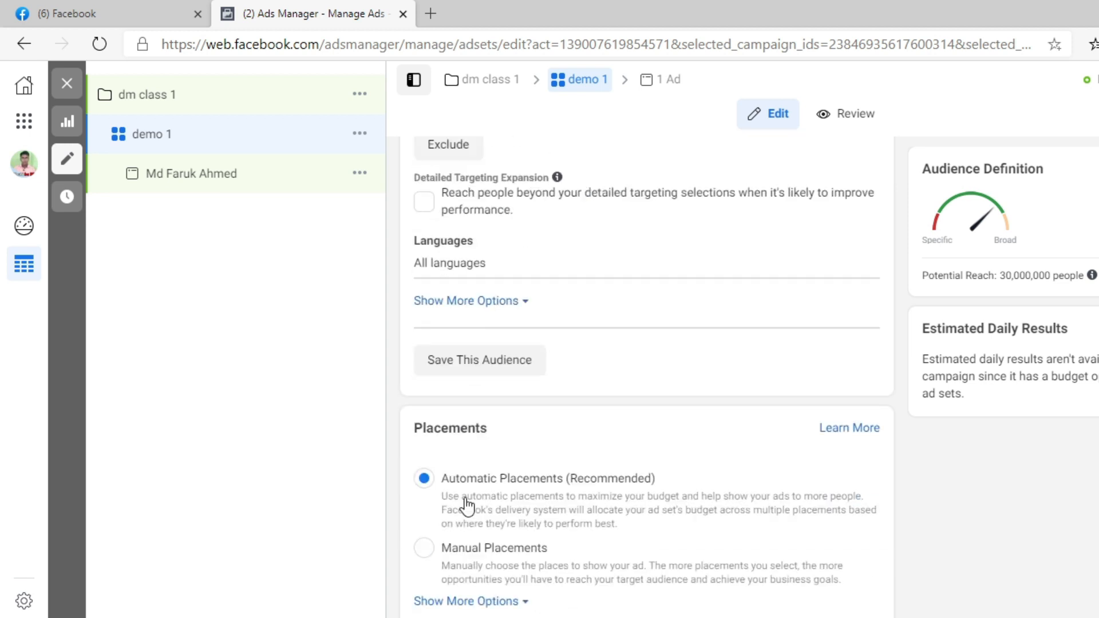
pyautogui.click(856, 241)
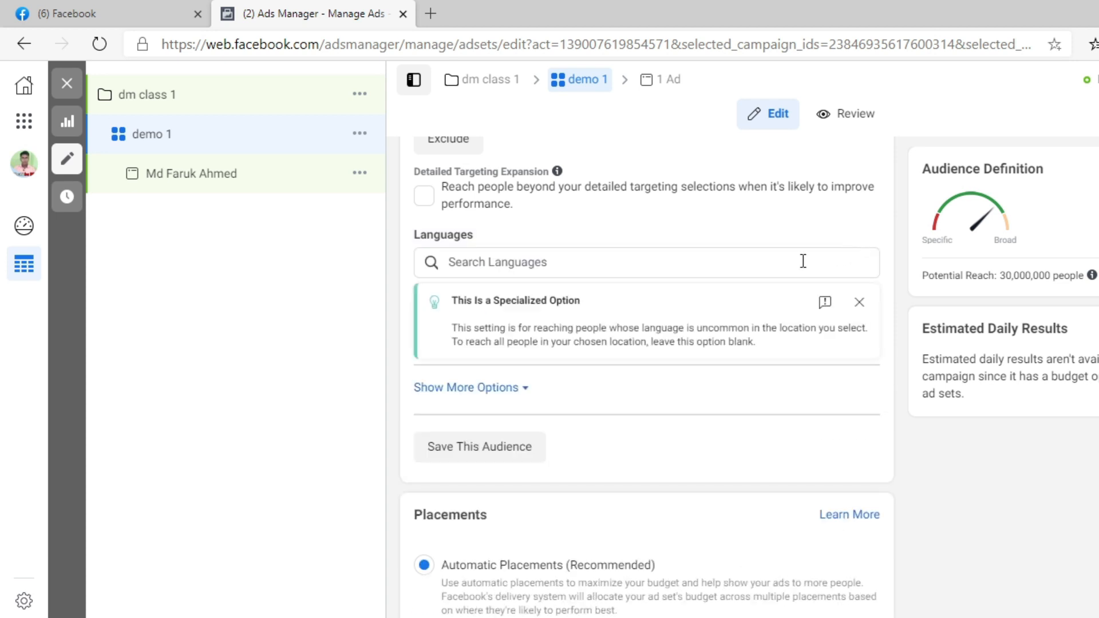
pyautogui.click(556, 265)
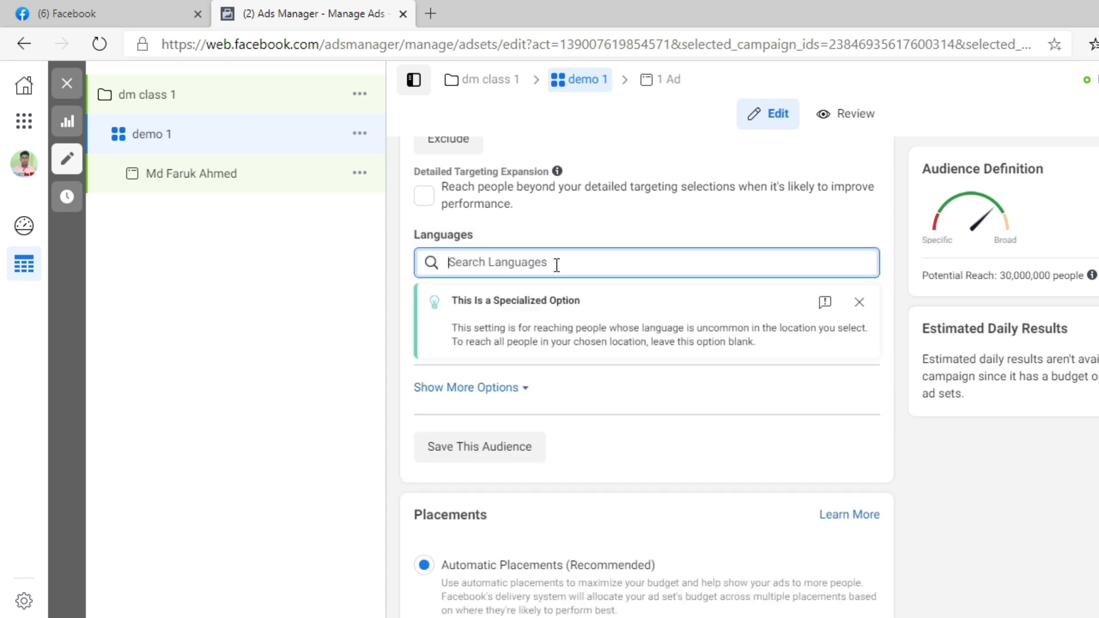
pyautogui.write('ban')
pyautogui.press('BackSpace')
pyautogui.press('BackSpace')
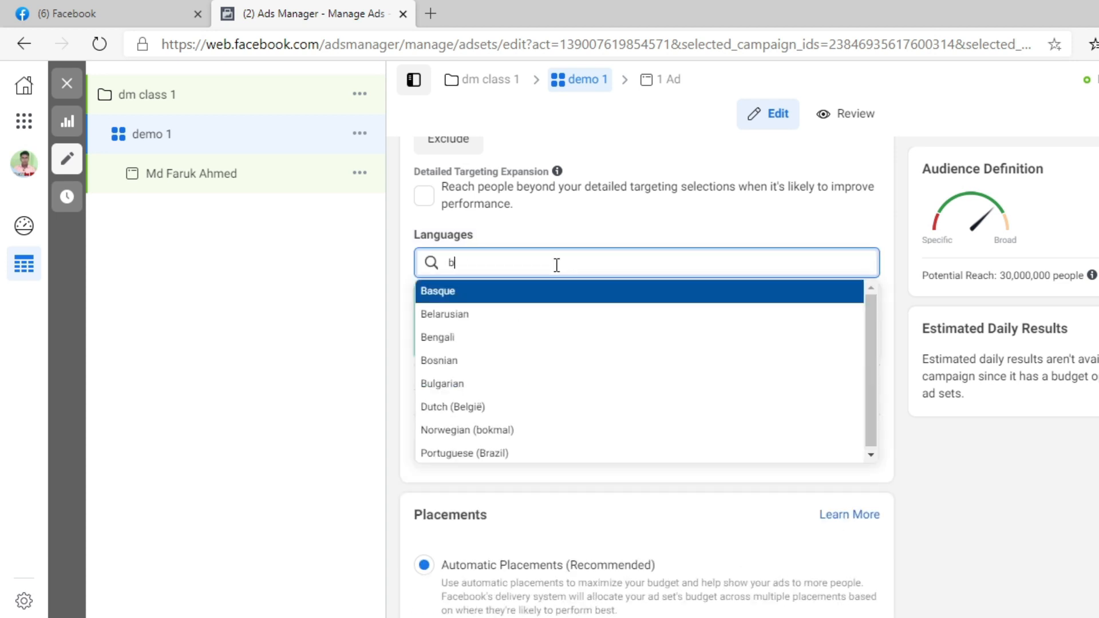
pyautogui.write('en')
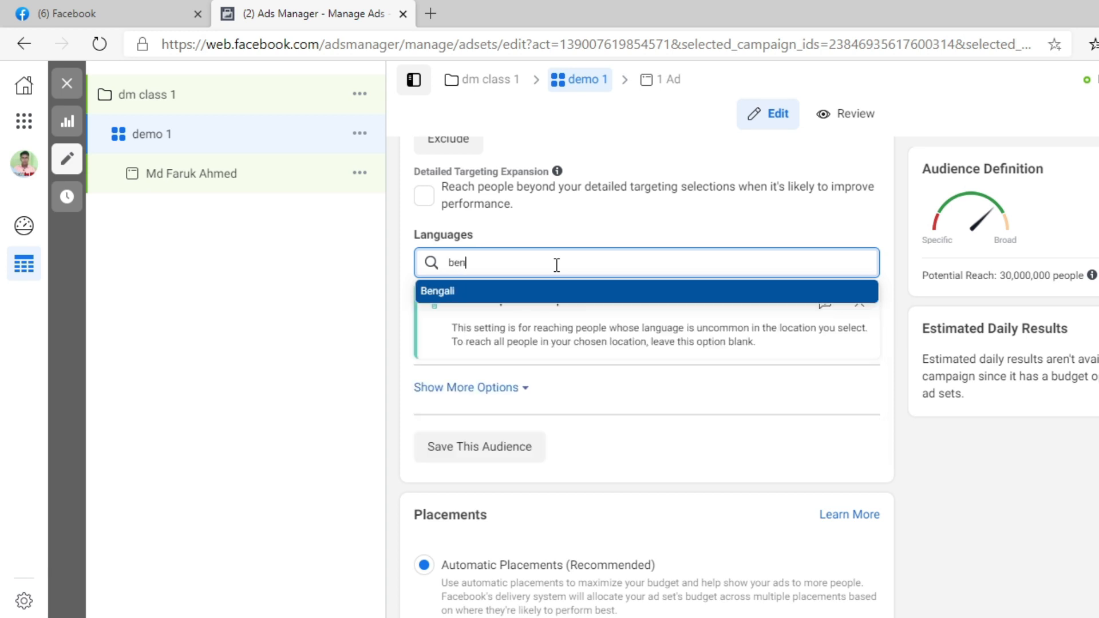
pyautogui.press('Return')
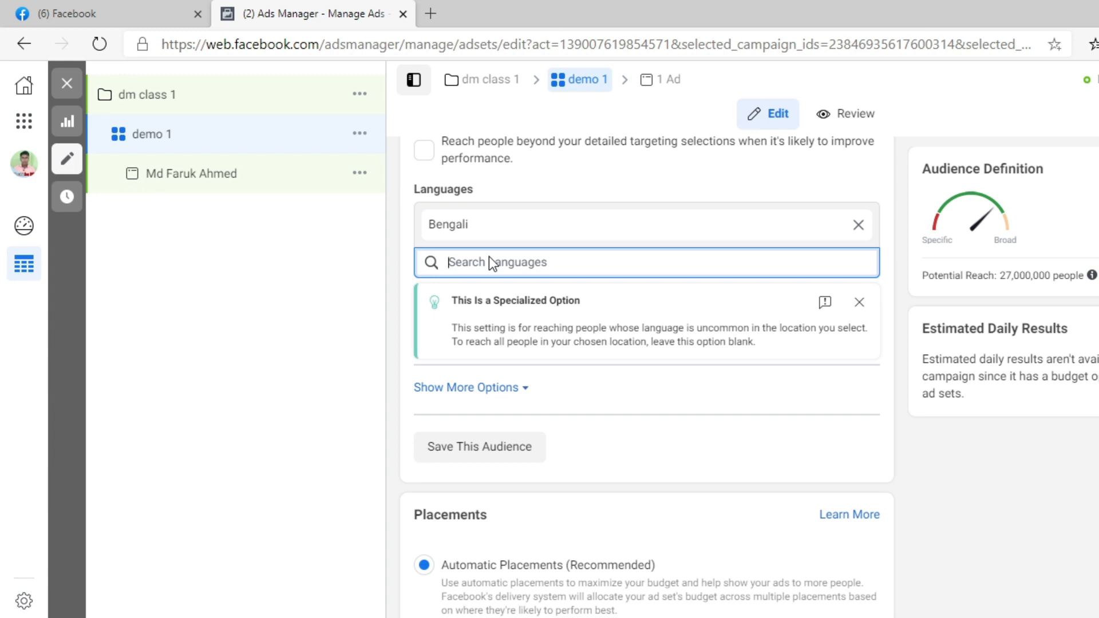
pyautogui.write('hindi')
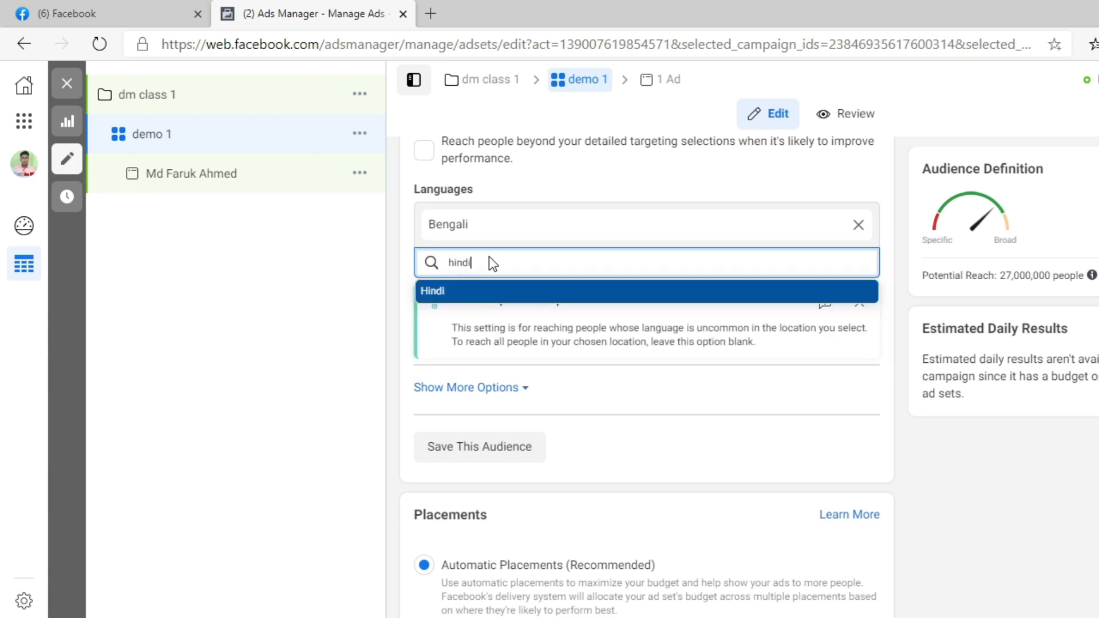
pyautogui.click(513, 292)
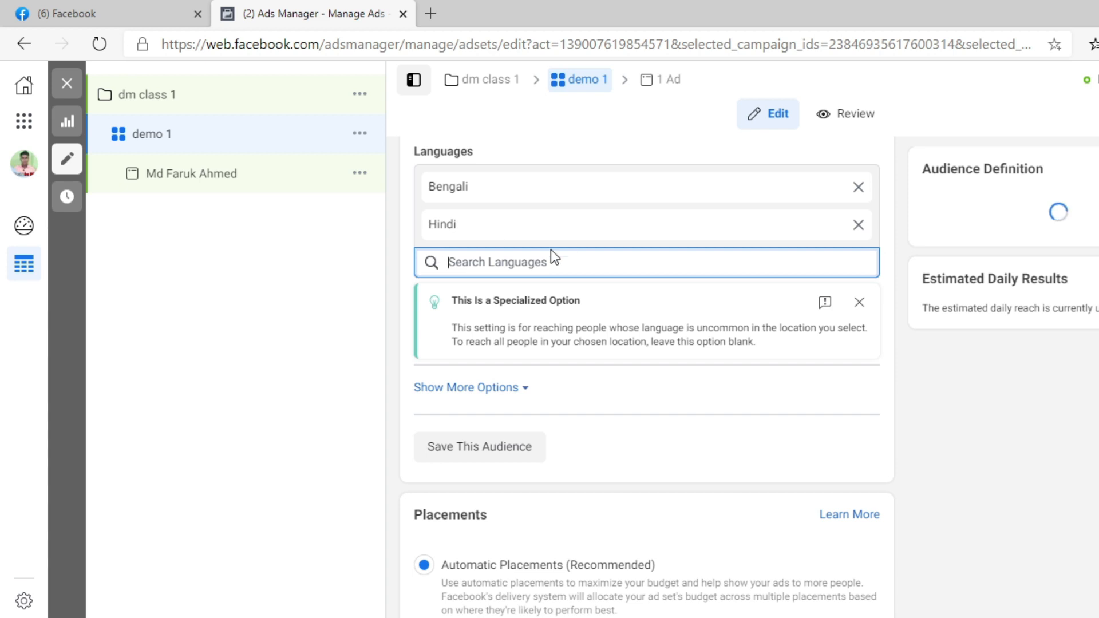
pyautogui.click(859, 224)
pyautogui.click(859, 189)
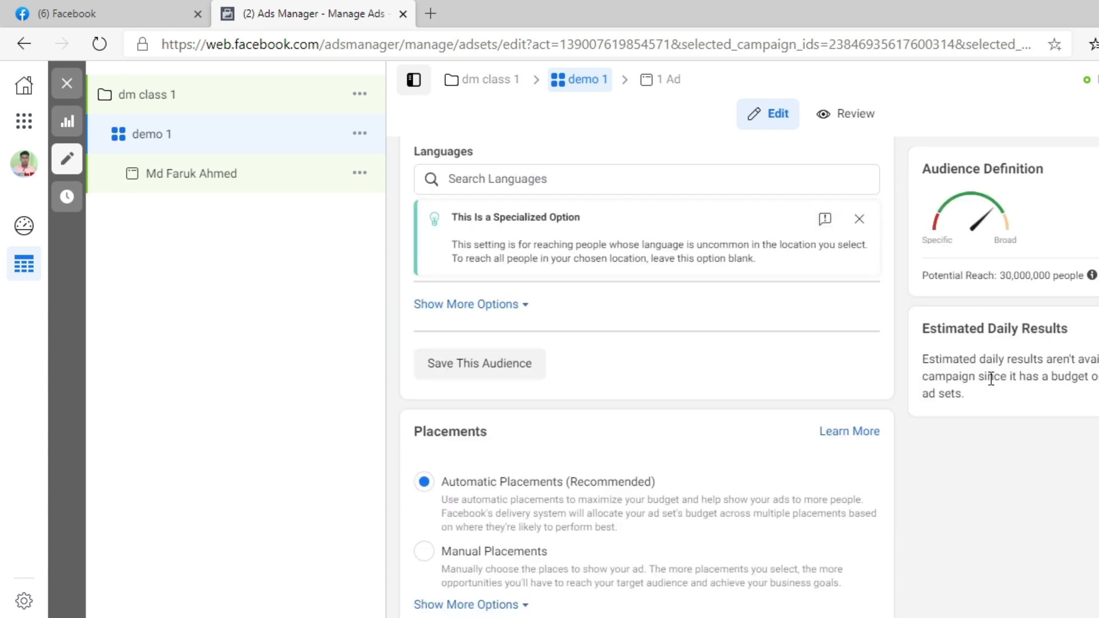
# Compare the Automatic and Manual Placements options for the ad set and choose Manual Placements.
pyautogui.scroll(-4, 793, 386)
pyautogui.scroll(2, 651, 386)
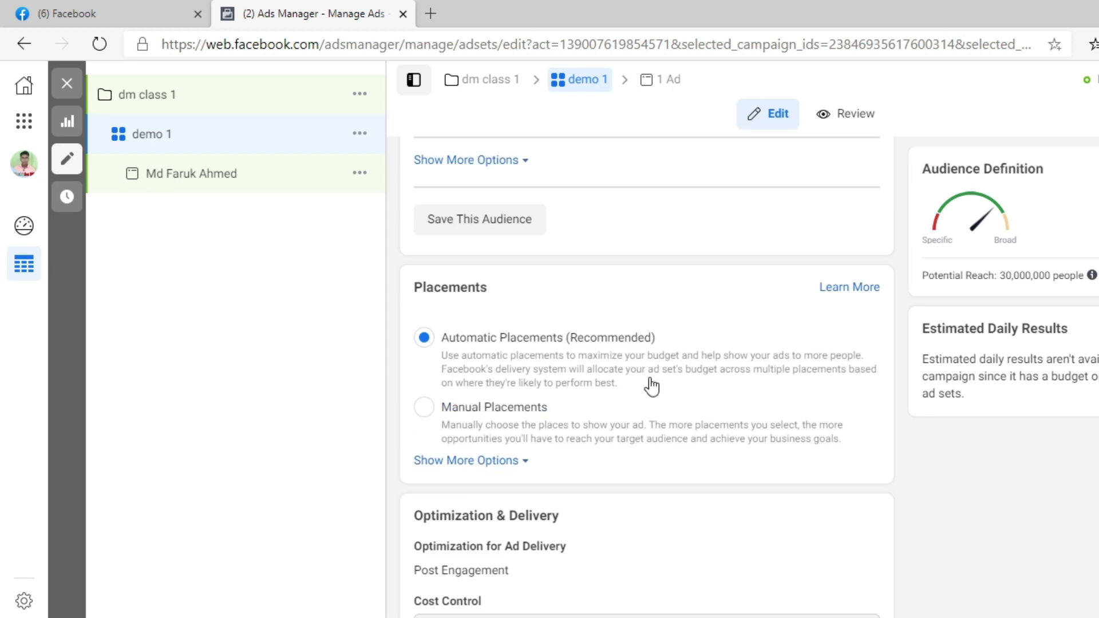
pyautogui.moveTo(411, 297); pyautogui.dragTo(503, 276)
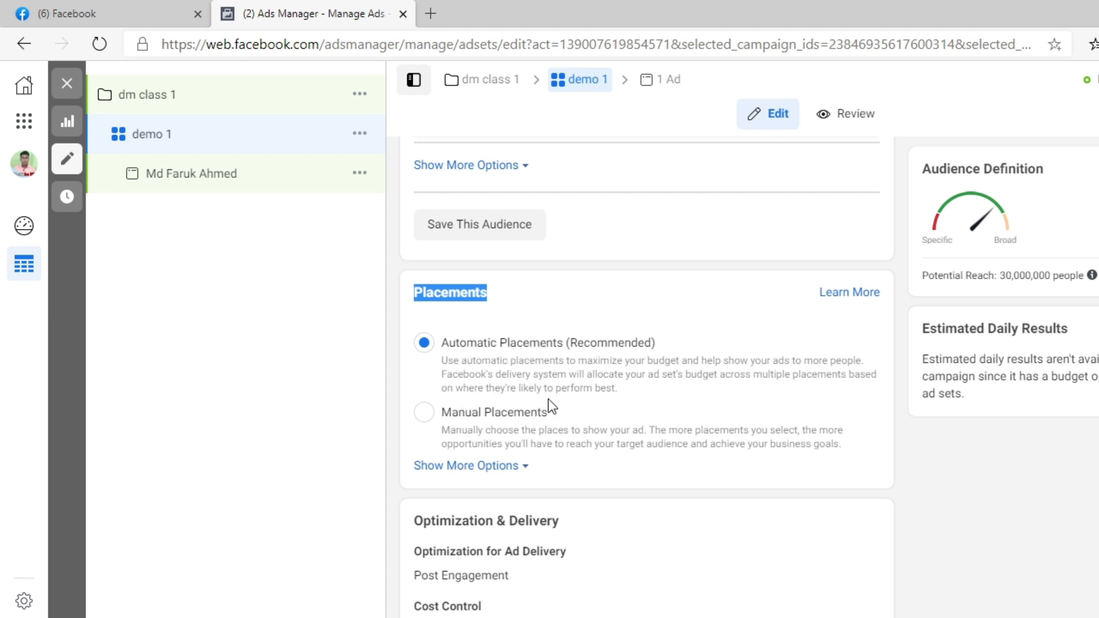
pyautogui.click(554, 324)
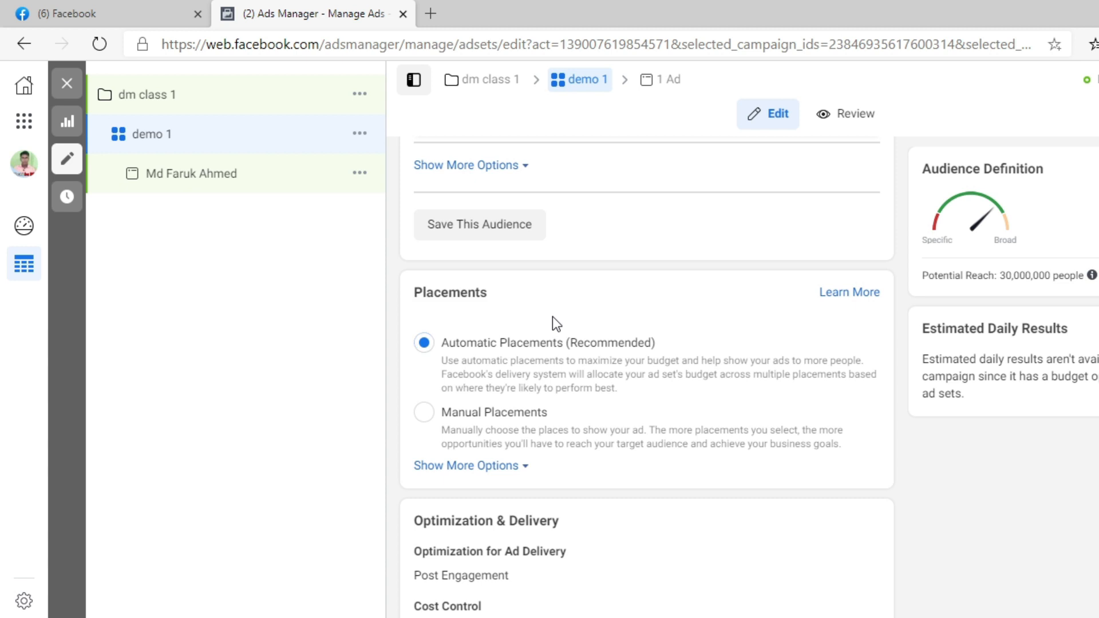
pyautogui.click(422, 414)
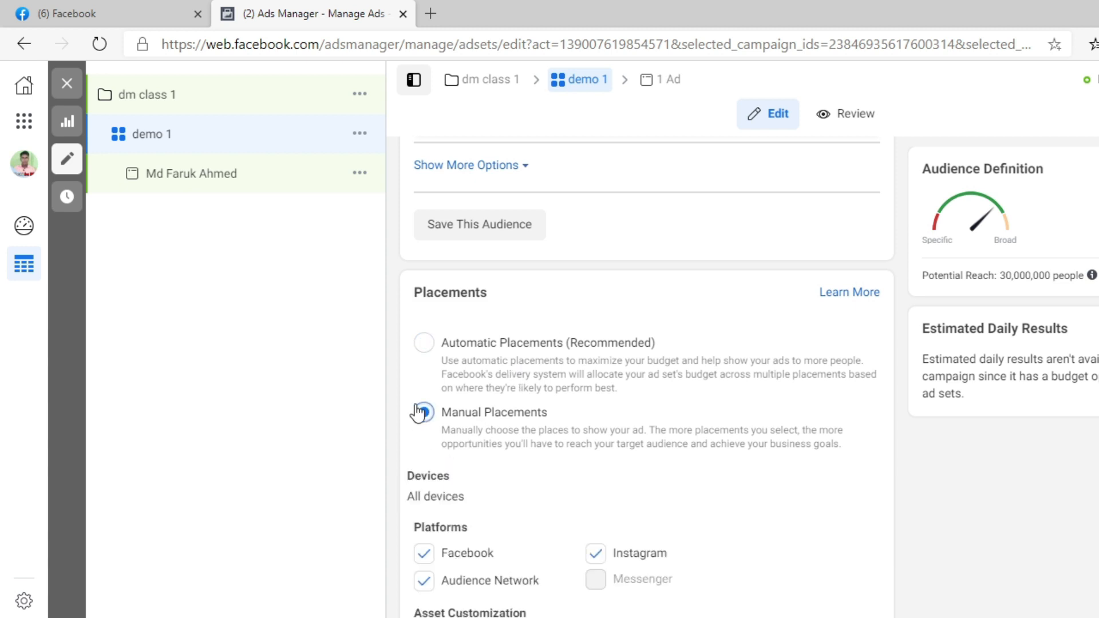
pyautogui.click(423, 343)
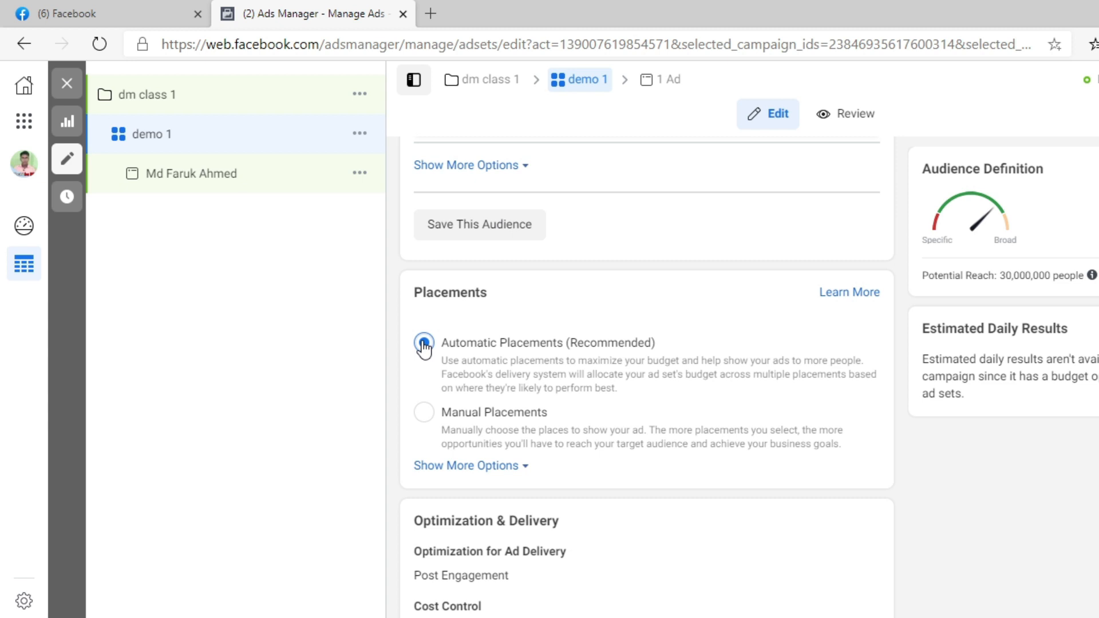
pyautogui.click(423, 421)
pyautogui.scroll(-3, 475, 401)
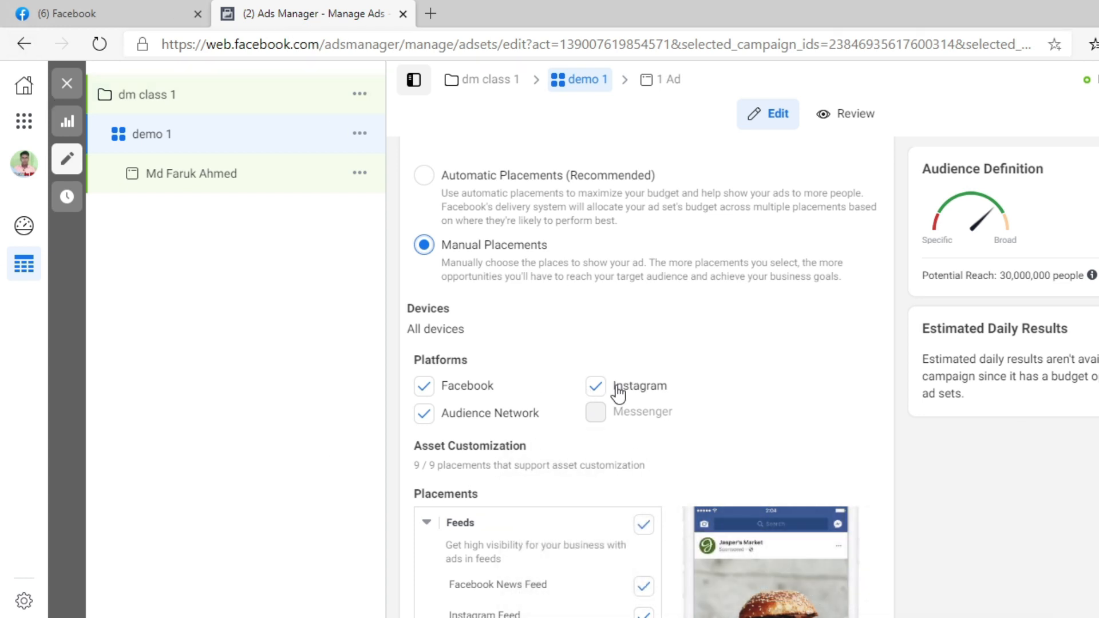
# Exclude the Instagram platform from the placements and restore it by selecting all placements that support asset customization.
pyautogui.click(598, 387)
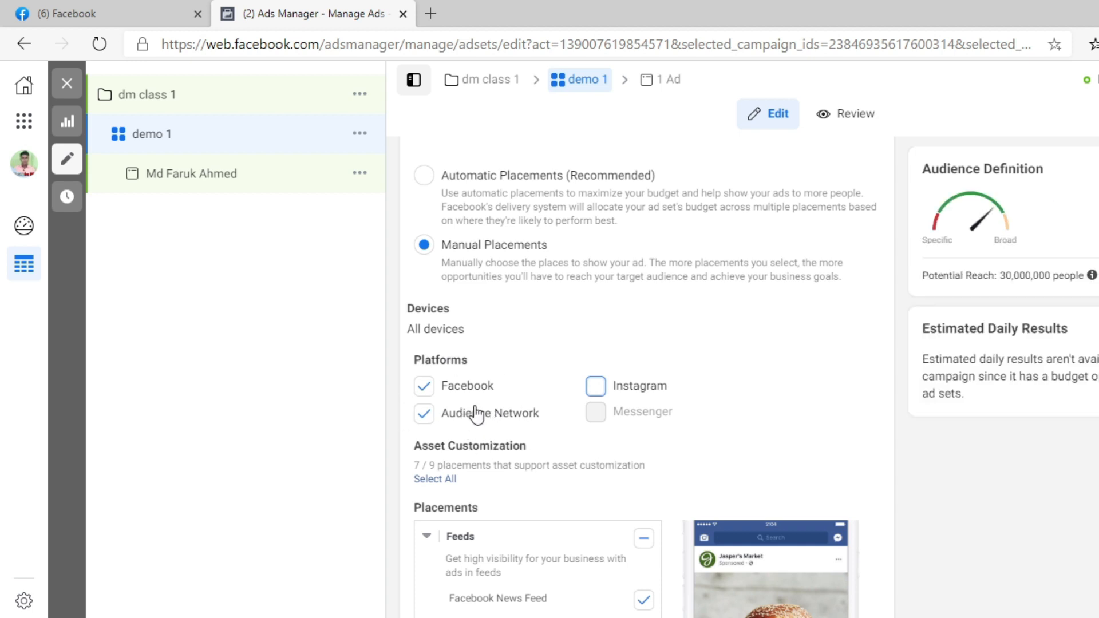
pyautogui.click(453, 480)
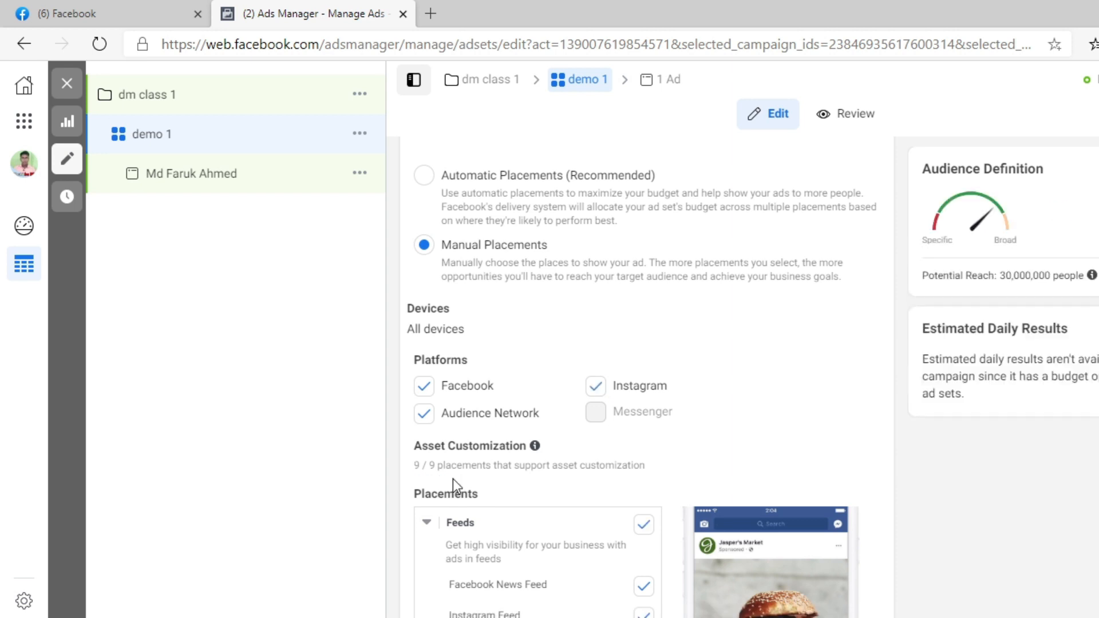
# Exclude Instagram Explore and the In-Stream group from the manual placements, and review the remaining placement groups.
pyautogui.scroll(-3, 452, 479)
pyautogui.scroll(-2, 458, 475)
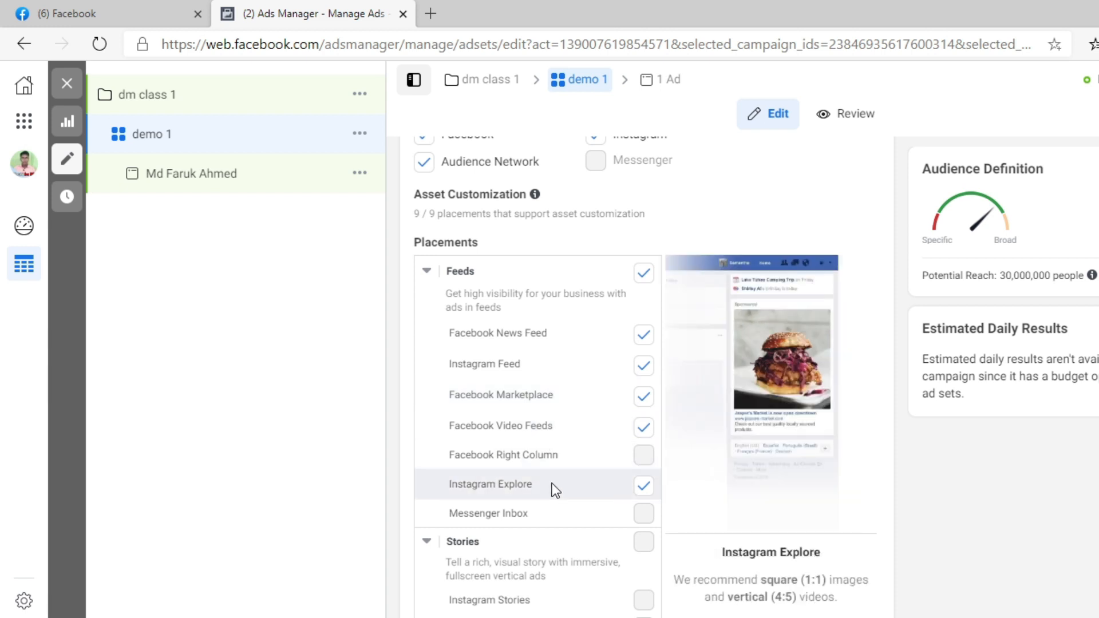
pyautogui.scroll(-1, 600, 485)
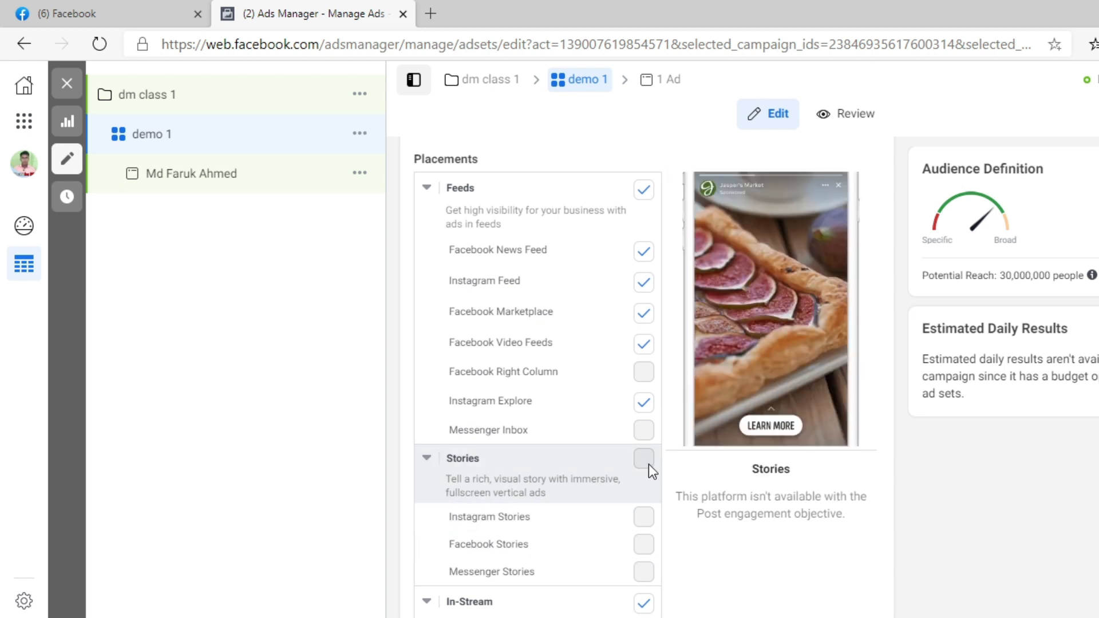
pyautogui.click(643, 404)
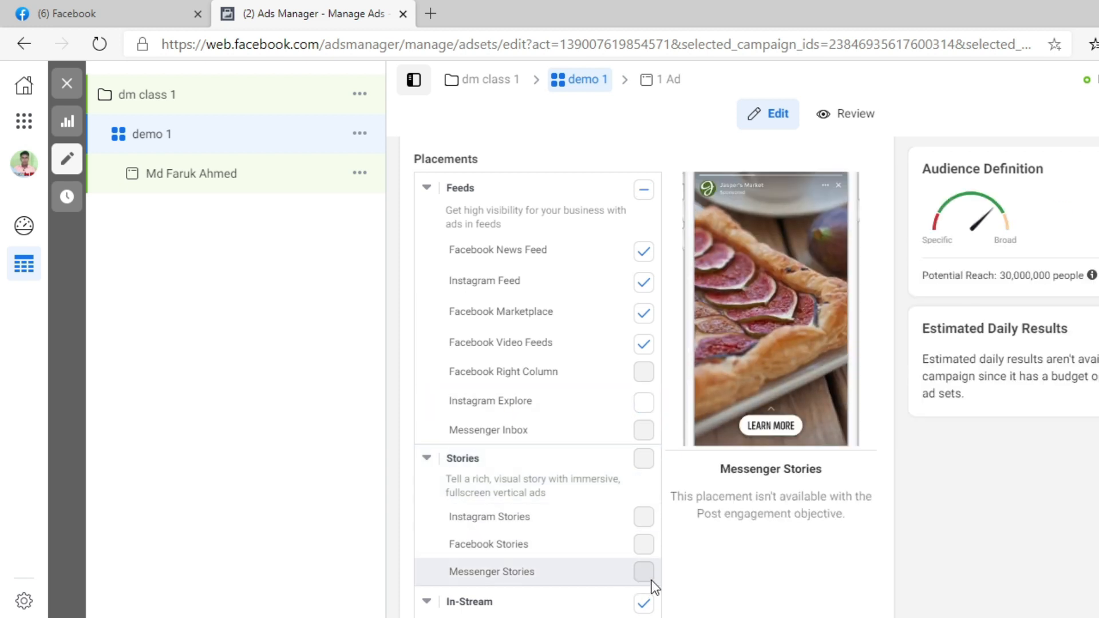
pyautogui.scroll(-3, 641, 557)
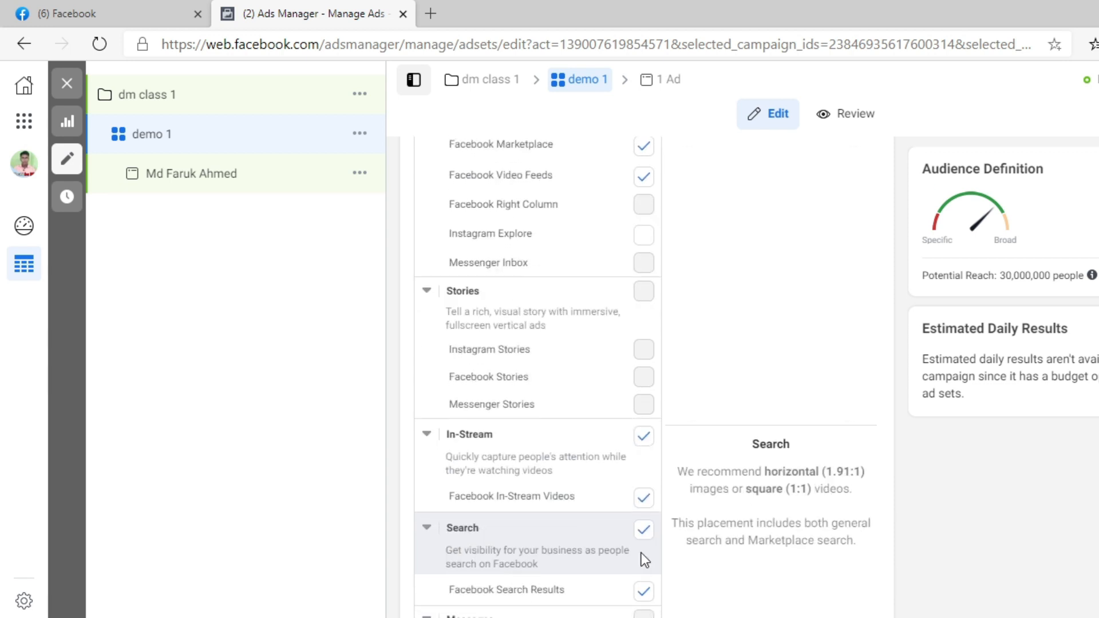
pyautogui.click(643, 440)
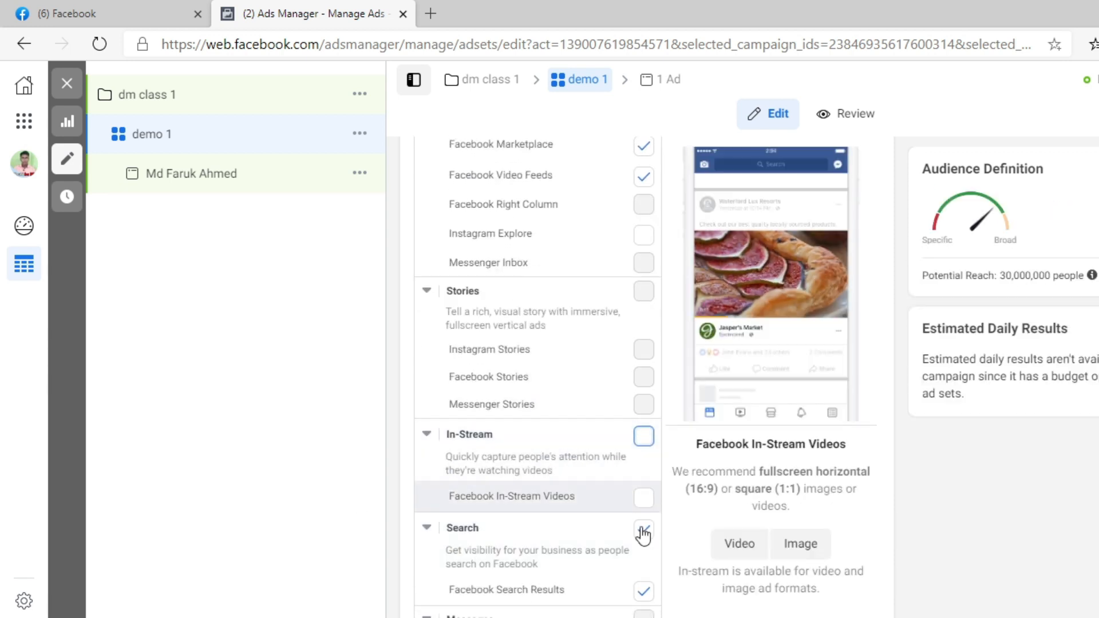
pyautogui.scroll(-5, 584, 595)
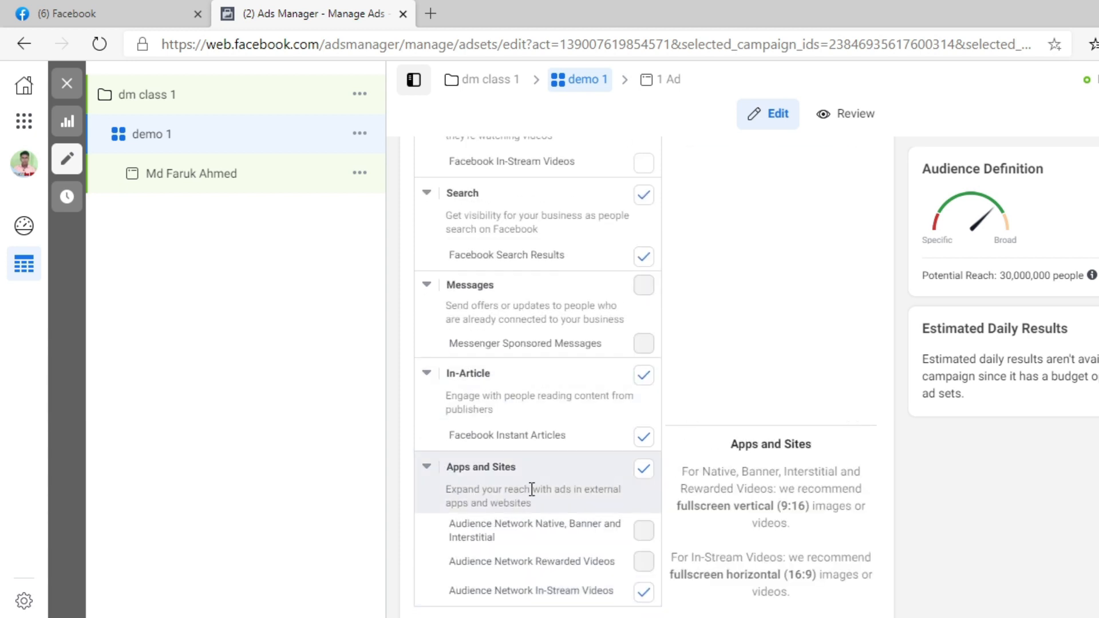
# Try excluding Facebook News Feed from the Feeds placements and include it again.
pyautogui.scroll(4, 528, 421)
pyautogui.scroll(7, 529, 429)
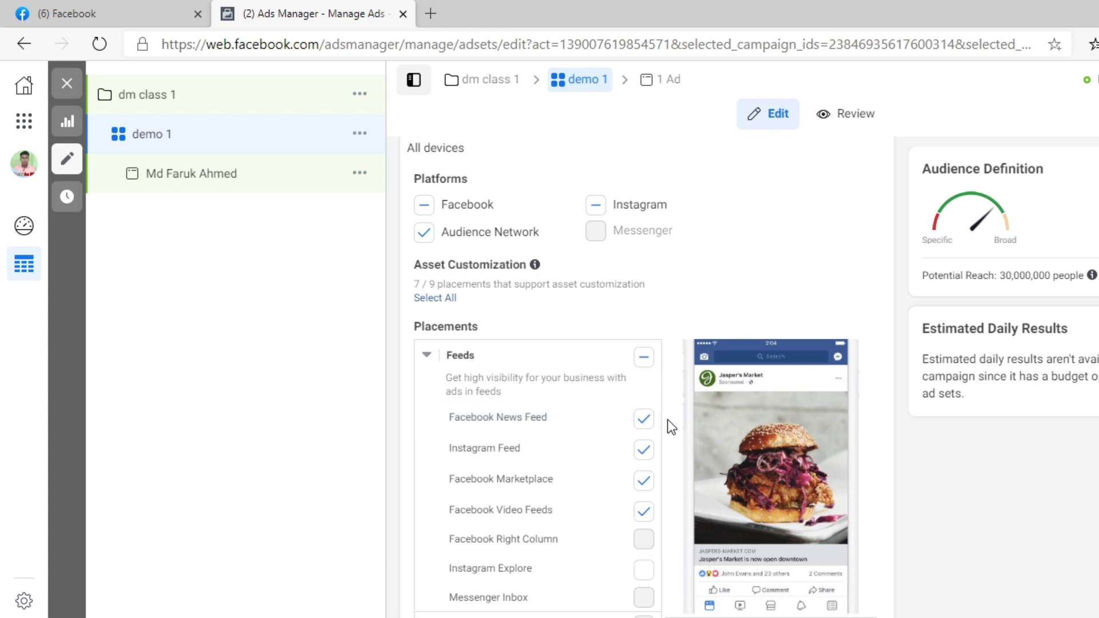
pyautogui.click(644, 420)
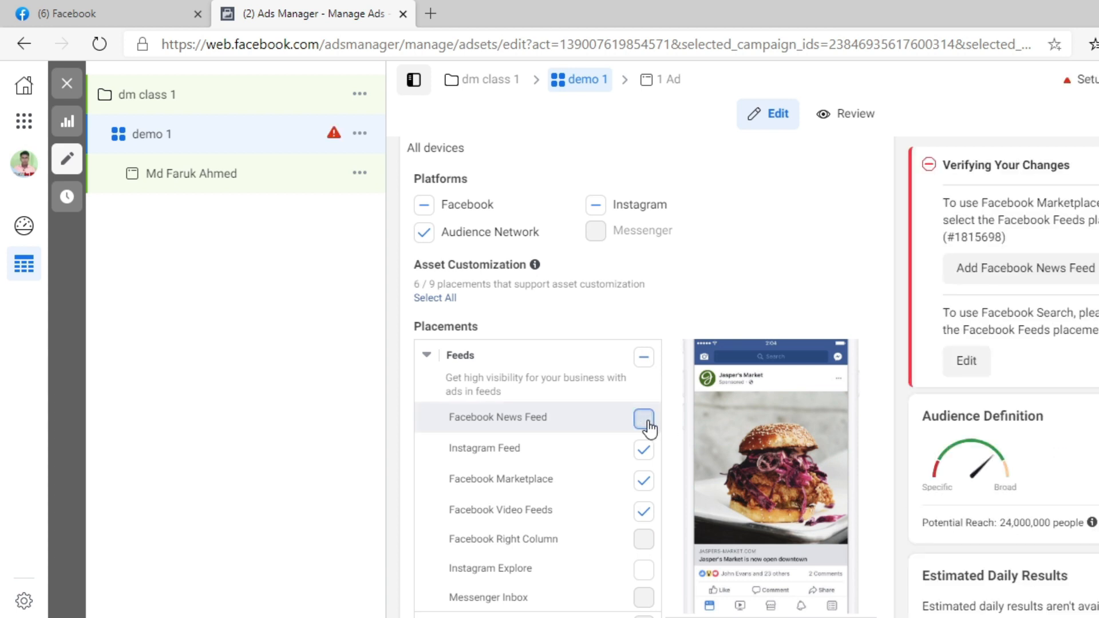
pyautogui.click(645, 422)
# Examine the ad set's Optimization & Delivery section, including Optimization for Ad Delivery and Cost Control.
pyautogui.scroll(-15, 542, 528)
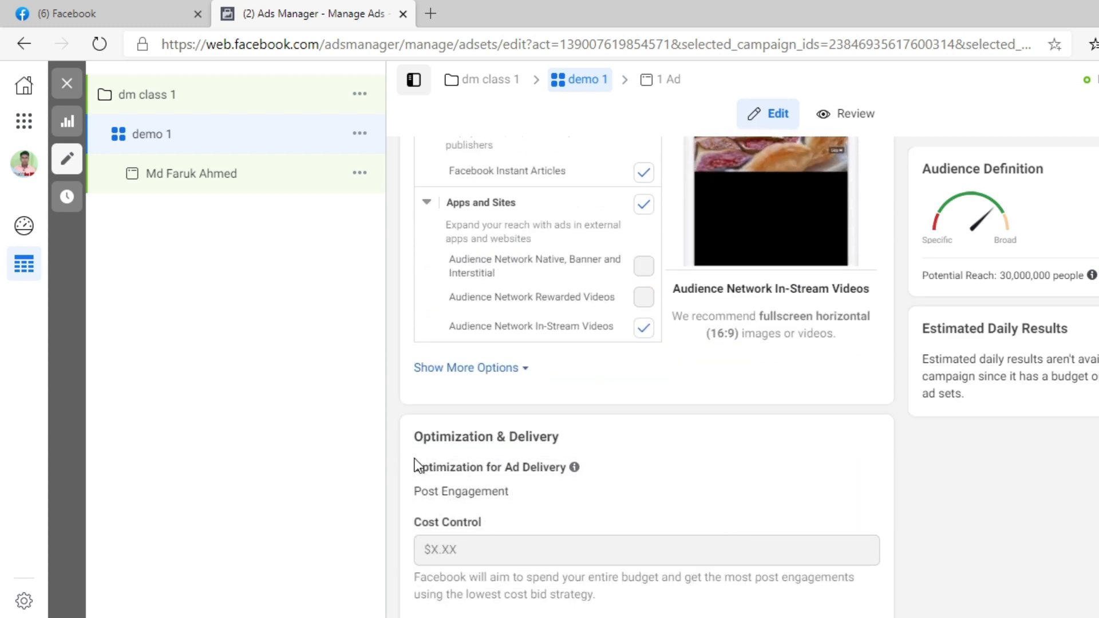
pyautogui.moveTo(413, 481); pyautogui.dragTo(541, 468)
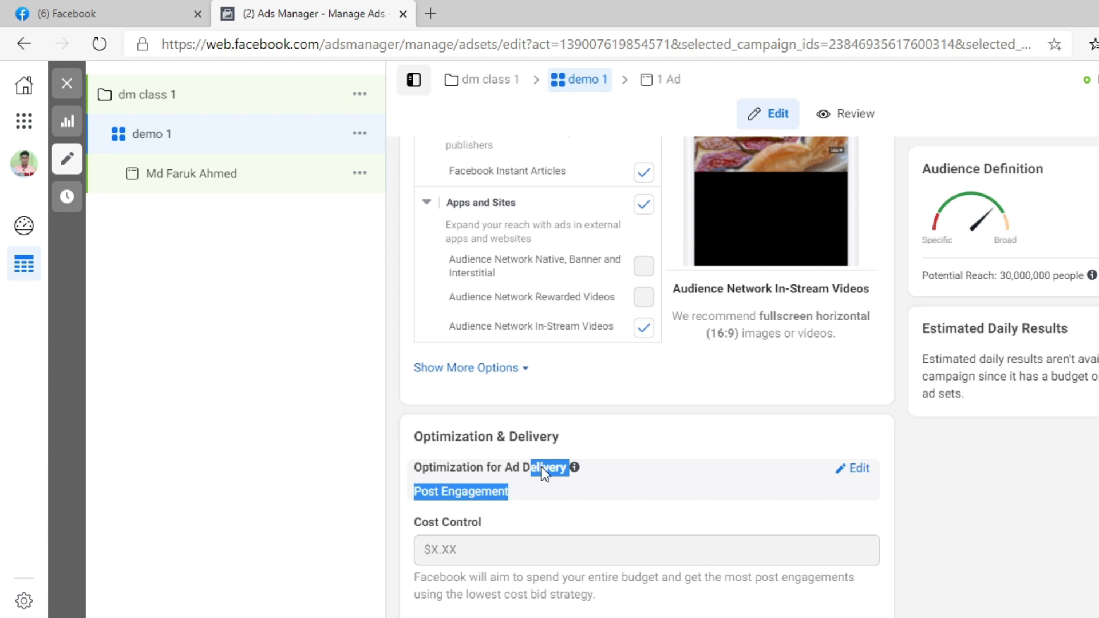
pyautogui.click(663, 485)
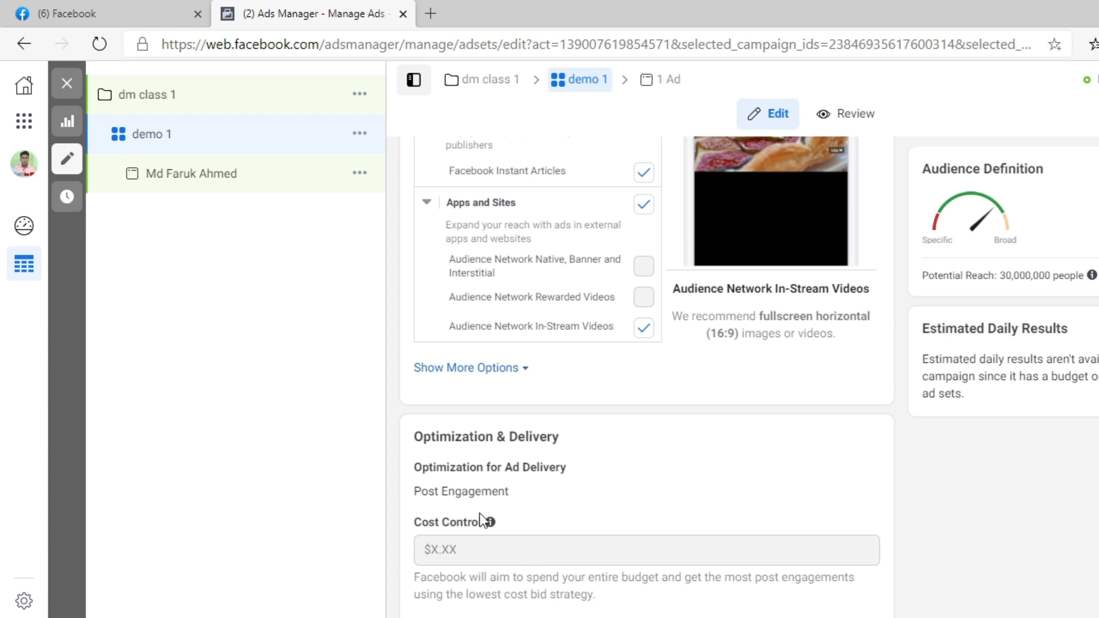
pyautogui.moveTo(488, 522)
pyautogui.scroll(-1, 646, 375)
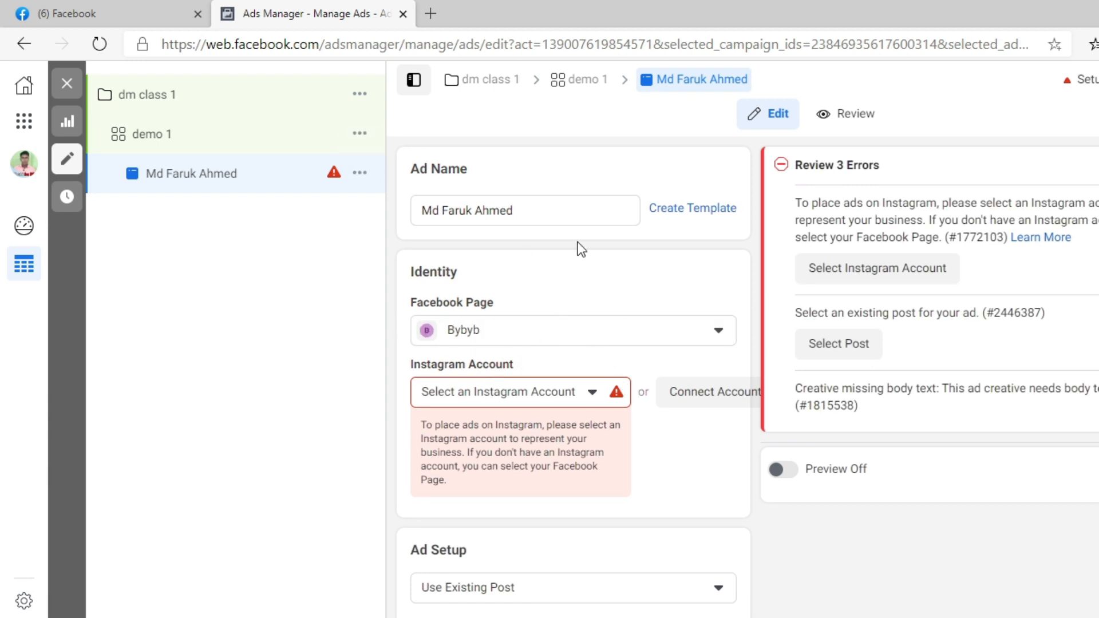
# Look through the available Facebook Pages for the ad's identity and choose Faruk DreamShot.
pyautogui.click(482, 328)
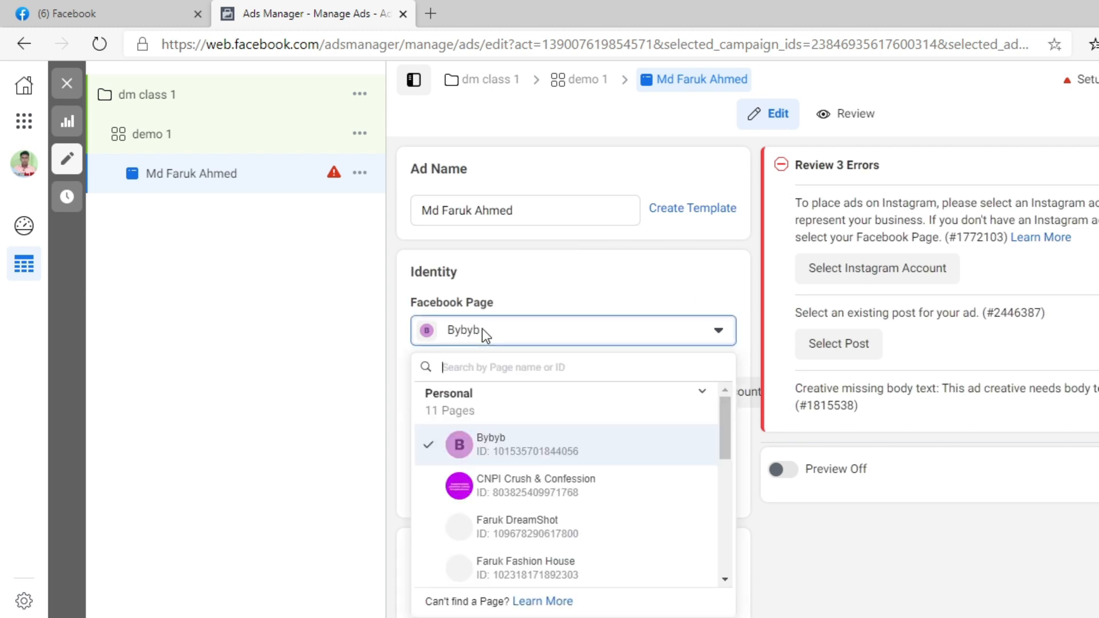
pyautogui.scroll(-2, 633, 486)
pyautogui.scroll(-4, 549, 503)
pyautogui.scroll(-3, 550, 503)
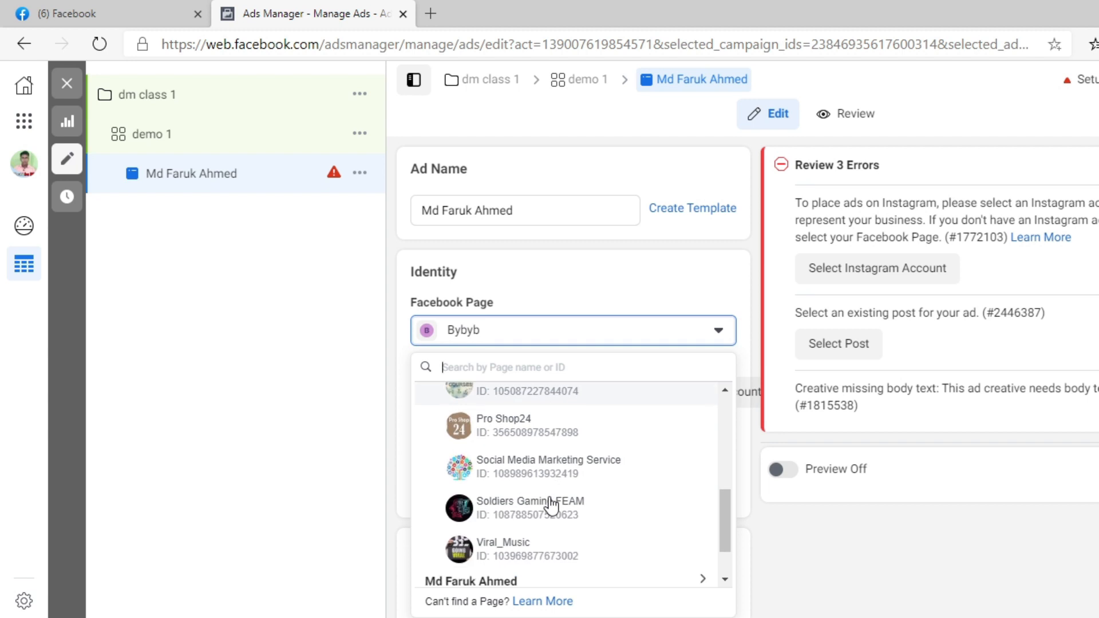
pyautogui.scroll(1, 550, 504)
pyautogui.scroll(6, 549, 503)
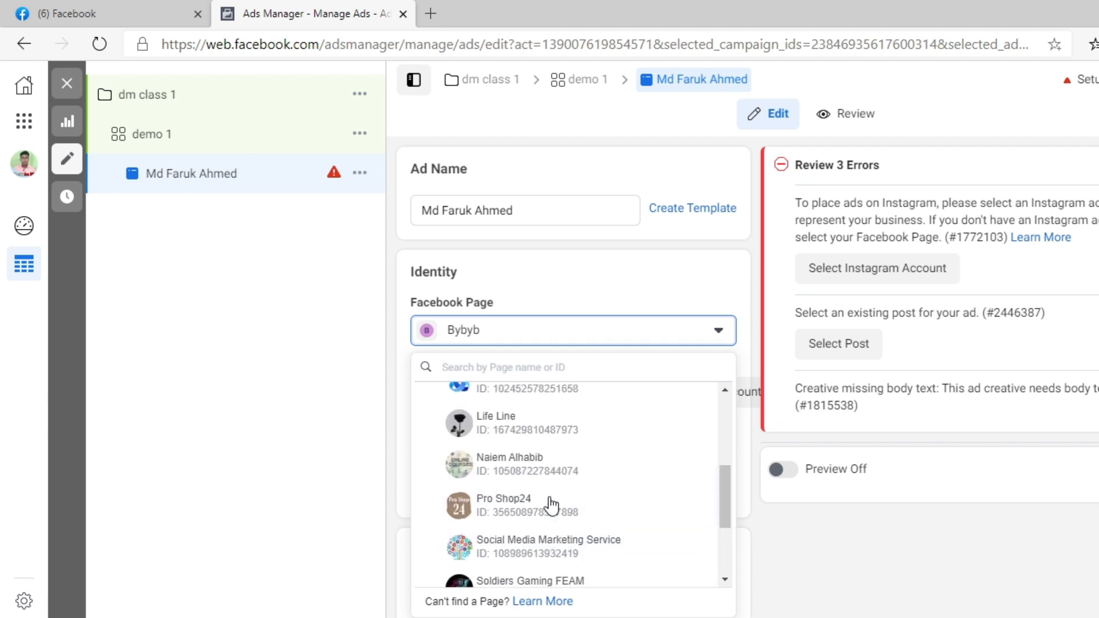
pyautogui.scroll(1, 538, 509)
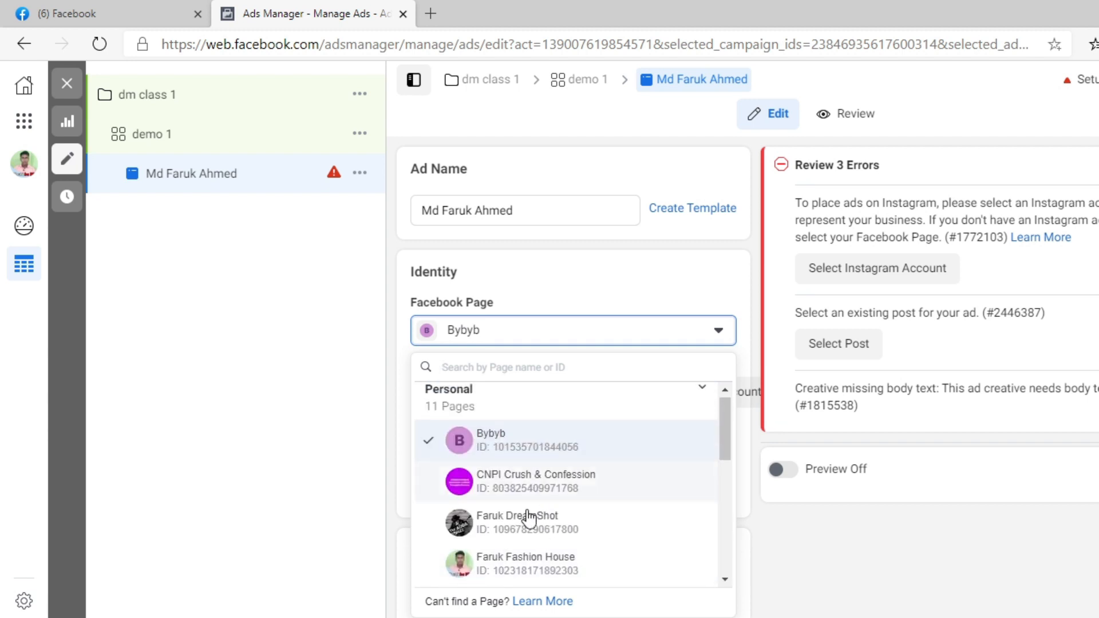
pyautogui.click(502, 522)
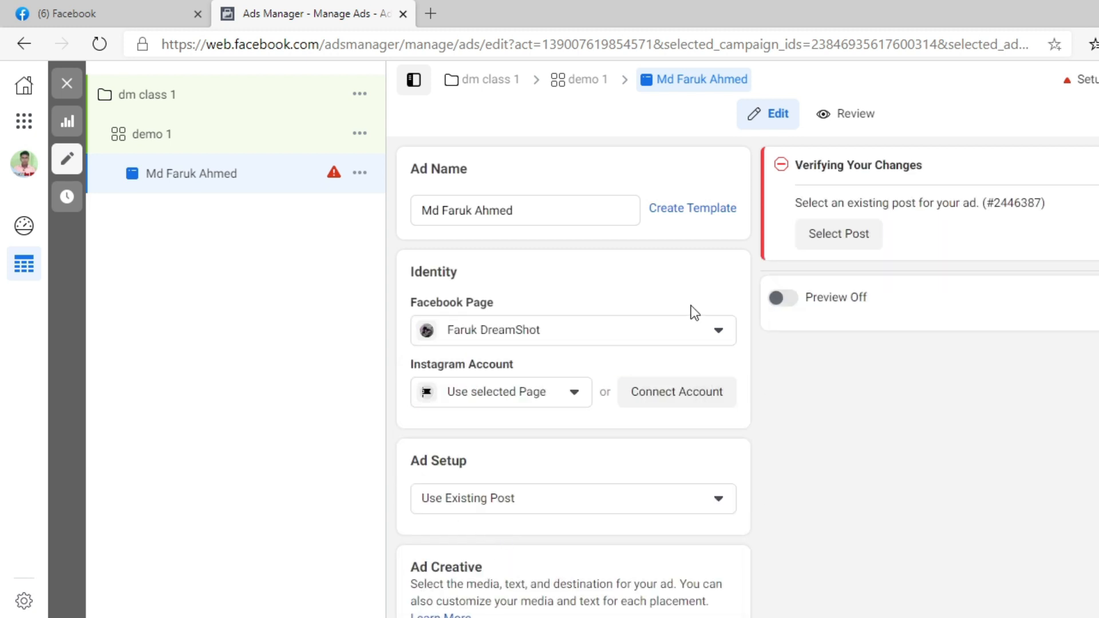
# Check which Instagram account options are available for the ad's identity and leave the list without choosing another account.
pyautogui.click(554, 393)
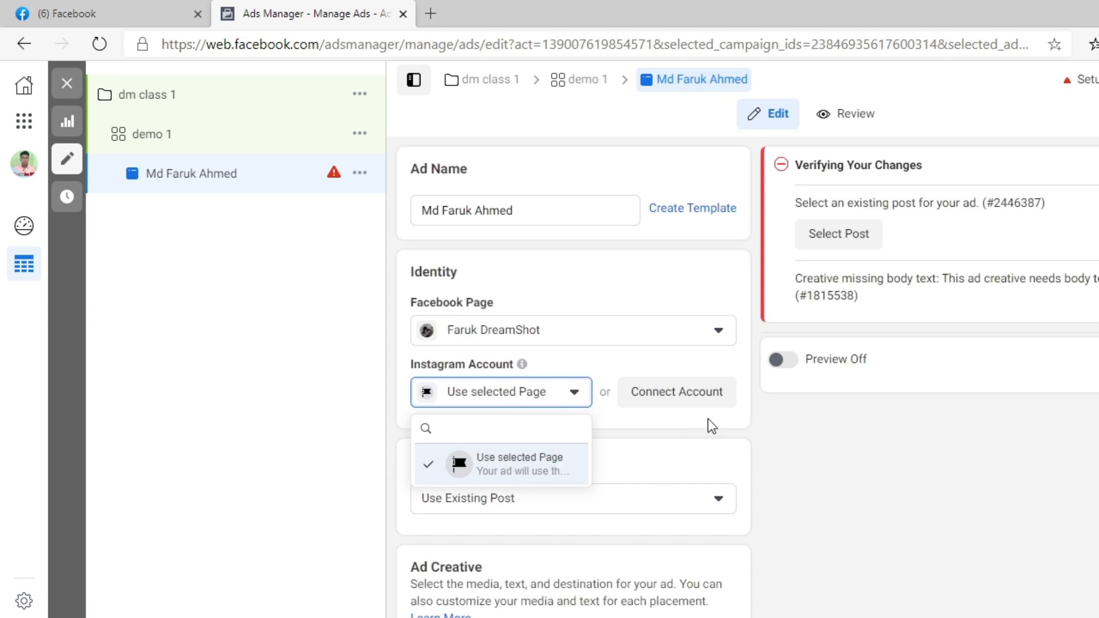
pyautogui.click(602, 422)
pyautogui.moveTo(517, 362)
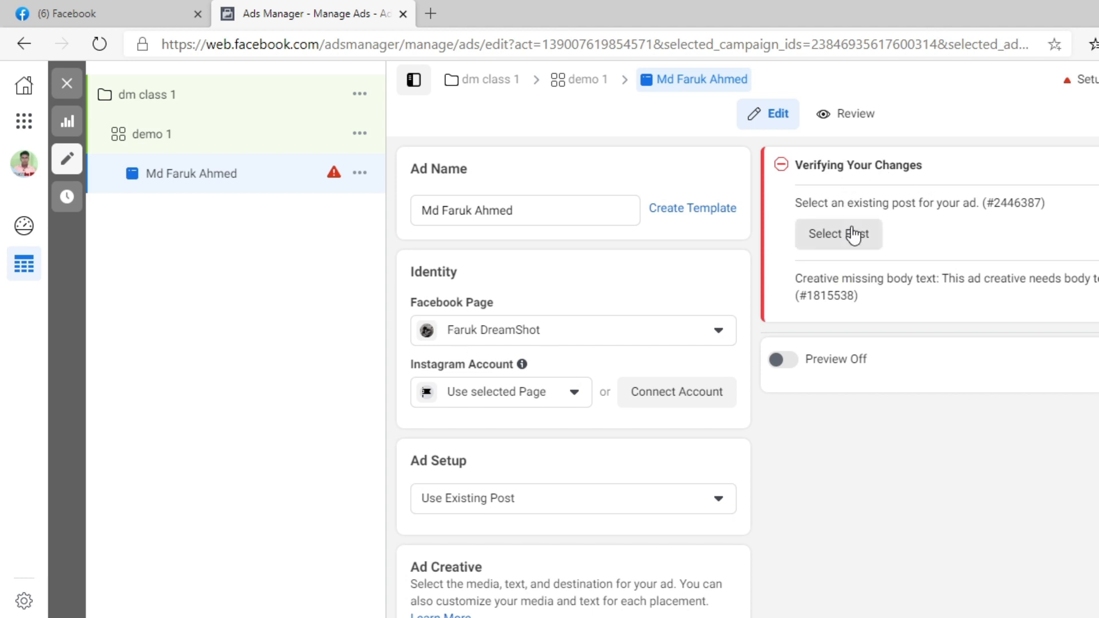
pyautogui.scroll(-3, 629, 432)
pyautogui.scroll(3, 607, 424)
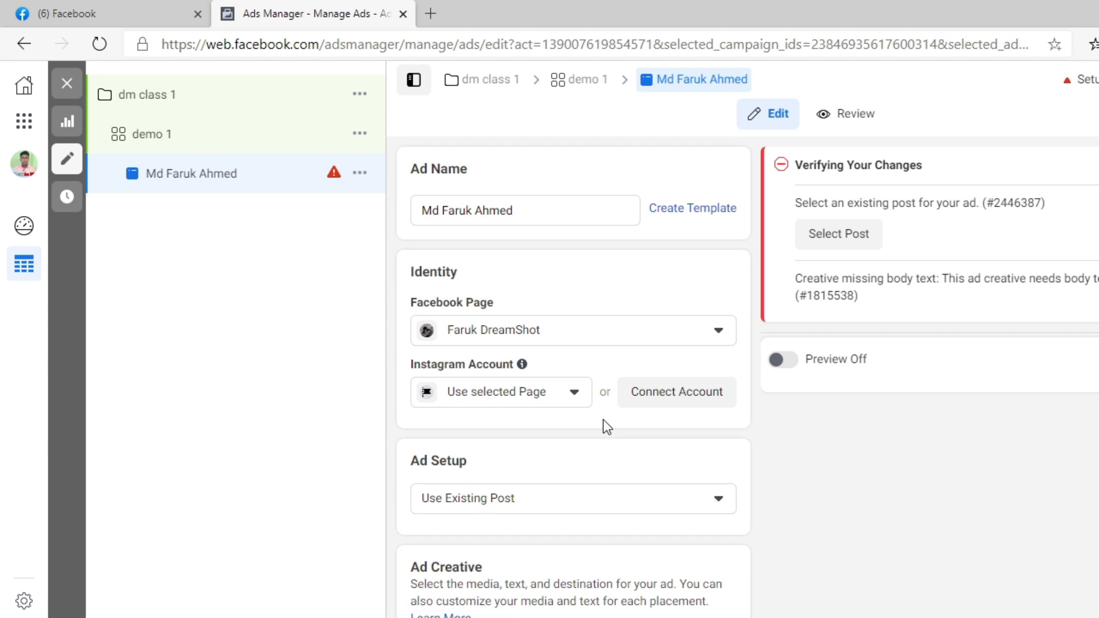
# Browse the Page's existing posts and choose "ClipClaps auto earning tricks | how to earn money online | Best Online Earning App 2020" for the ad.
pyautogui.scroll(-3, 474, 445)
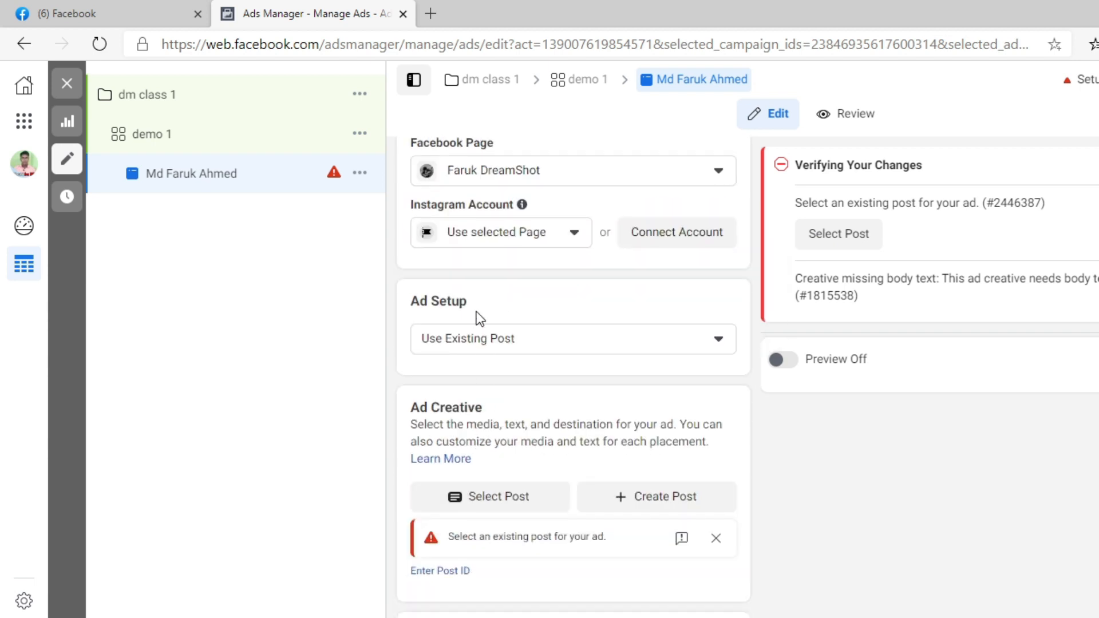
pyautogui.click(507, 502)
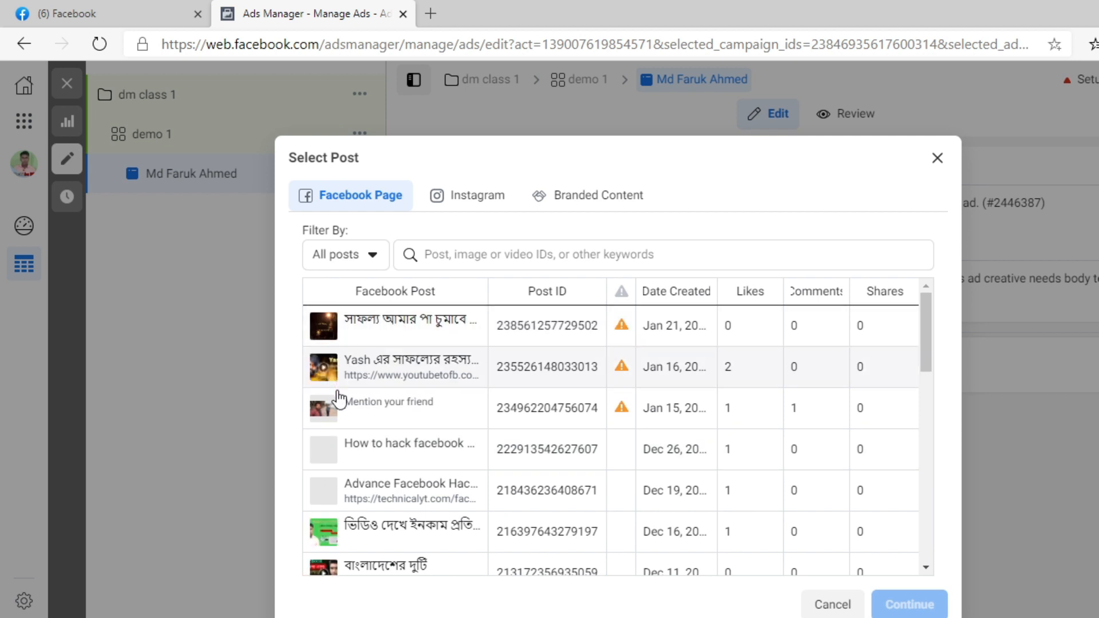
pyautogui.scroll(-3, 342, 409)
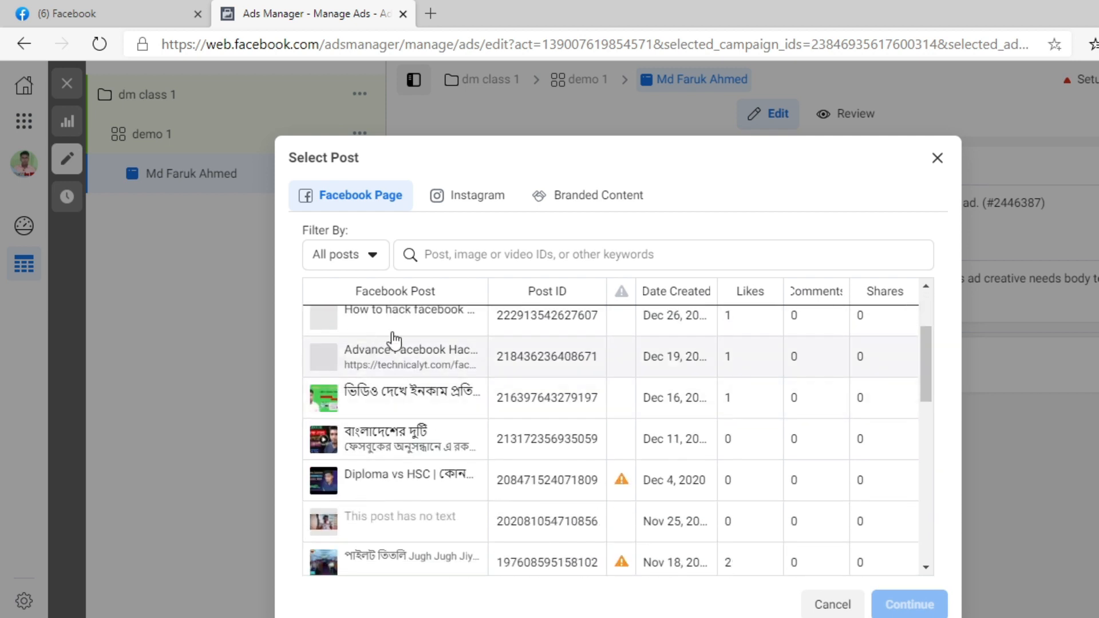
pyautogui.scroll(-1, 440, 421)
pyautogui.scroll(-5, 441, 423)
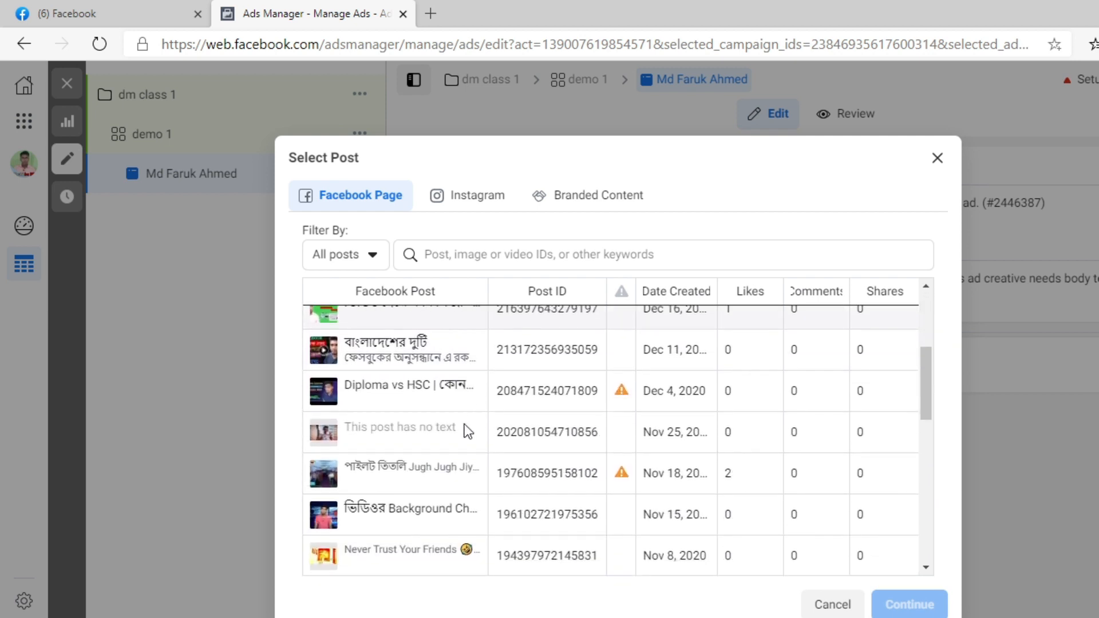
pyautogui.scroll(5, 449, 438)
pyautogui.scroll(-4, 441, 439)
pyautogui.scroll(-3, 441, 438)
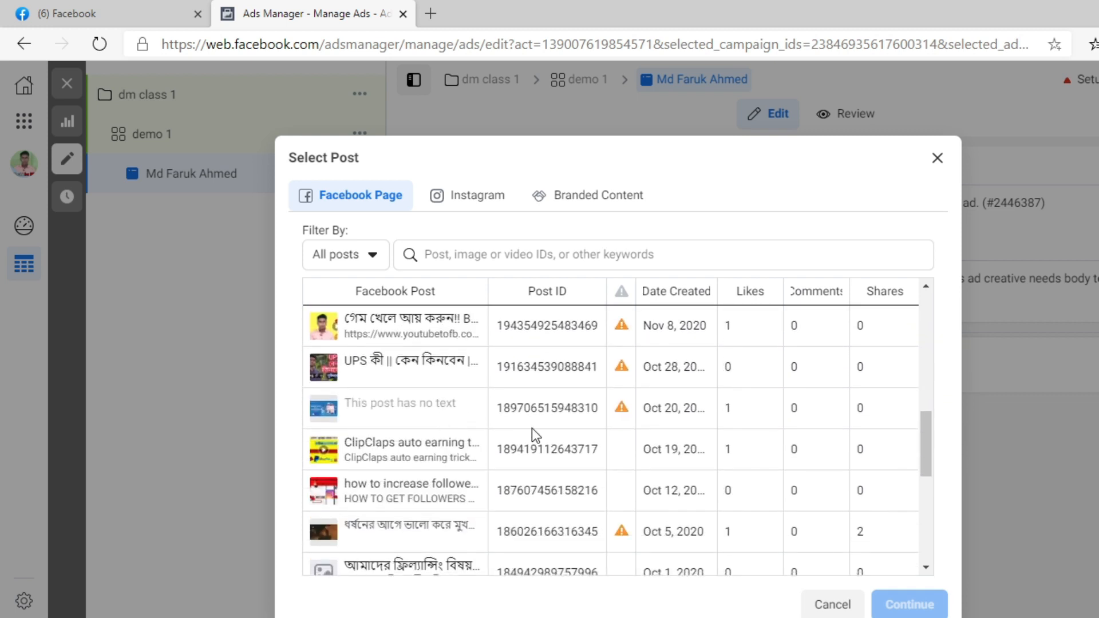
pyautogui.click(566, 467)
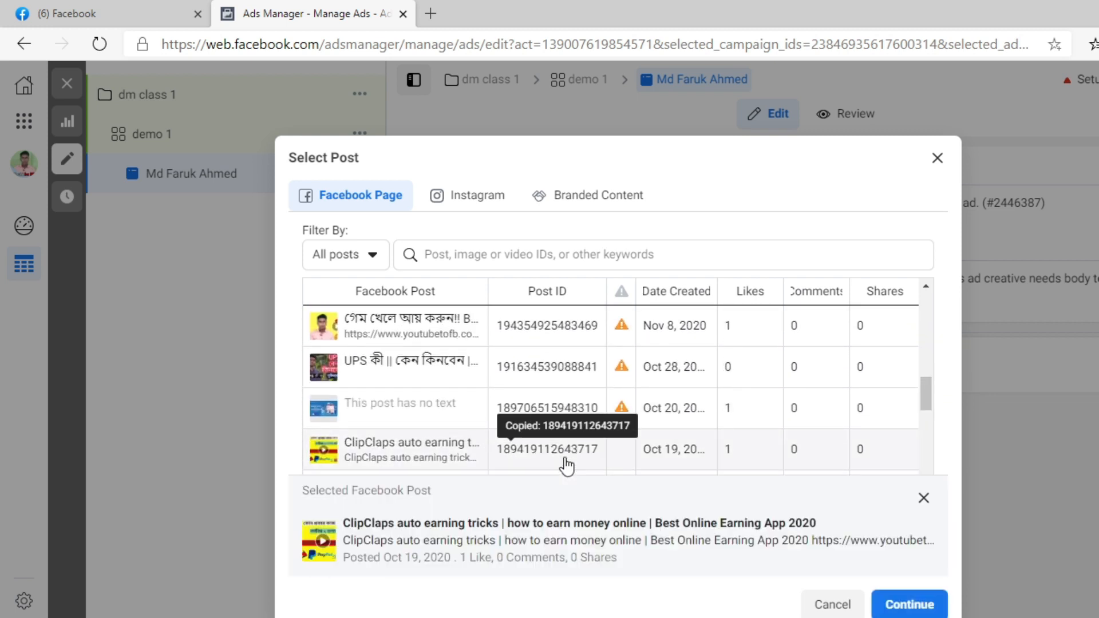
pyautogui.click(910, 605)
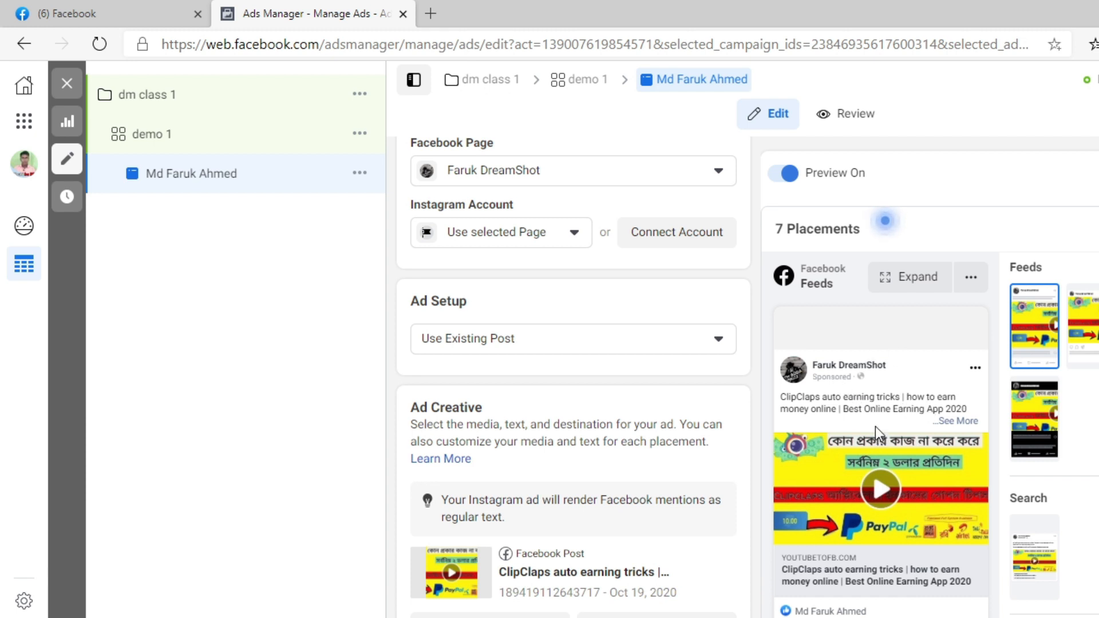
# Review the placement previews and the rest of the ad settings, and begin writing a new Page post from the ad creative.
pyautogui.scroll(-2, 1057, 480)
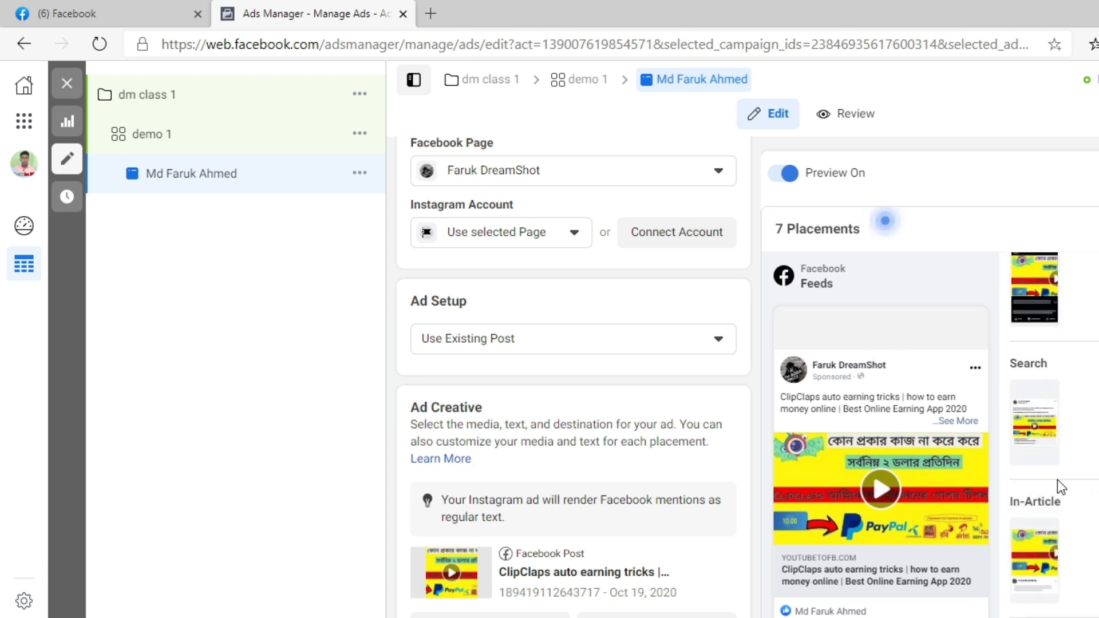
pyautogui.scroll(-5, 1031, 527)
pyautogui.scroll(-4, 1031, 527)
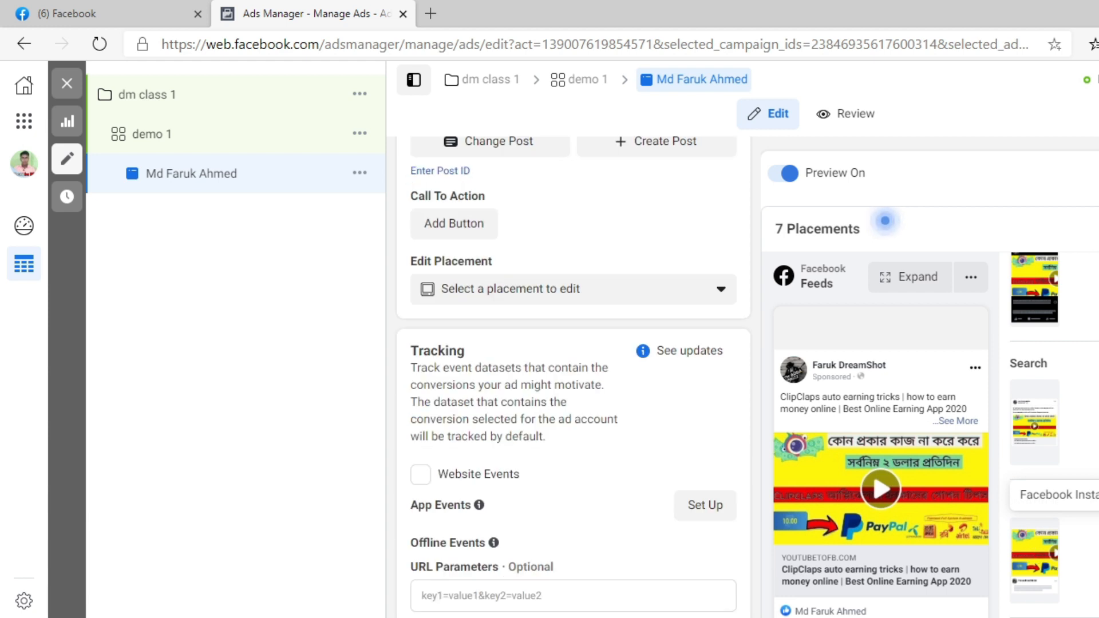
pyautogui.scroll(7, 707, 543)
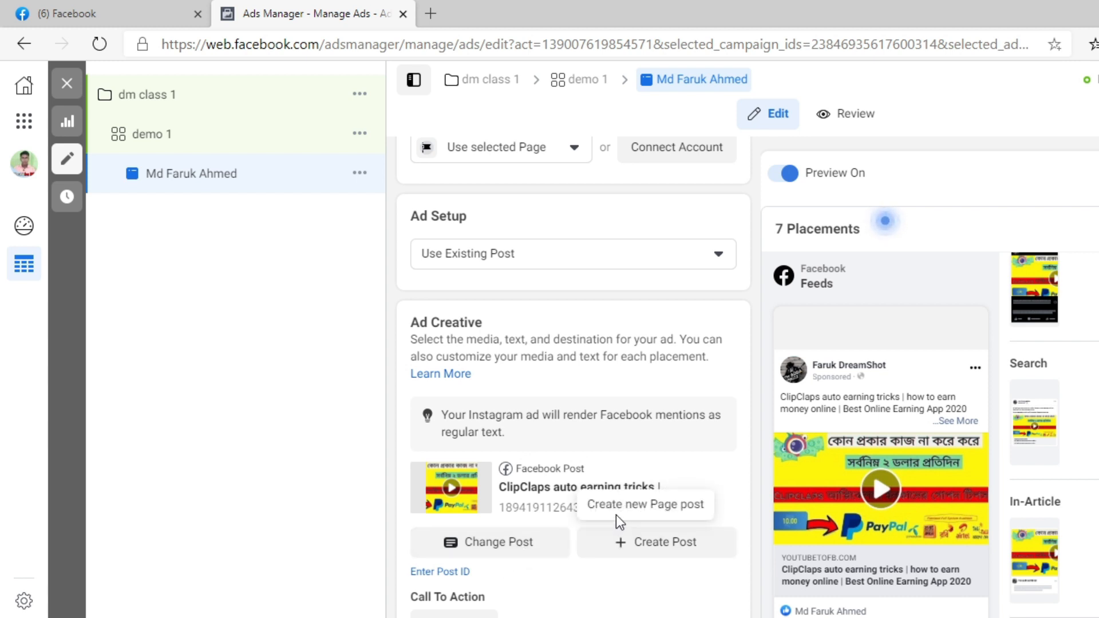
pyautogui.click(623, 545)
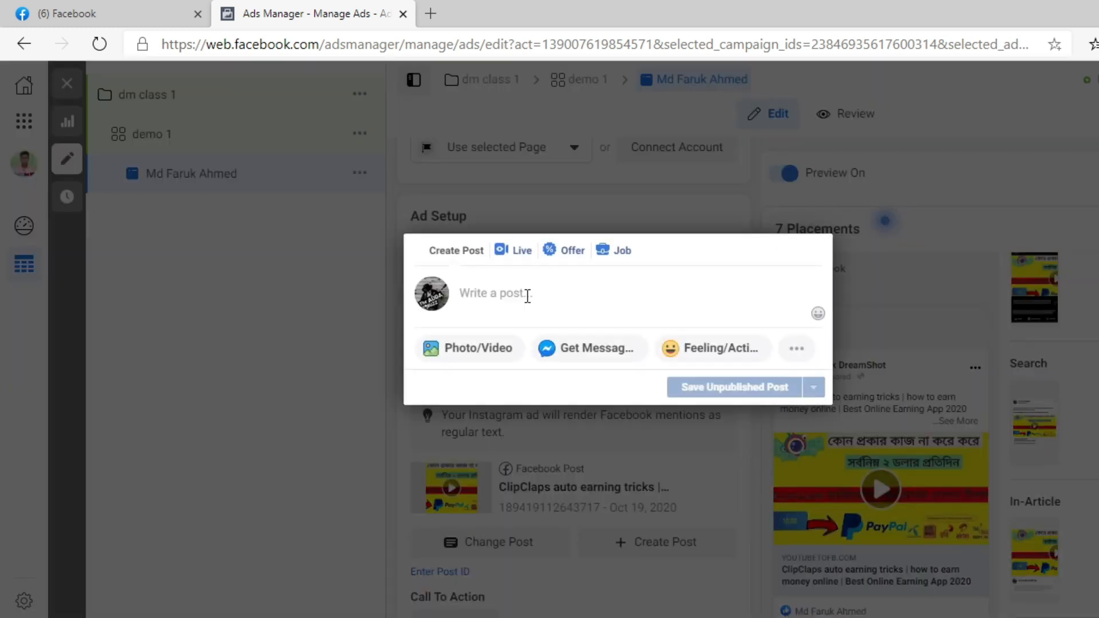
pyautogui.click(527, 295)
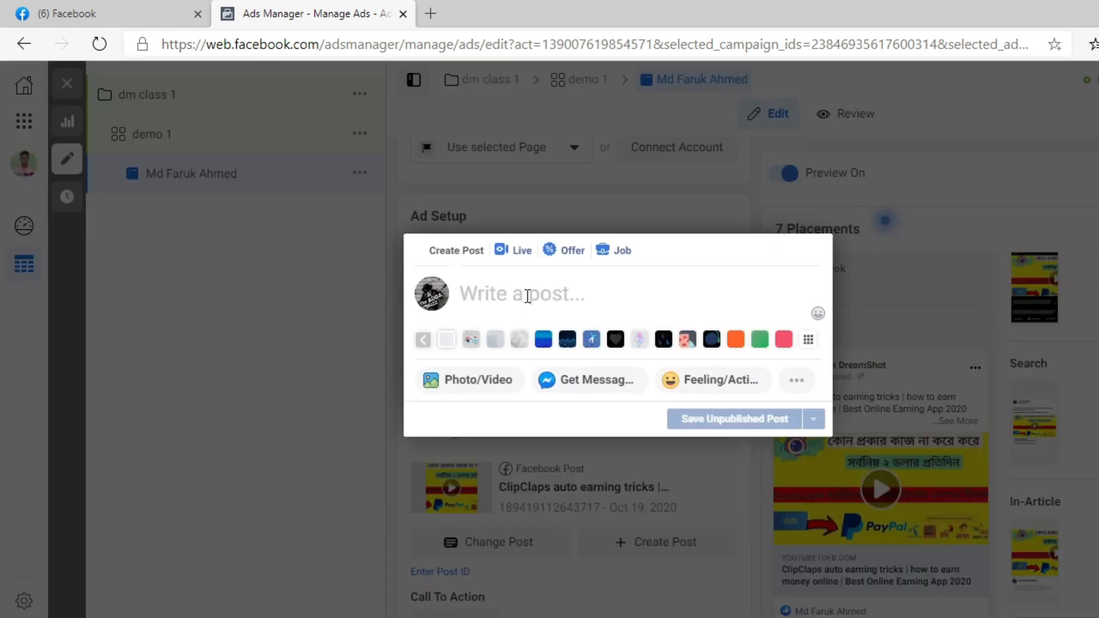
pyautogui.write('hia chcjskd')
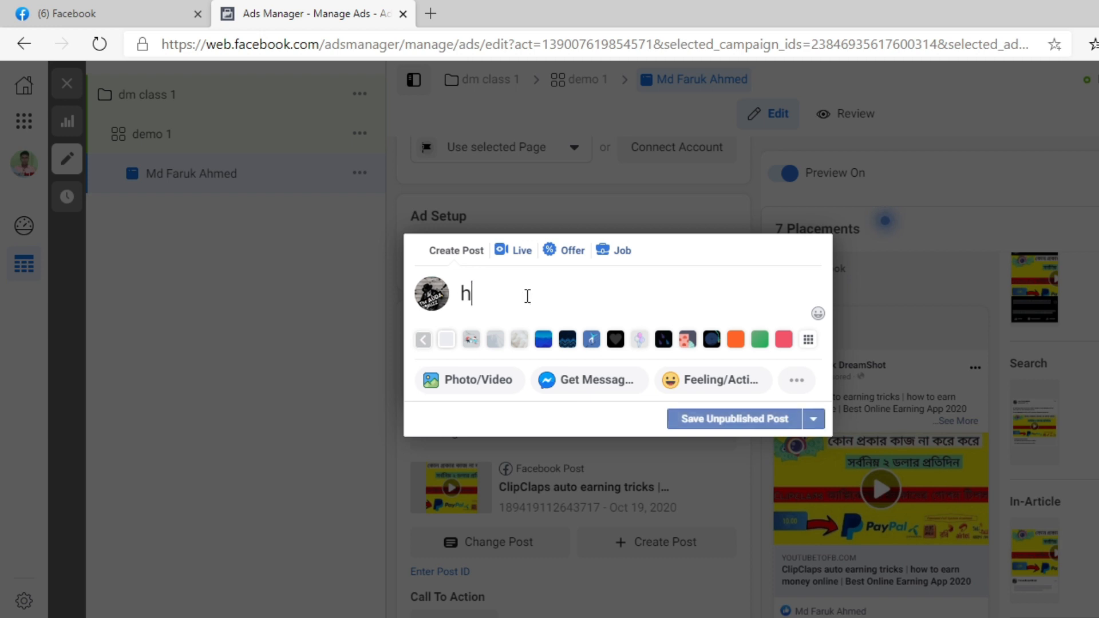
pyautogui.press('BackSpace')
pyautogui.press('BackSpace')
pyautogui.press('BackSpace')
pyautogui.press('BackSpace')
pyautogui.press('BackSpace')
pyautogui.press('BackSpace')
pyautogui.press('BackSpace')
pyautogui.press('BackSpace')
pyautogui.press('BackSpace')
pyautogui.press('BackSpace')
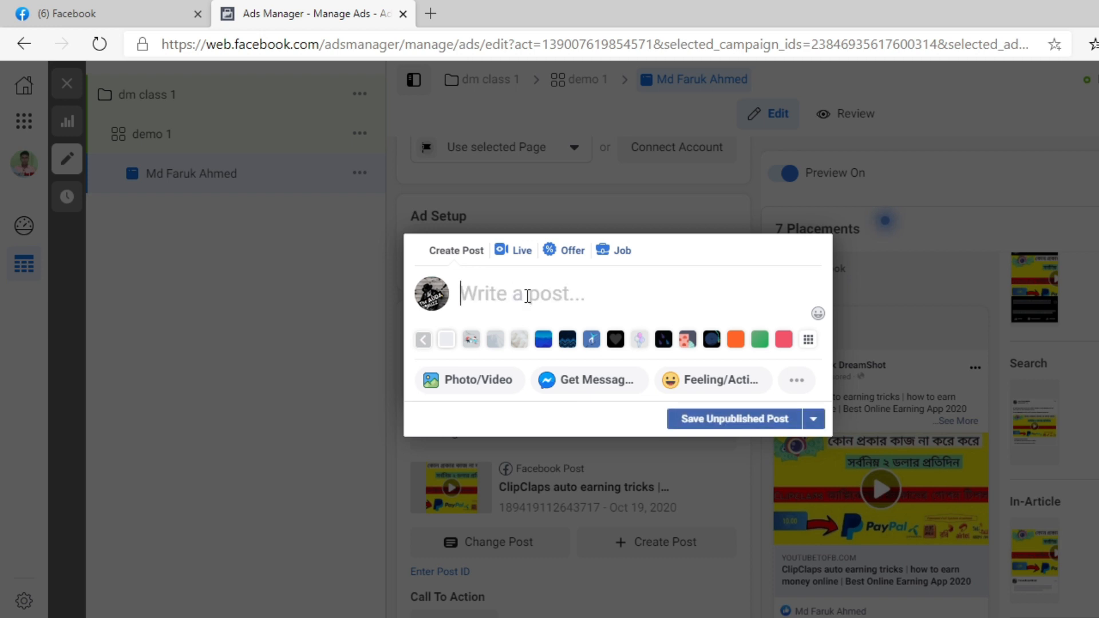
pyautogui.write('hi')
pyautogui.press('BackSpace')
pyautogui.press('BackSpace')
pyautogui.write('tile')
pyautogui.press('Return')
pyautogui.press('BackSpace')
pyautogui.press('BackSpace')
pyautogui.press('BackSpace')
pyautogui.press('BackSpace')
pyautogui.press('BackSpace')
pyautogui.press('BackSpace')
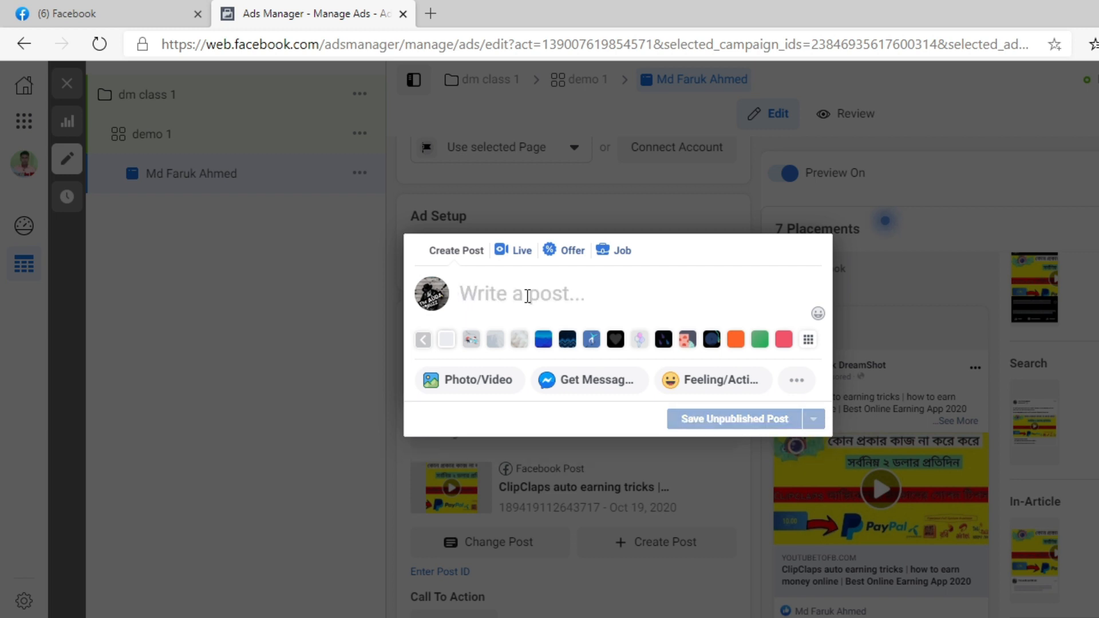
# Write the new post's text as "title", "offer" and "price" on three separate lines.
pyautogui.write('title')
pyautogui.press('Return')
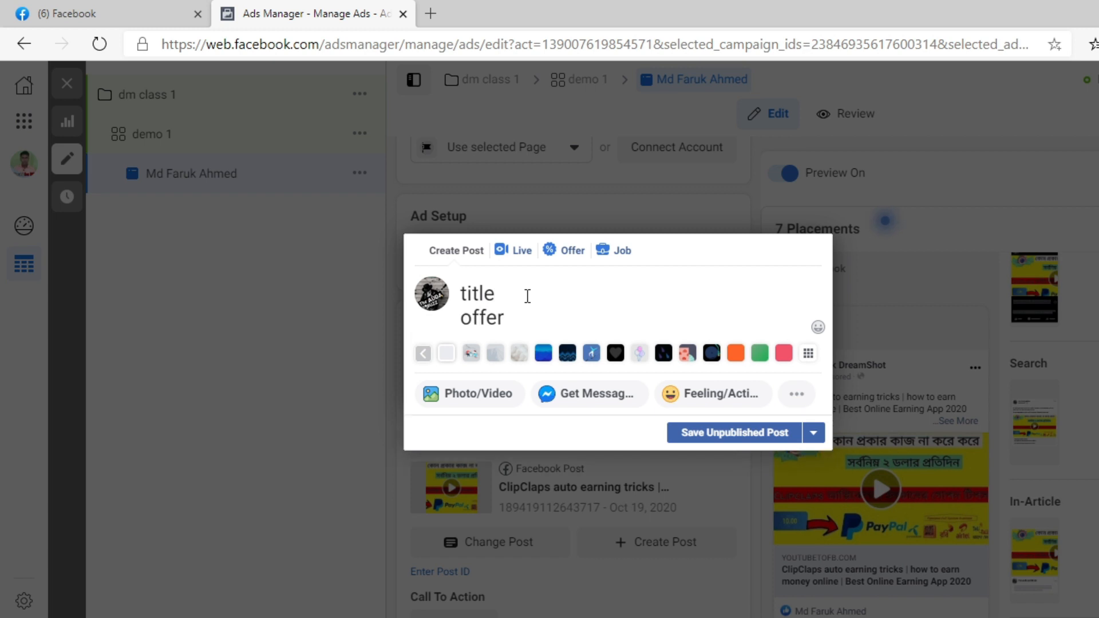
pyautogui.write('offer')
pyautogui.press('Return')
pyautogui.write('price')
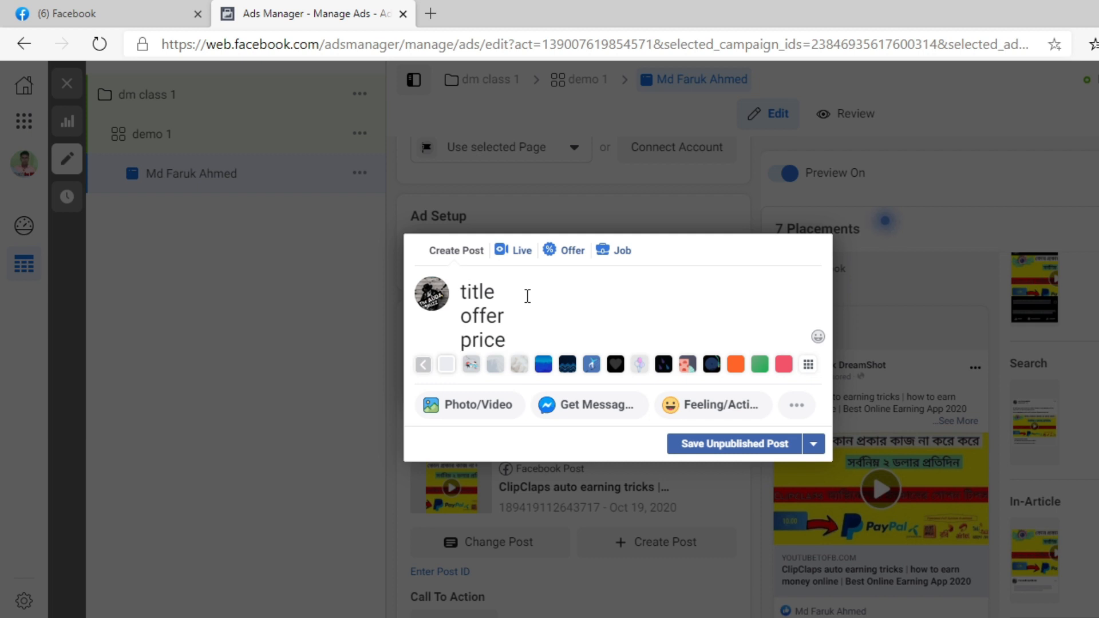
# Upload the image "how to create amazone assiosite account" from the Thumbnail folder to the post and save it as an unpublished post.
pyautogui.click(445, 409)
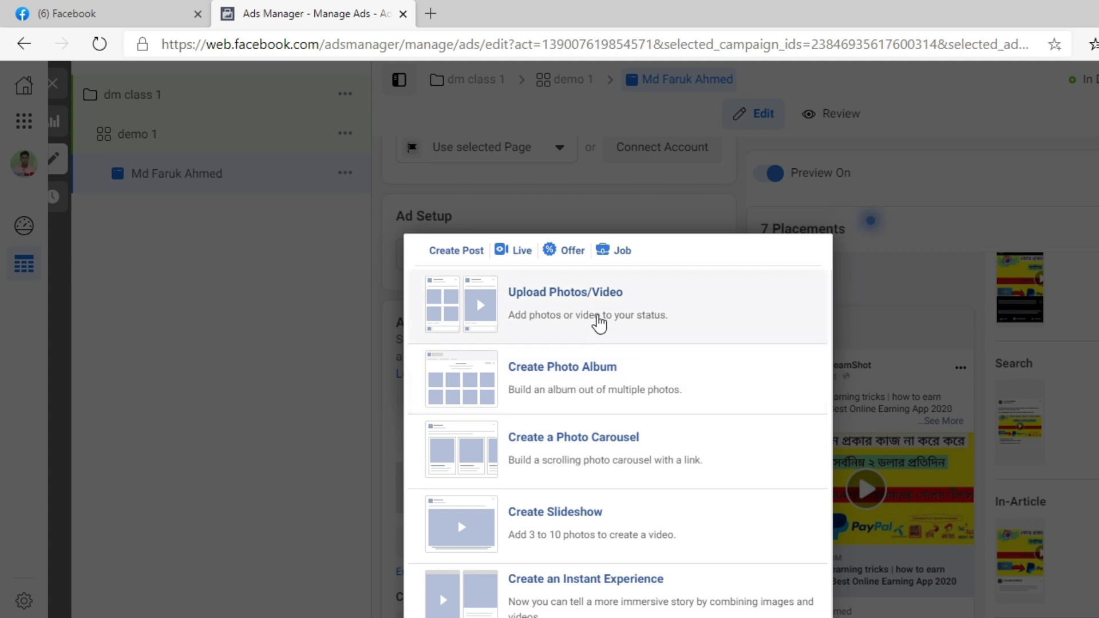
pyautogui.click(599, 319)
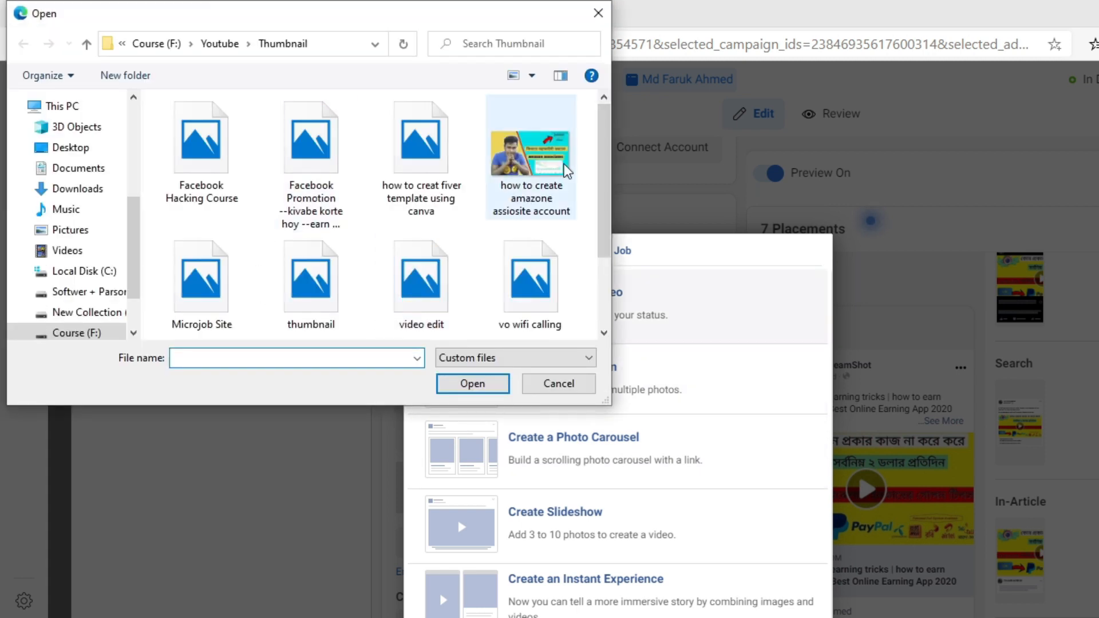
pyautogui.click(577, 206)
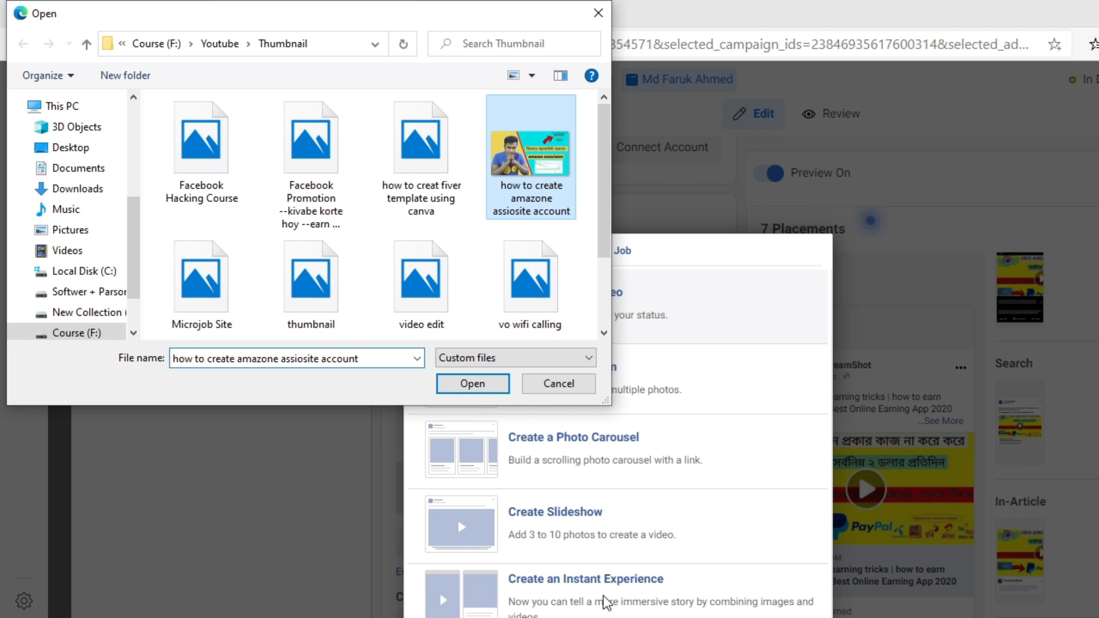
pyautogui.click(478, 389)
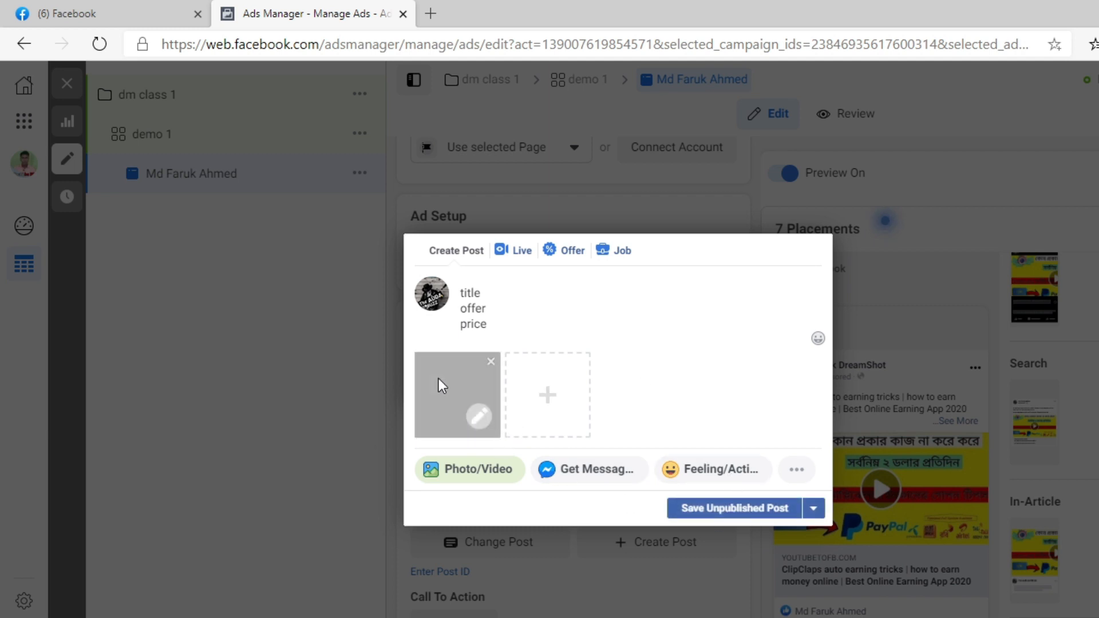
pyautogui.click(708, 519)
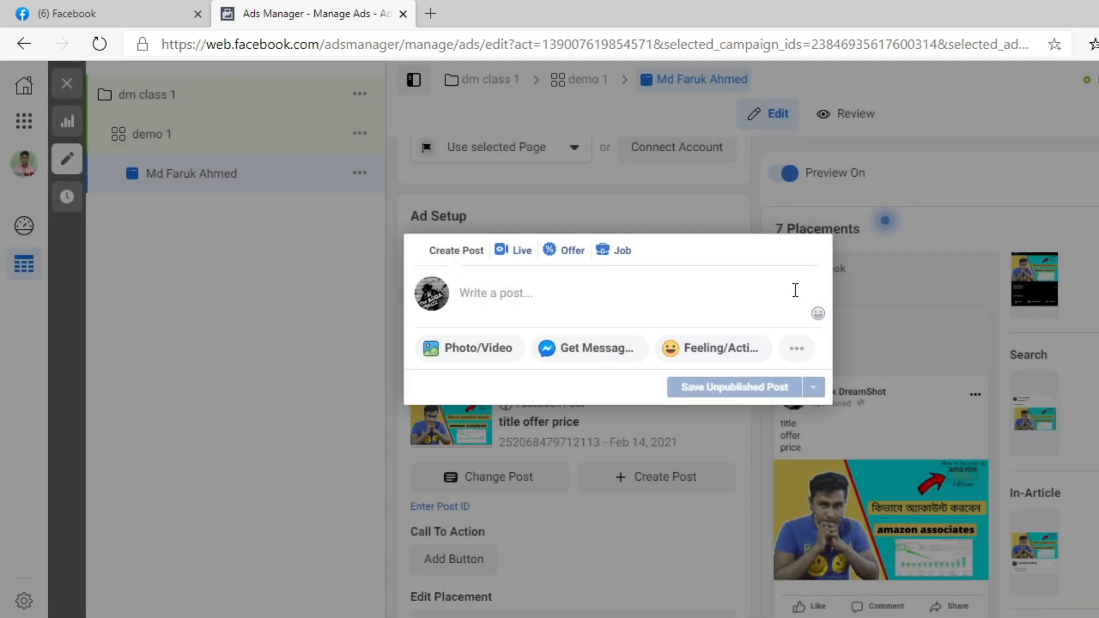
pyautogui.click(923, 343)
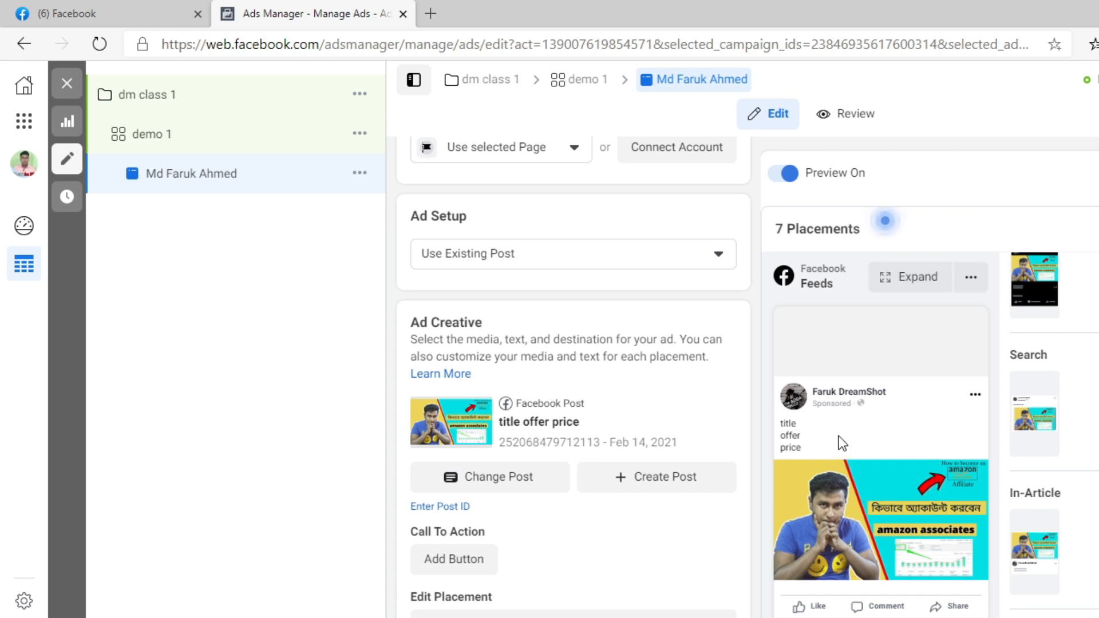
# Add a Send Message call to action to the ad's post and update the post.
pyautogui.scroll(-3, 723, 407)
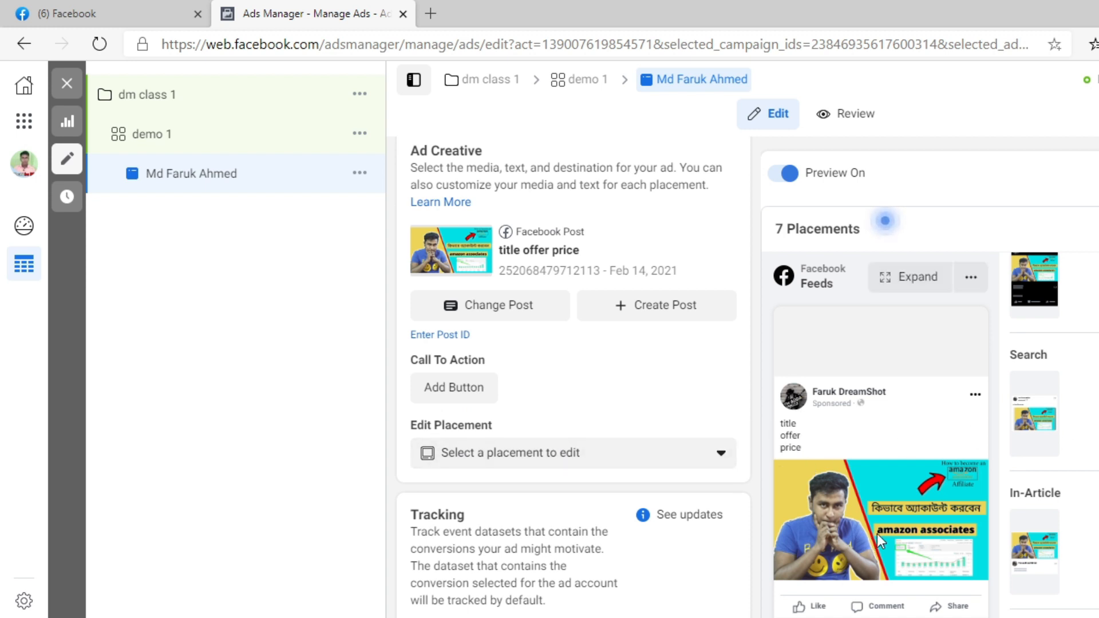
pyautogui.scroll(4, 626, 495)
pyautogui.scroll(-3, 488, 475)
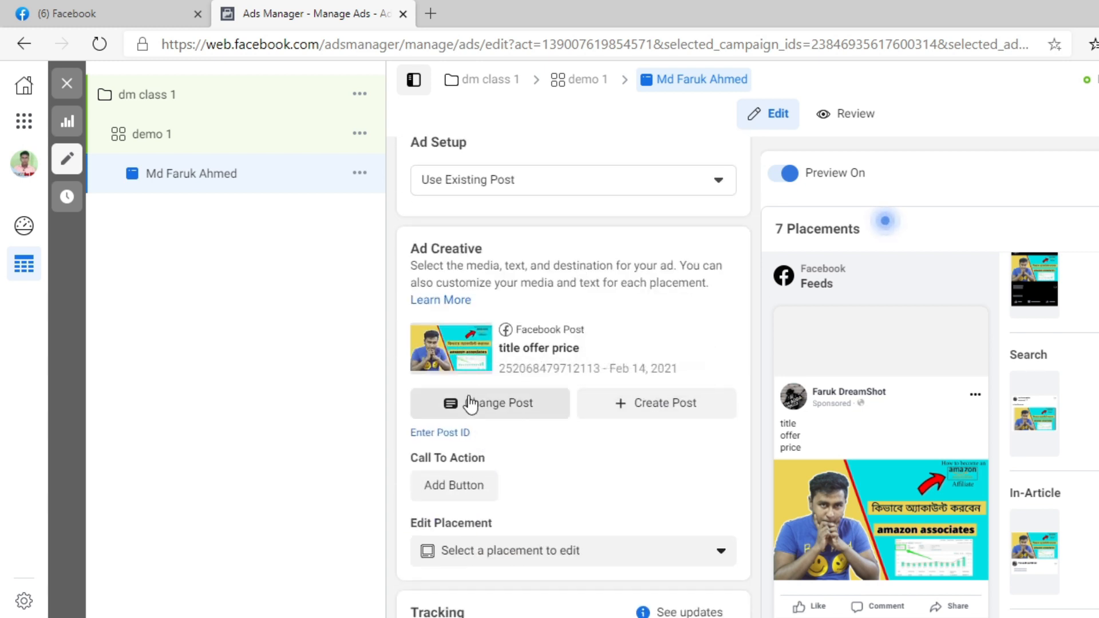
pyautogui.click(455, 486)
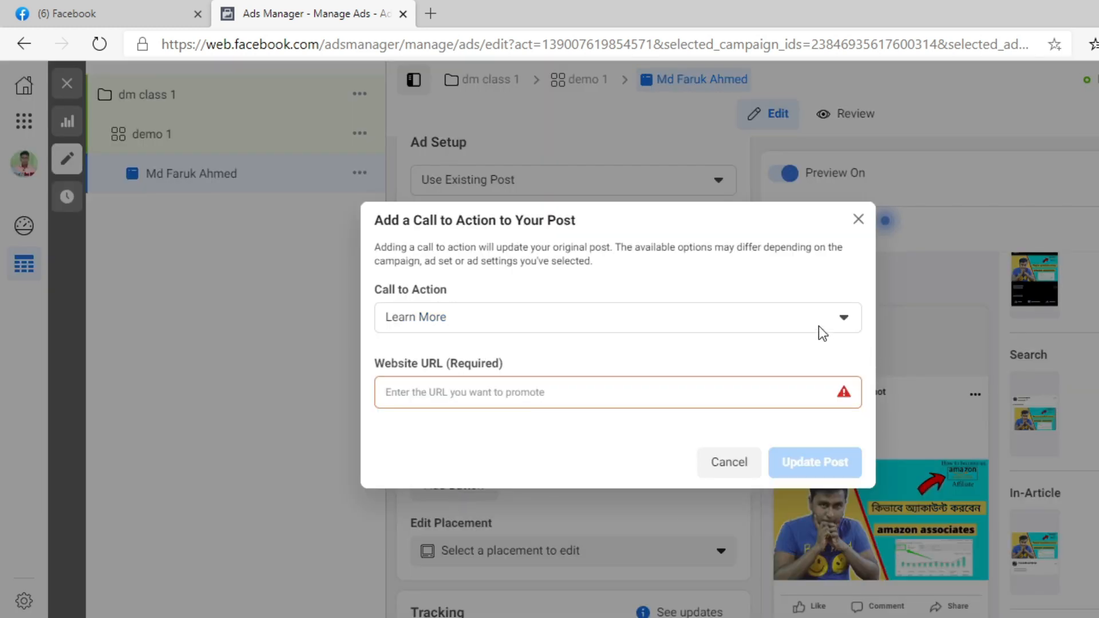
pyautogui.click(858, 219)
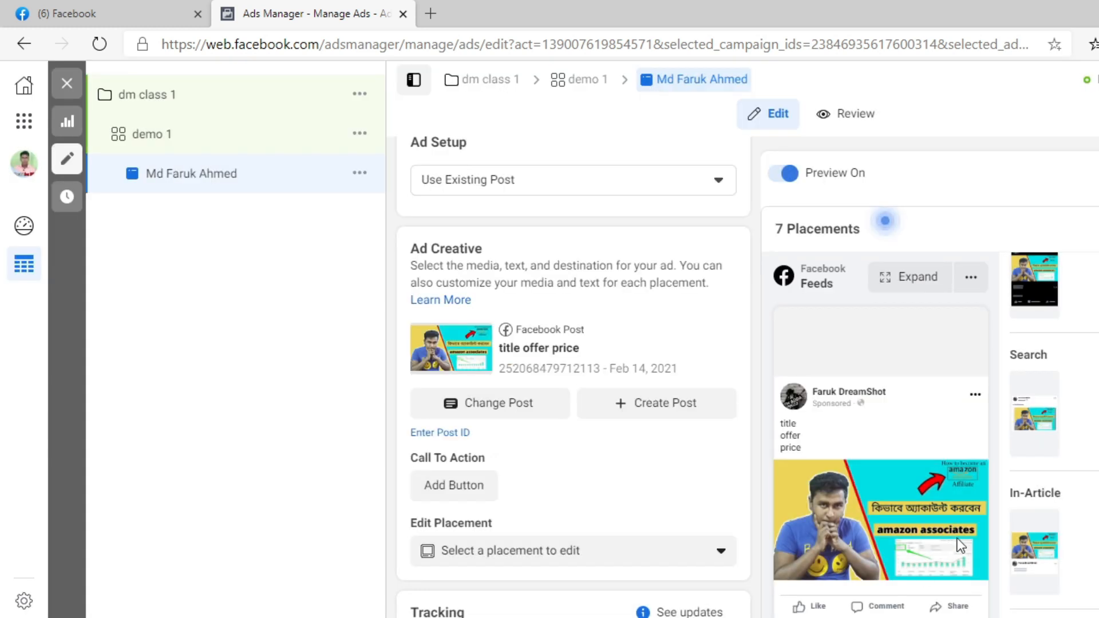
pyautogui.click(479, 498)
pyautogui.click(493, 316)
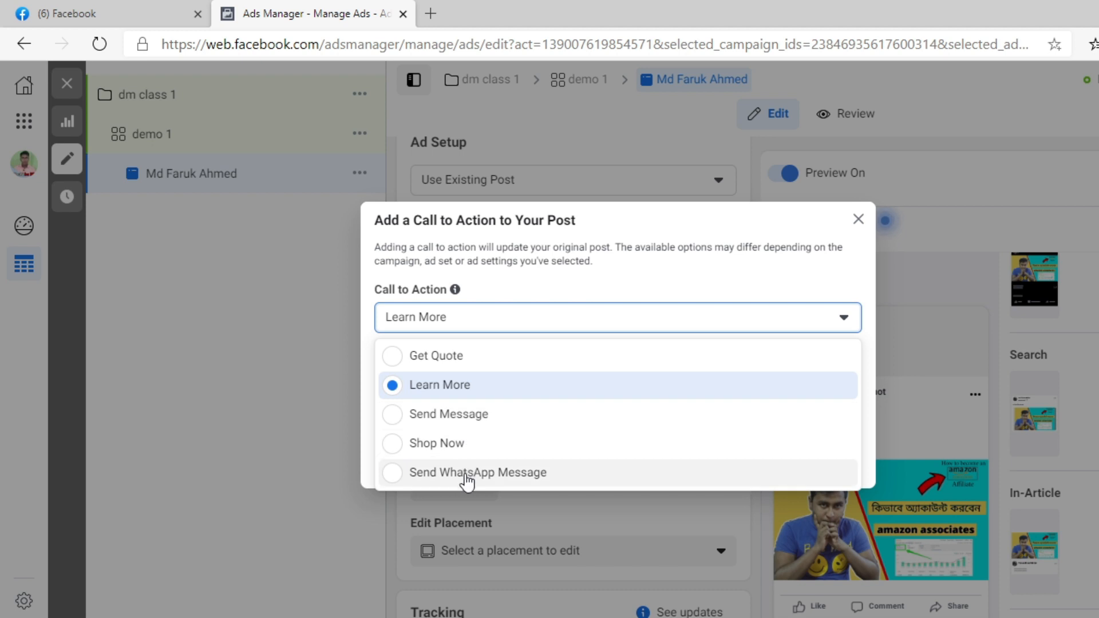
pyautogui.click(441, 424)
pyautogui.click(773, 430)
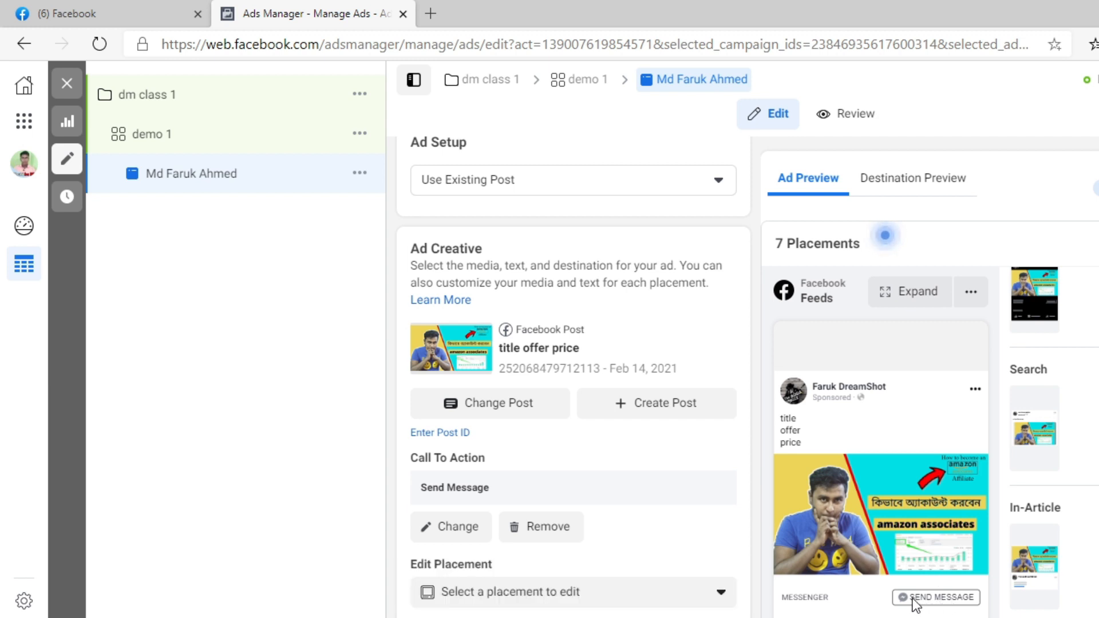
# Open the "Search Results, Instant Articles" placement group of the ad for editing.
pyautogui.scroll(-2, 932, 613)
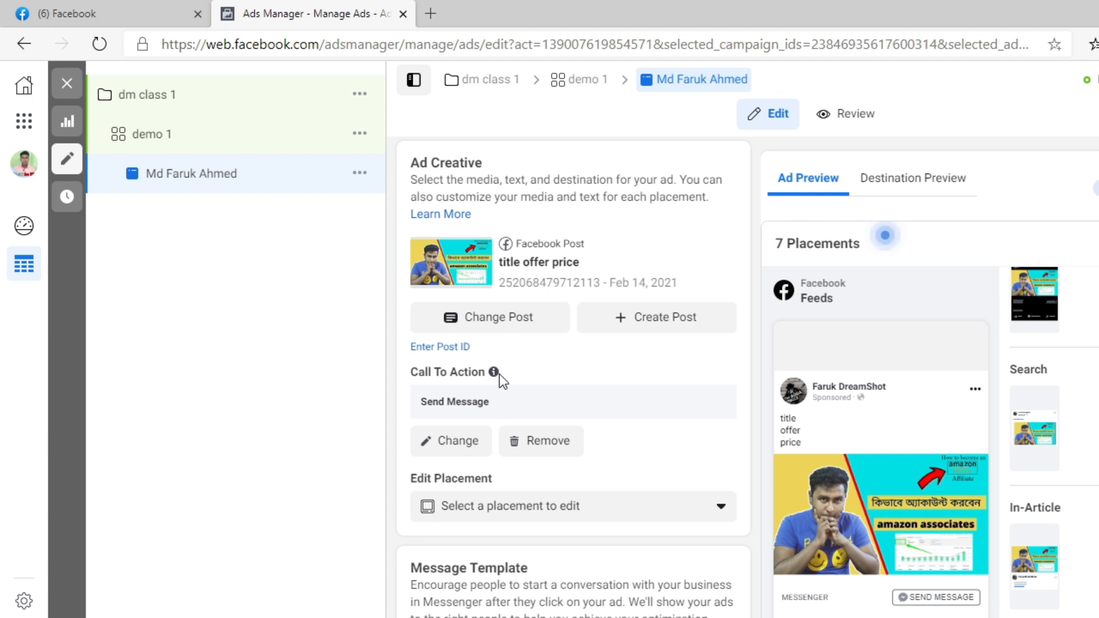
pyautogui.click(528, 507)
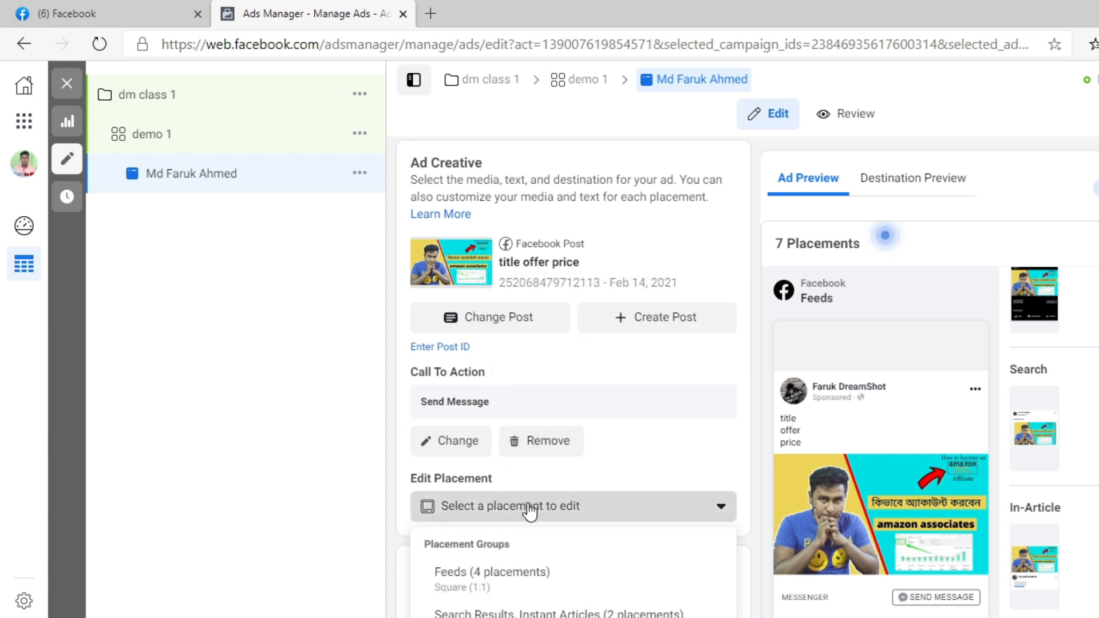
pyautogui.scroll(-2, 517, 590)
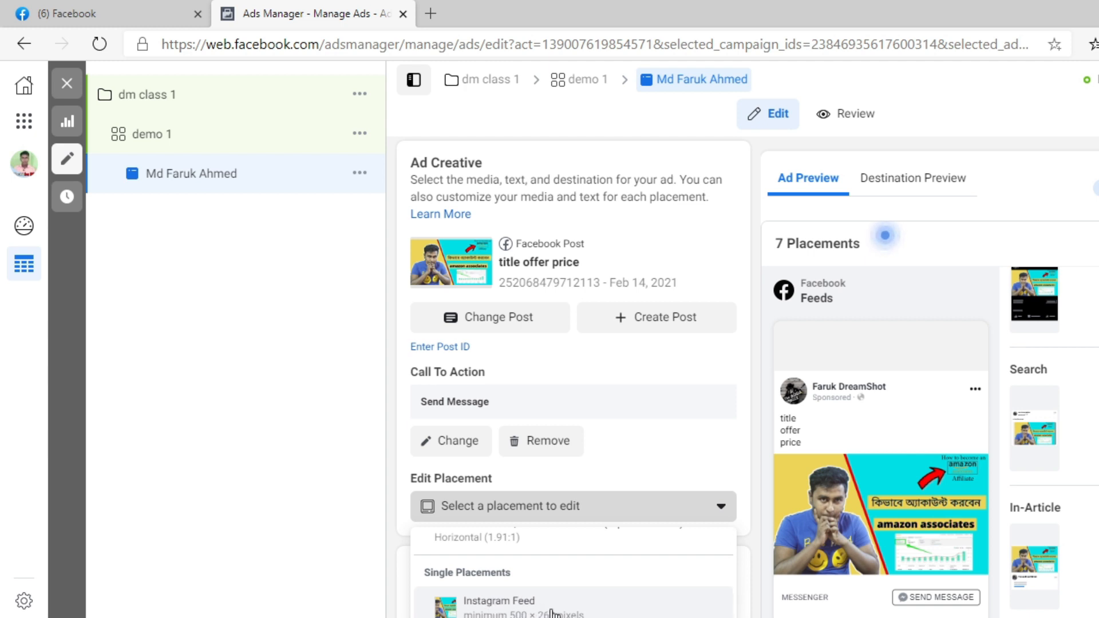
pyautogui.scroll(-1, 558, 612)
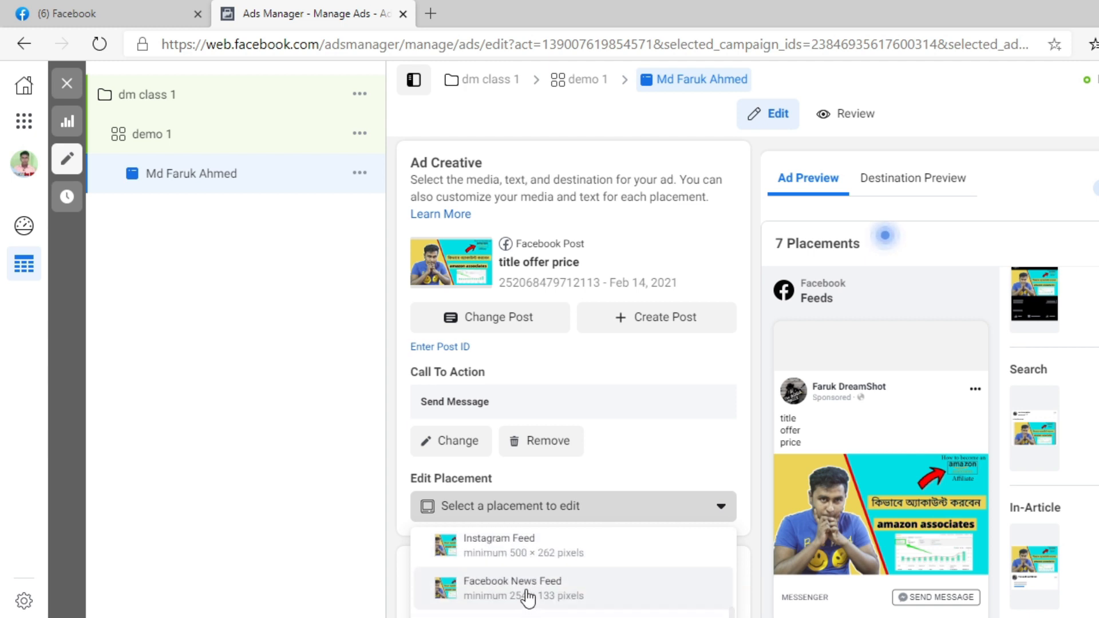
pyautogui.scroll(-1, 532, 578)
pyautogui.scroll(3, 537, 569)
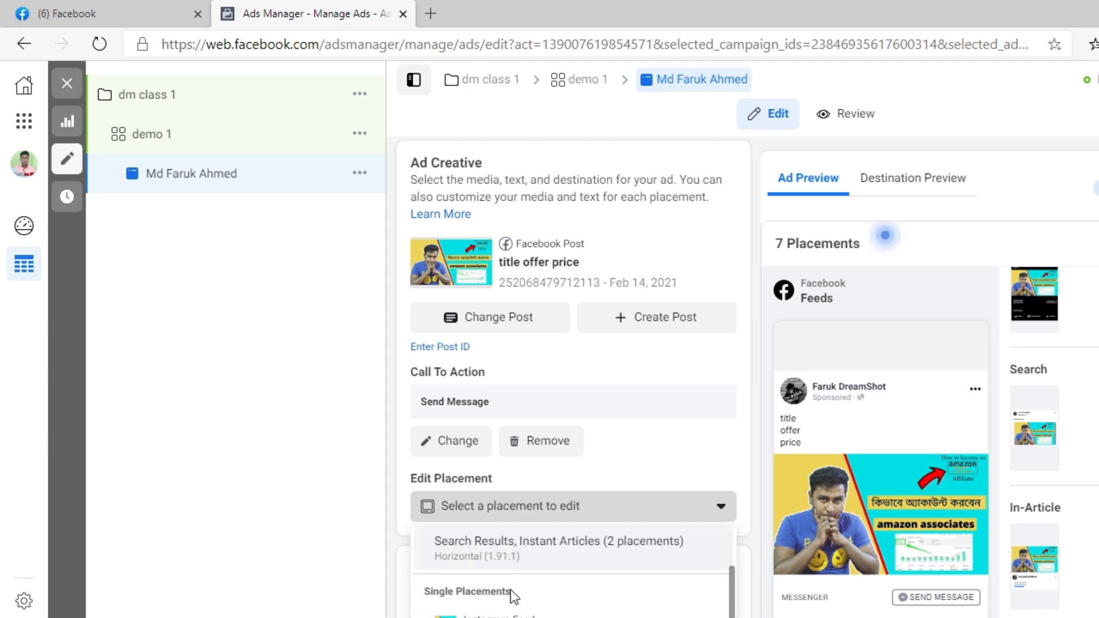
pyautogui.click(551, 549)
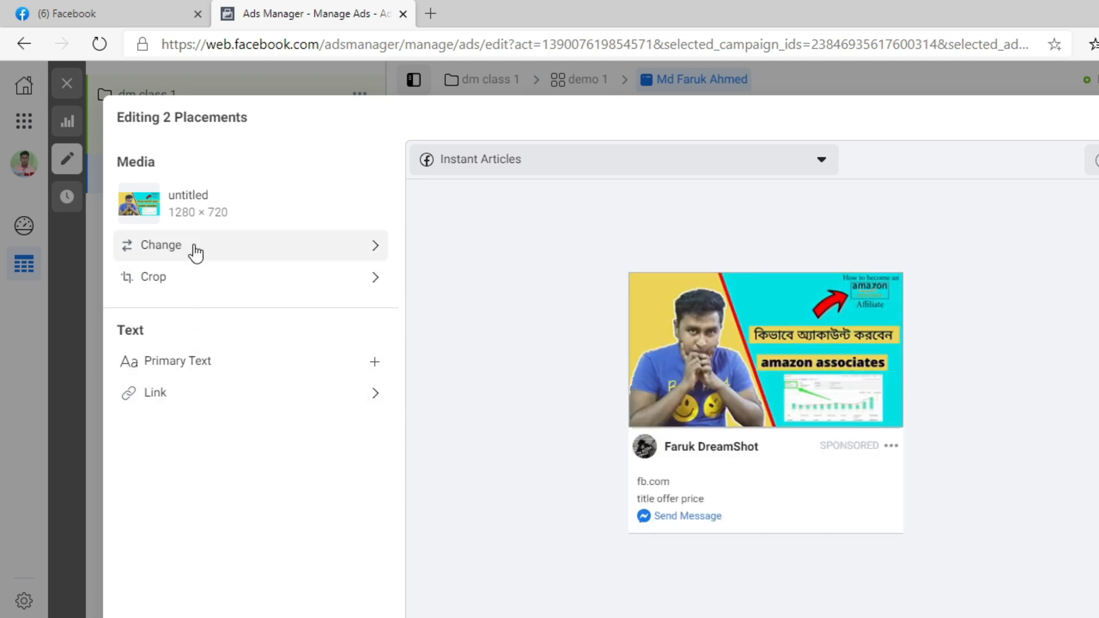
# Try the Horizontal 1.91:1 and Square 1:1 crops on the two placements' image, and leave the placement editor.
pyautogui.click(206, 279)
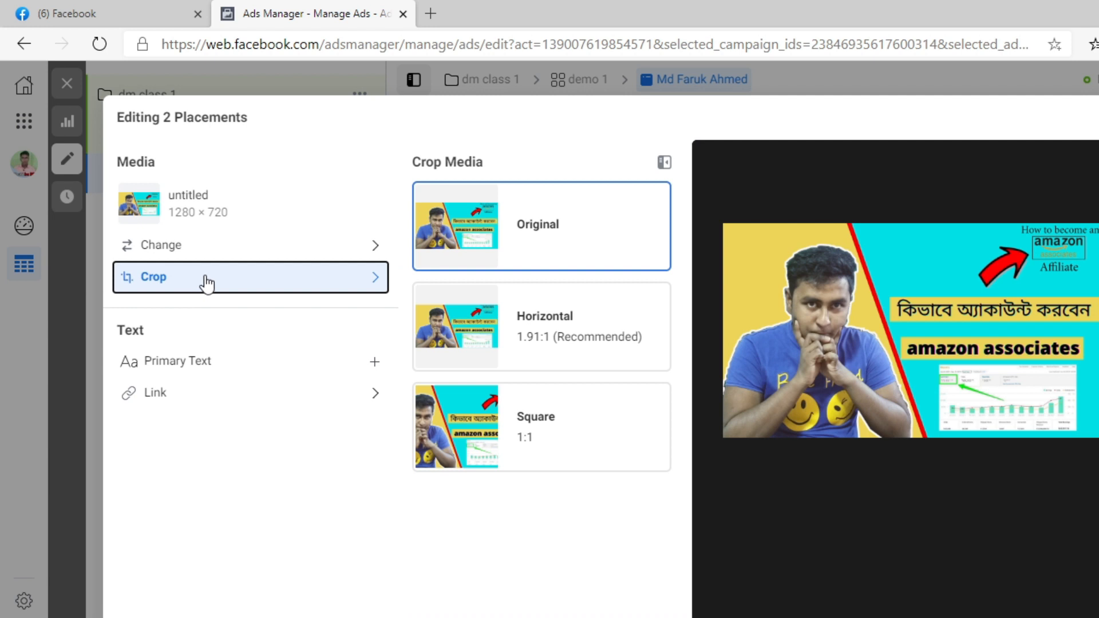
pyautogui.click(459, 330)
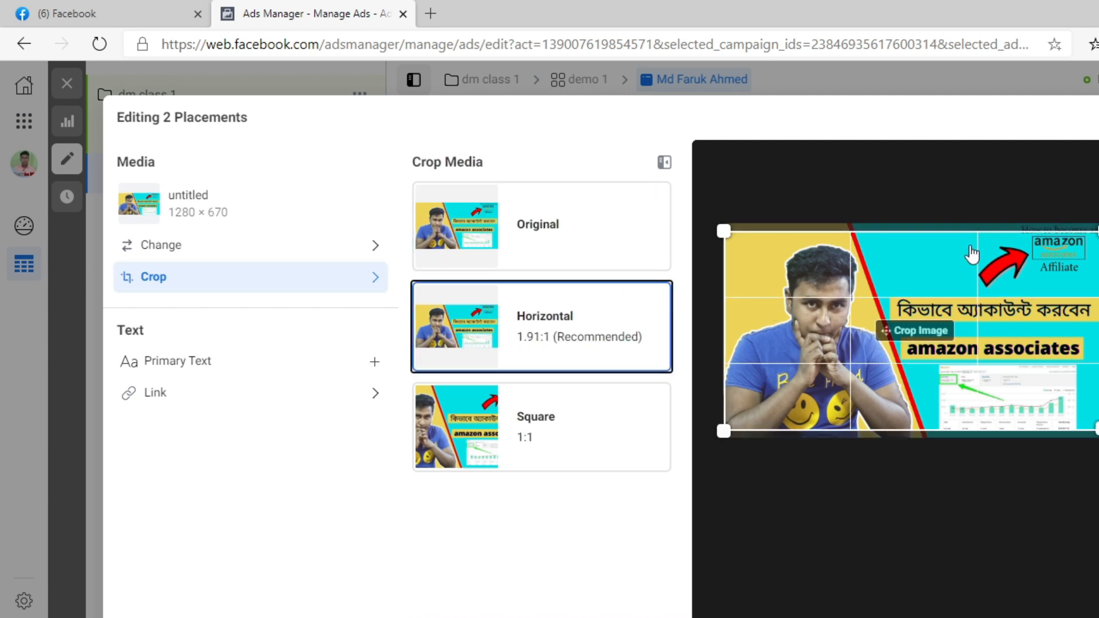
pyautogui.click(536, 436)
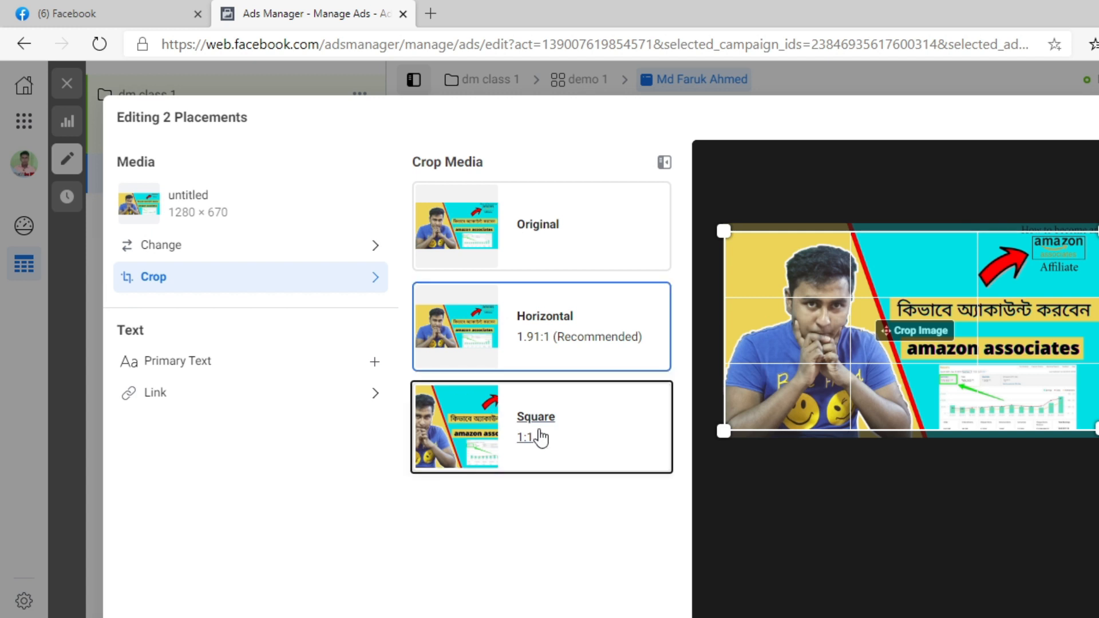
pyautogui.moveTo(927, 389); pyautogui.dragTo(1053, 388)
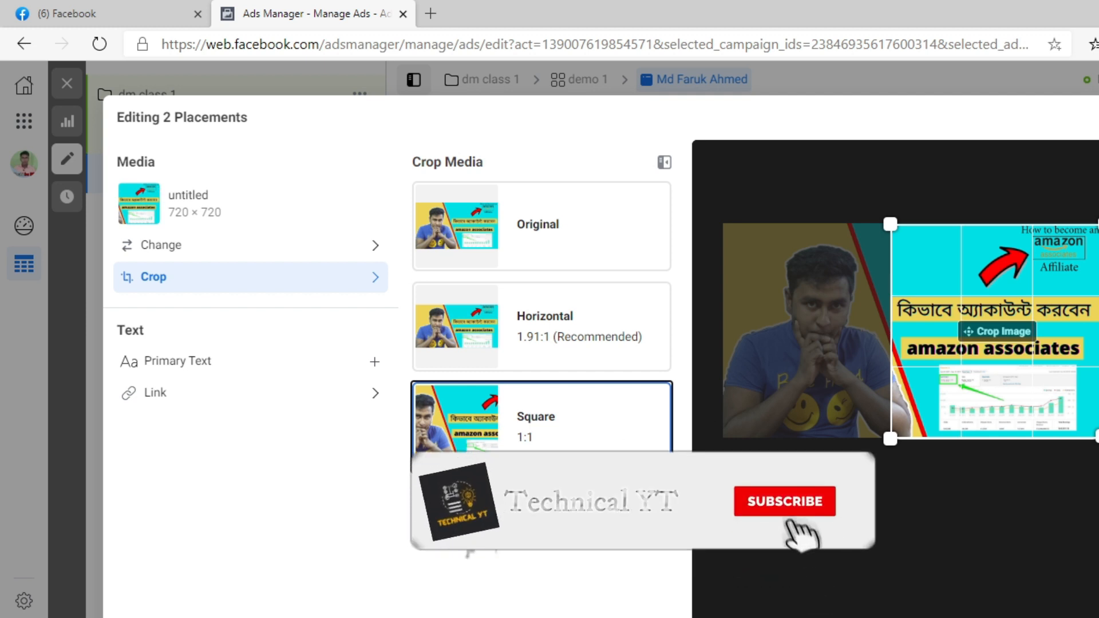
pyautogui.press('Escape')
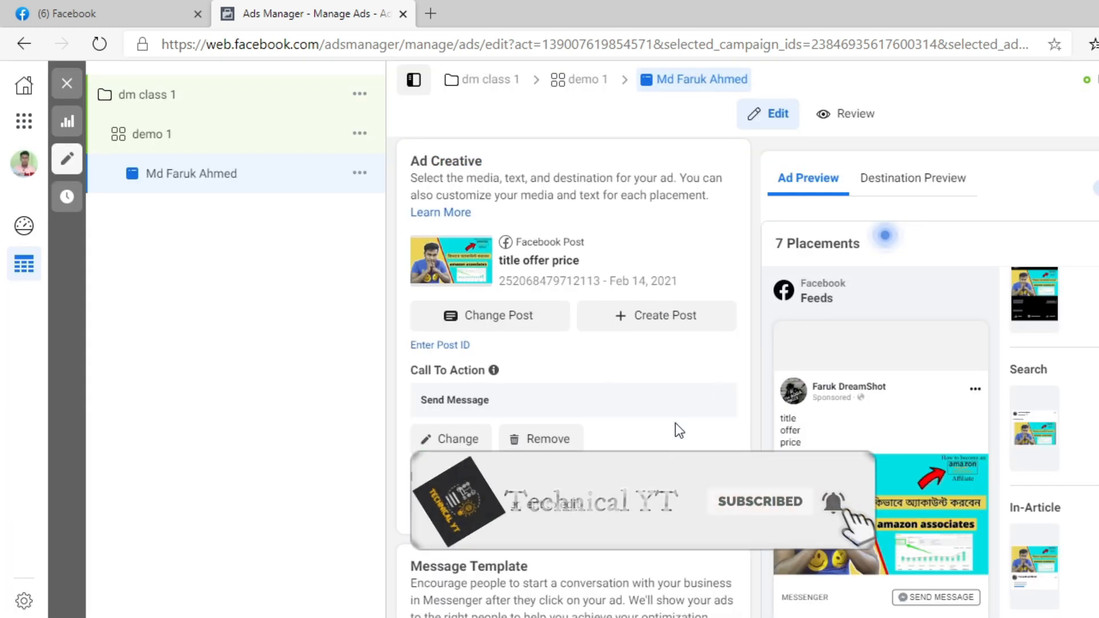
# Examine the ad's Message Template options, from Start Conversations to Advanced Setup, and the Tracking section below them.
pyautogui.scroll(-8, 675, 425)
pyautogui.scroll(2, 505, 325)
pyautogui.scroll(-4, 503, 326)
pyautogui.scroll(3, 625, 371)
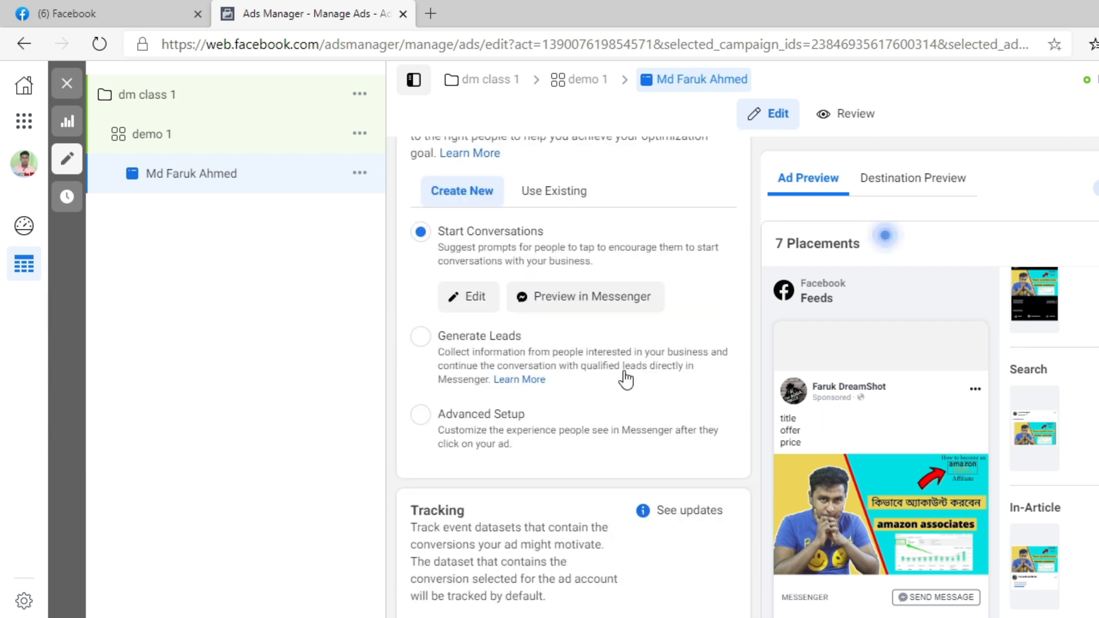
pyautogui.scroll(3, 619, 366)
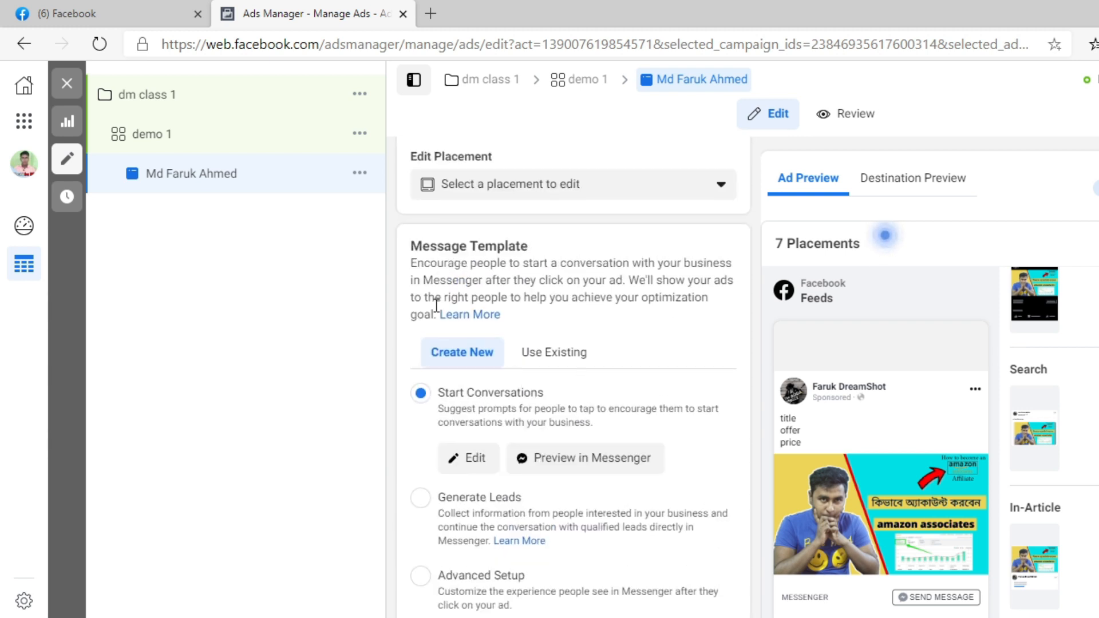
pyautogui.scroll(4, 459, 229)
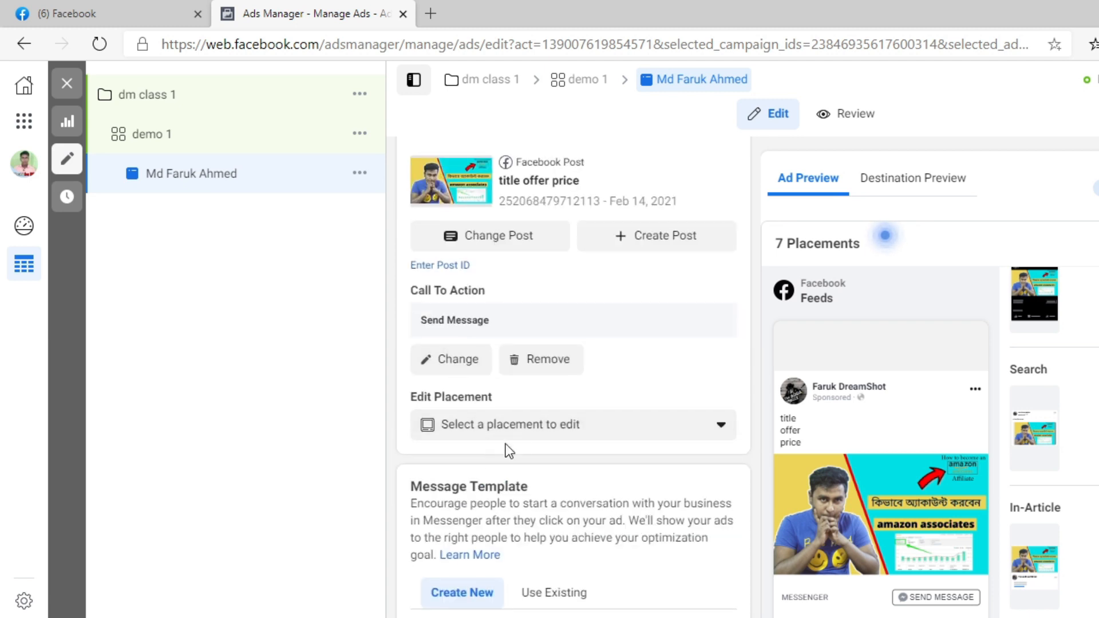
pyautogui.scroll(-2, 506, 476)
pyautogui.scroll(-1, 506, 476)
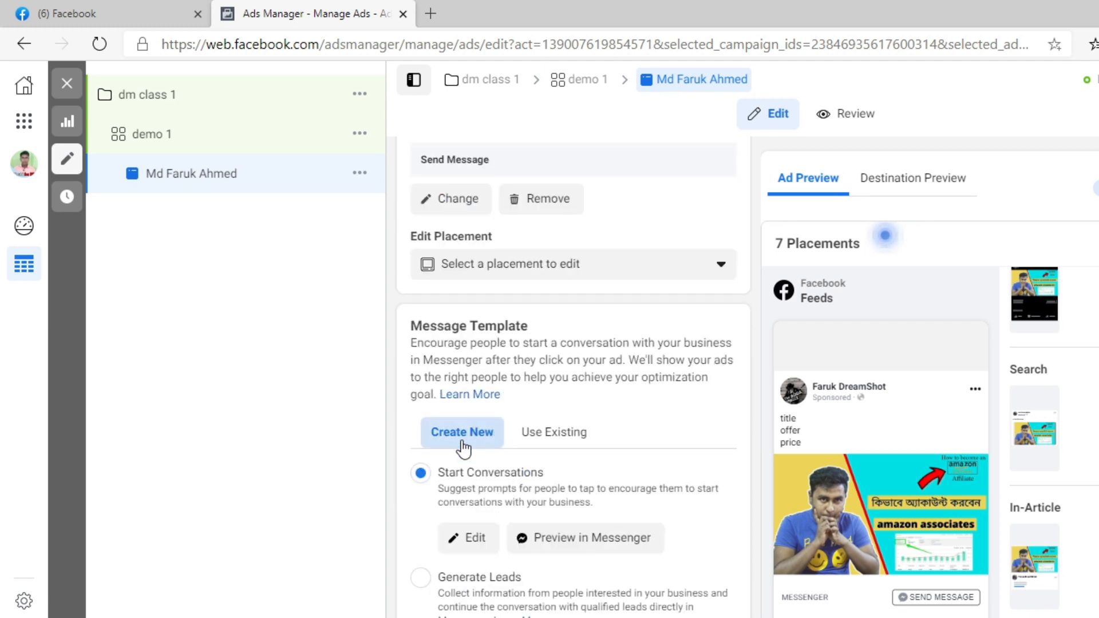
pyautogui.scroll(-3, 504, 466)
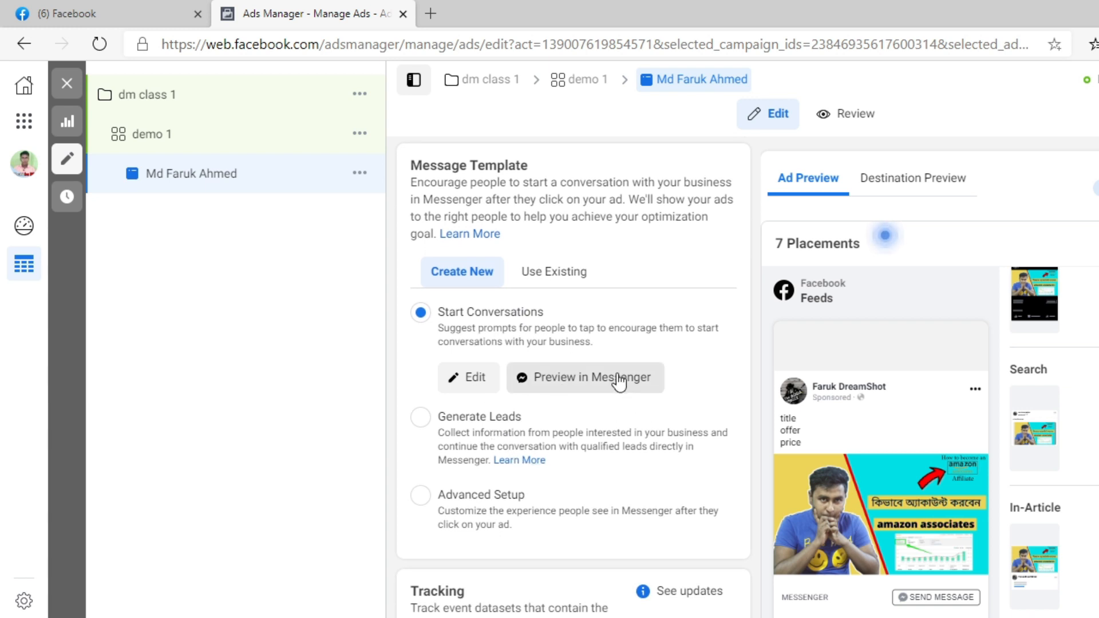
# Try the Generate Leads message template and switch back to Start Conversations.
pyautogui.click(445, 426)
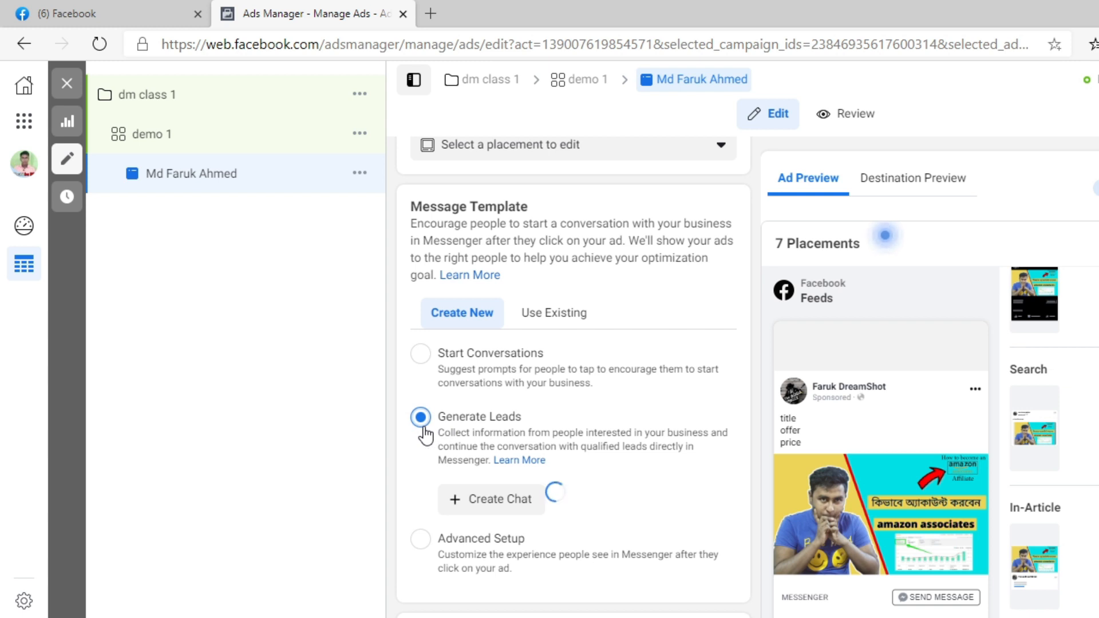
pyautogui.click(426, 356)
# Try Website Events tracking for the ad, turn it off again and leave the URL parameters empty.
pyautogui.scroll(-3, 503, 498)
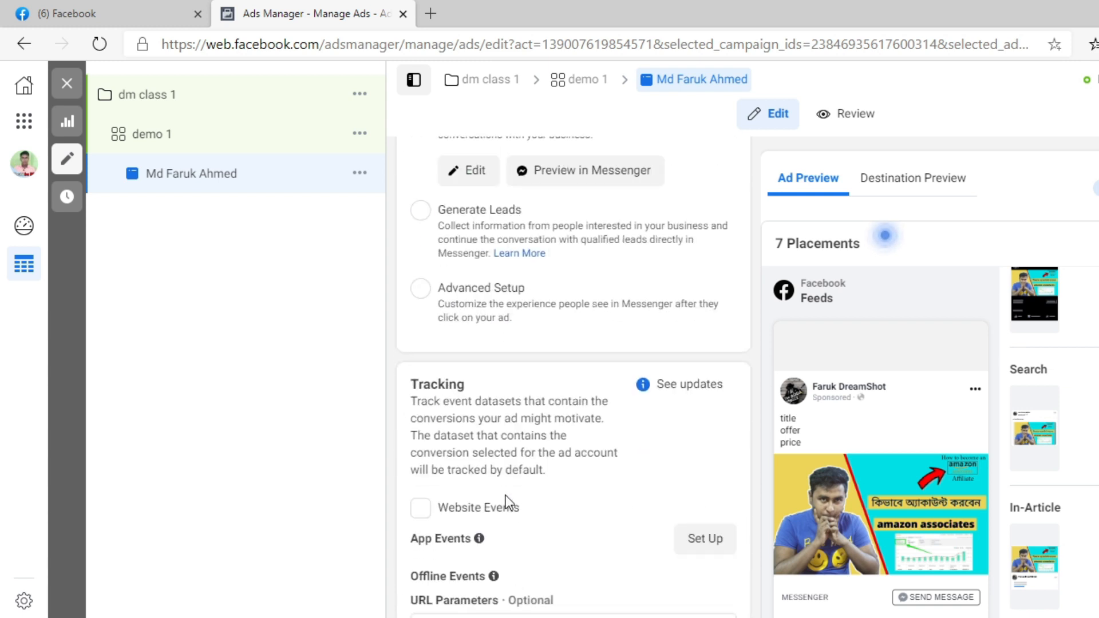
pyautogui.click(416, 478)
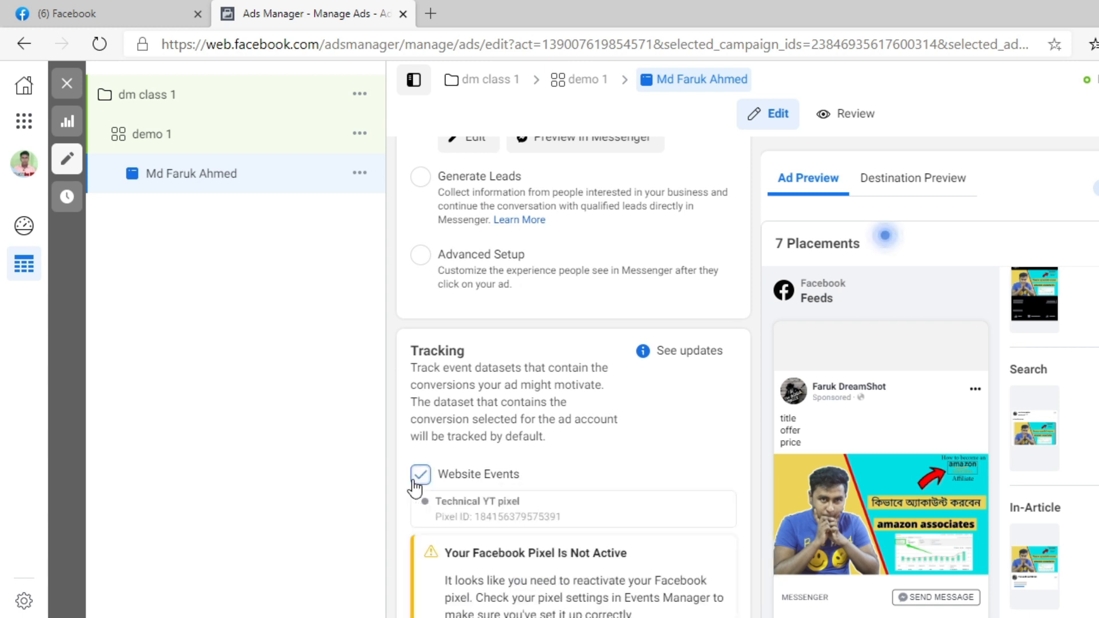
pyautogui.scroll(-3, 562, 527)
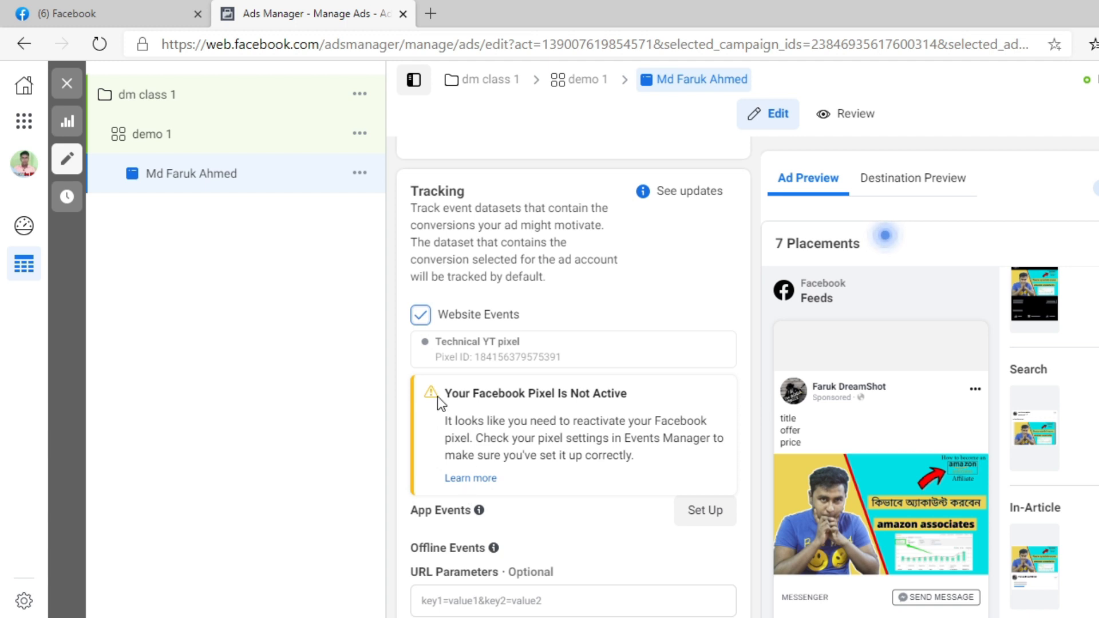
pyautogui.click(421, 314)
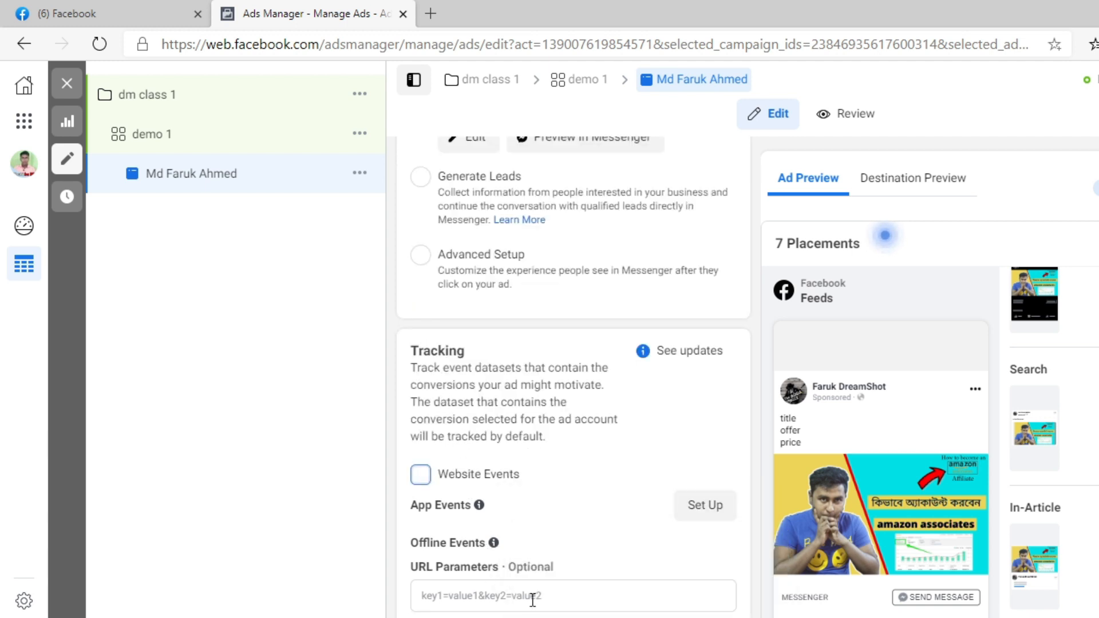
pyautogui.click(532, 599)
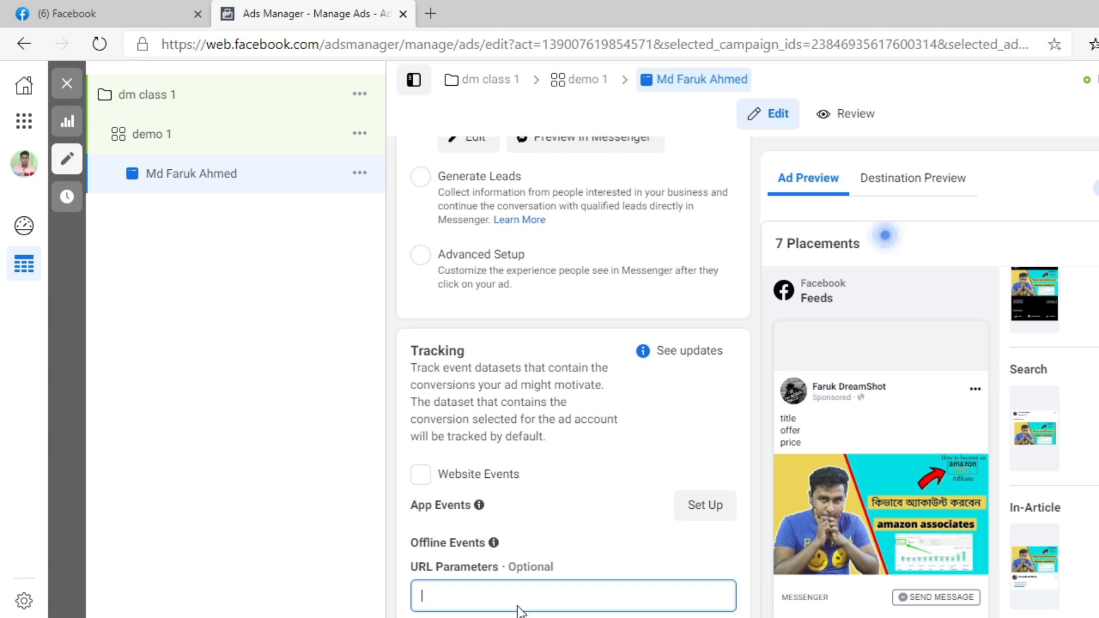
# Submit the ad for publishing and set up the ad account with country Bangladesh, currency US Dollars and time zone Asia/Dhaka.
pyautogui.click(1077, 617)
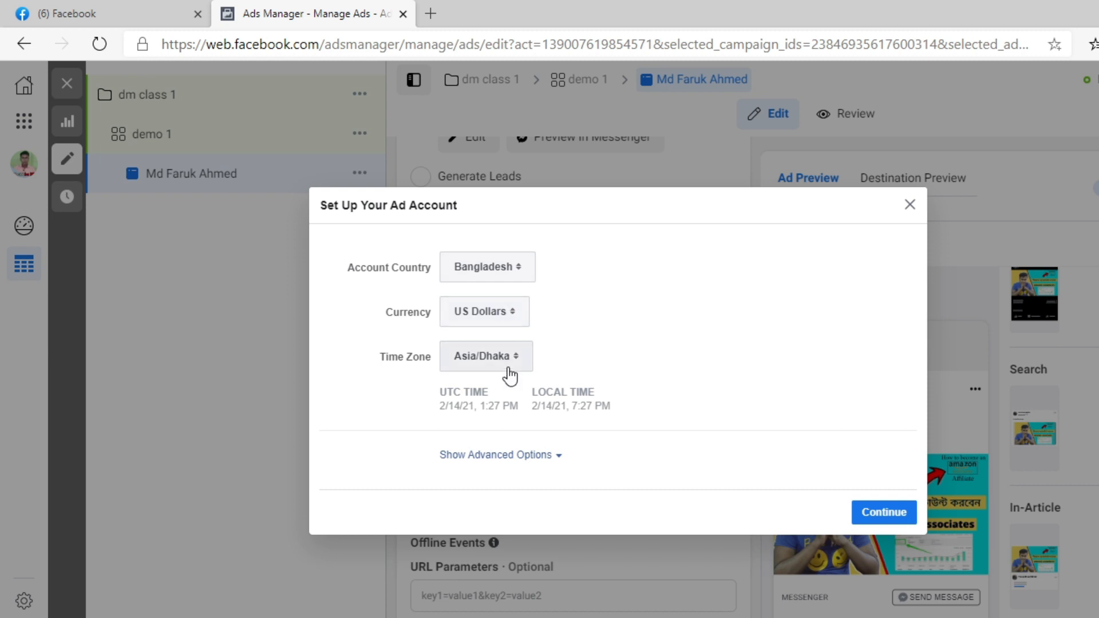
pyautogui.click(511, 458)
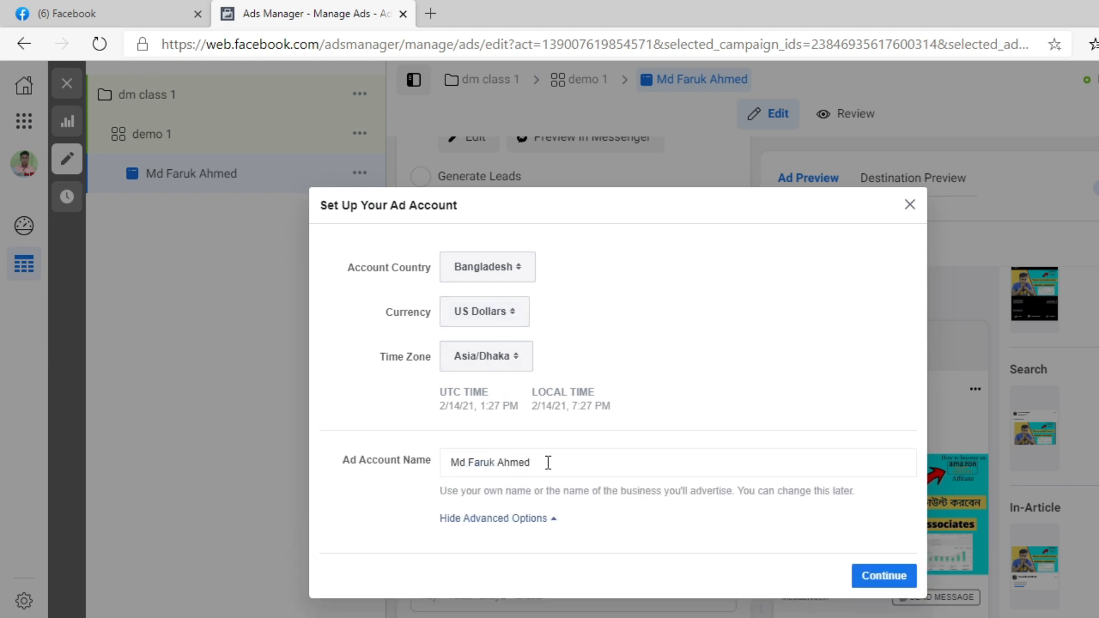
pyautogui.click(870, 579)
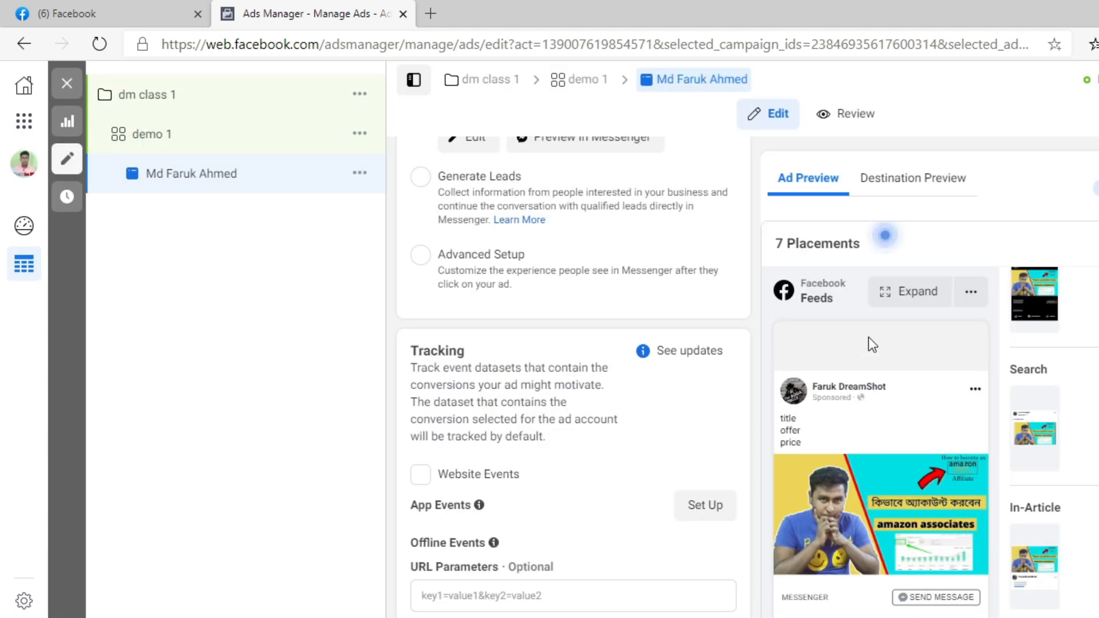
# Try adding PayPal as the payment method with an ad credit to claim, and close the PayPal login and payment dialog.
pyautogui.click(913, 289)
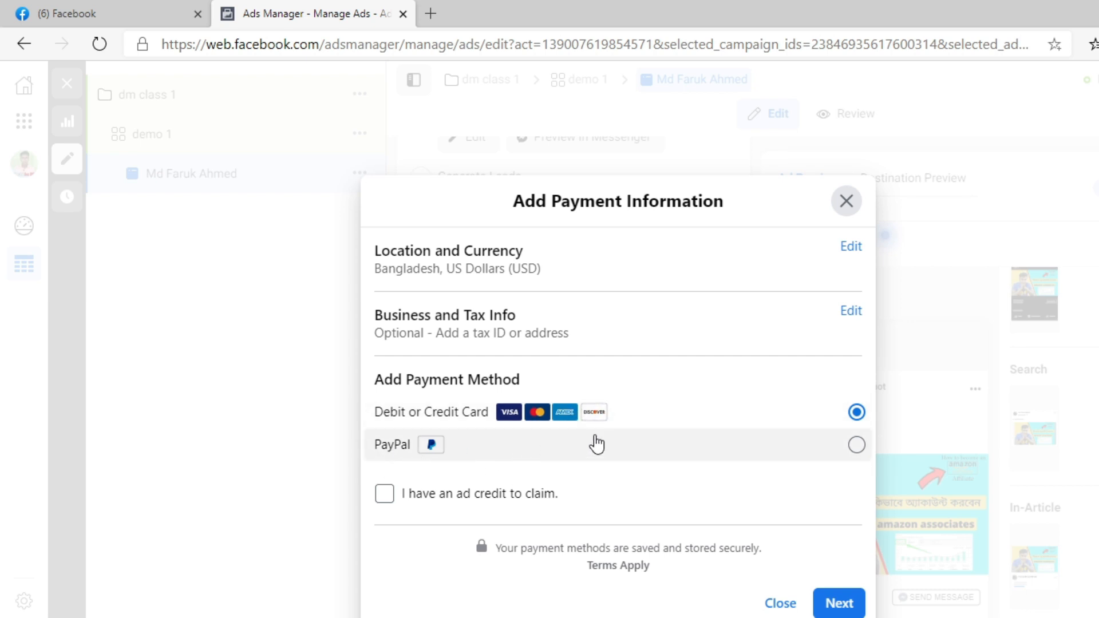
pyautogui.click(856, 446)
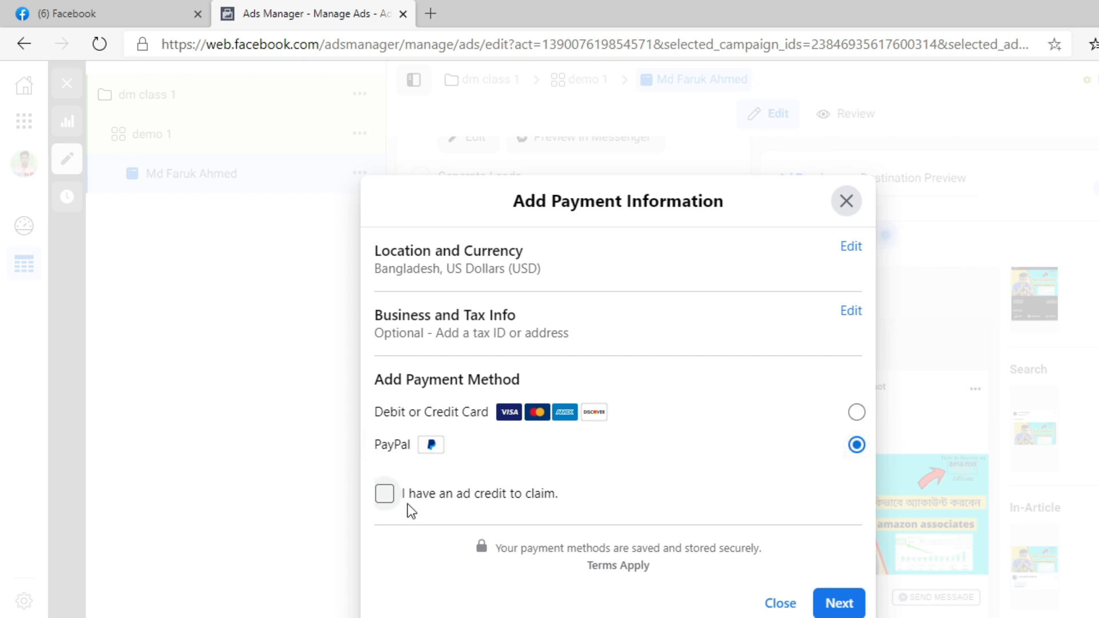
pyautogui.click(385, 494)
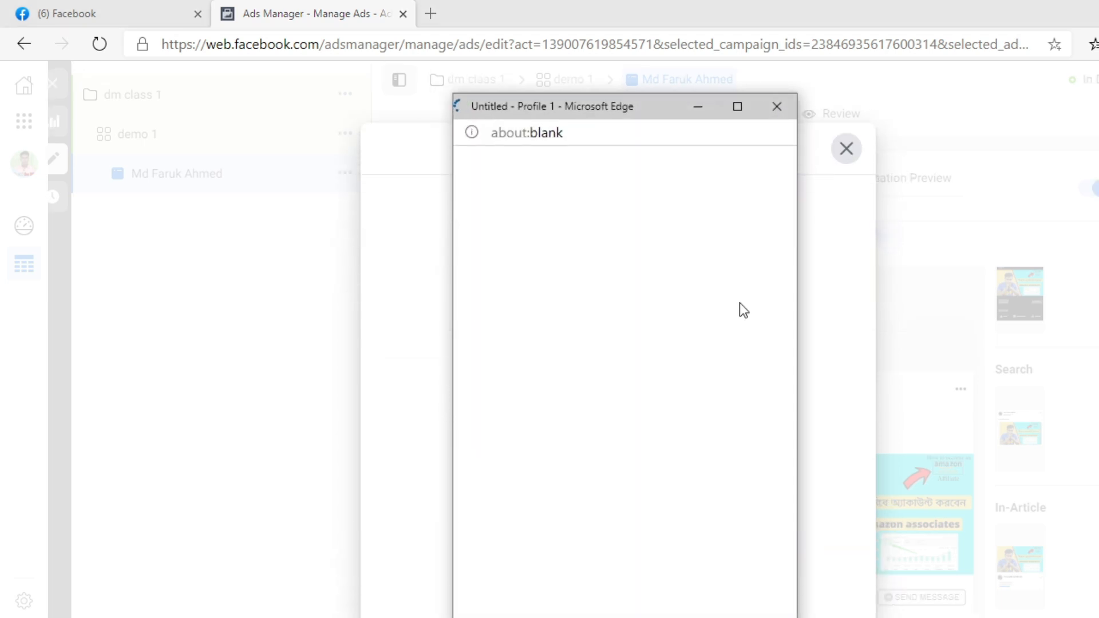
pyautogui.moveTo(545, 107); pyautogui.dragTo(778, 249)
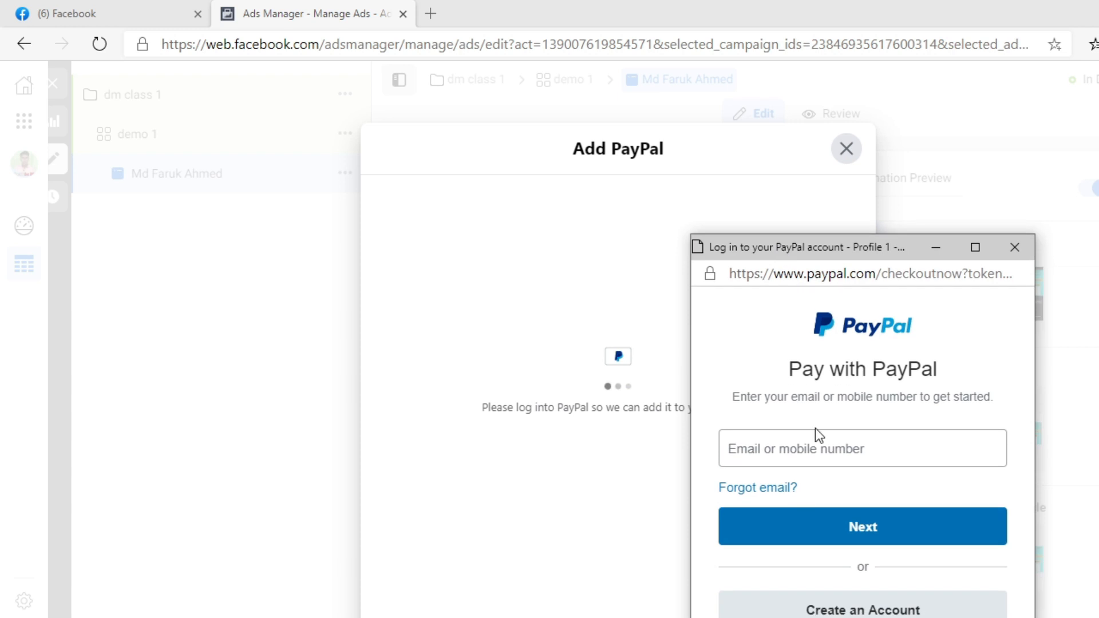
pyautogui.click(1010, 252)
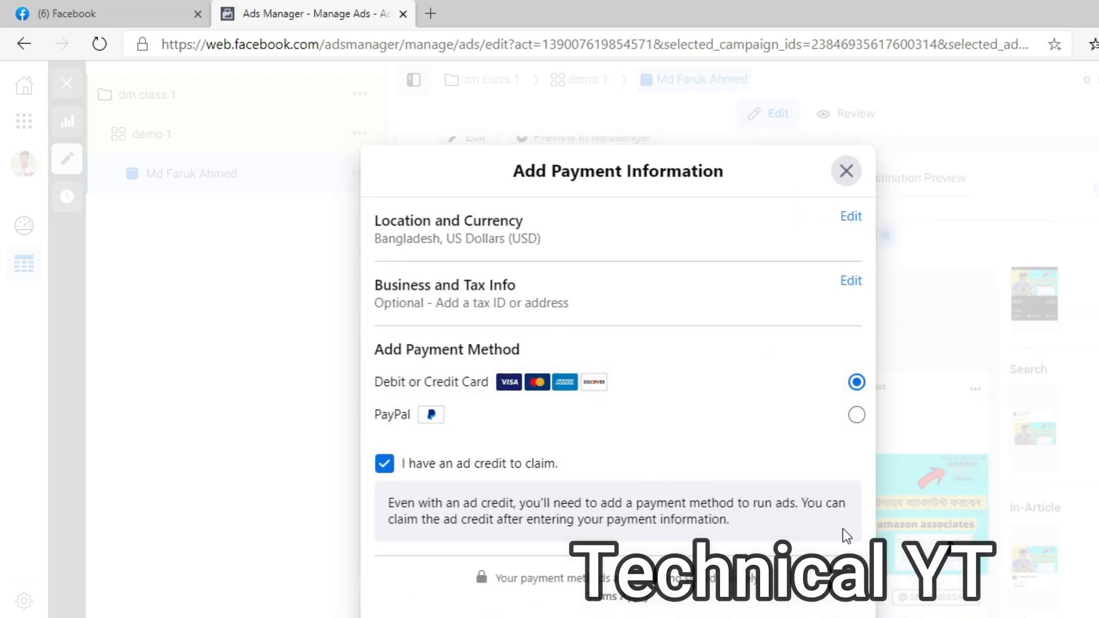
pyautogui.click(846, 174)
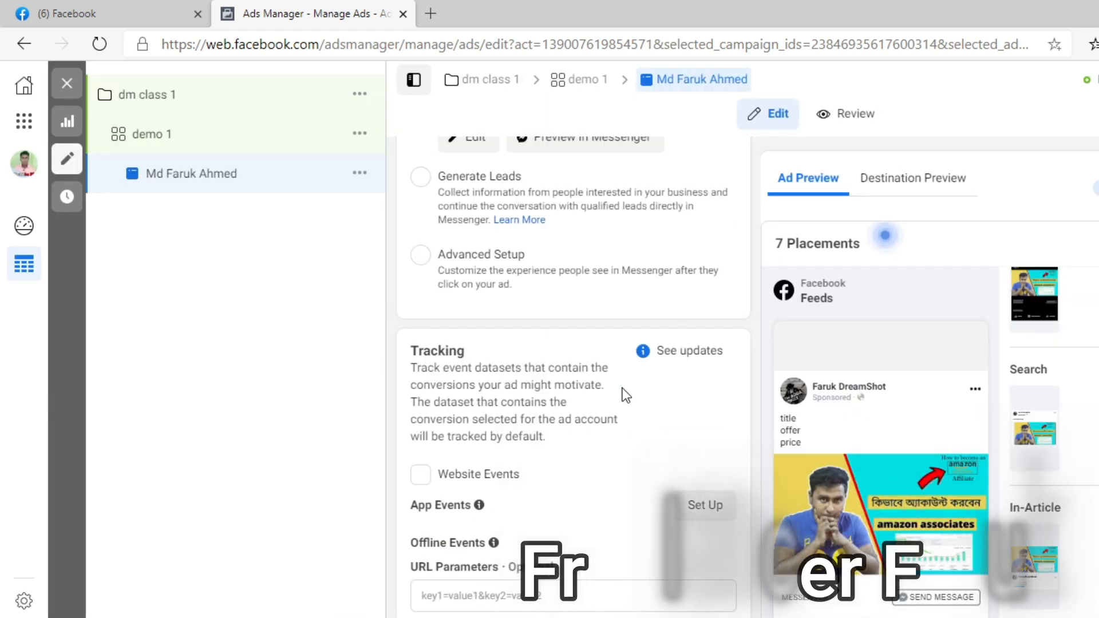
# Close the ad editor without publishing the draft items.
pyautogui.scroll(15, 578, 335)
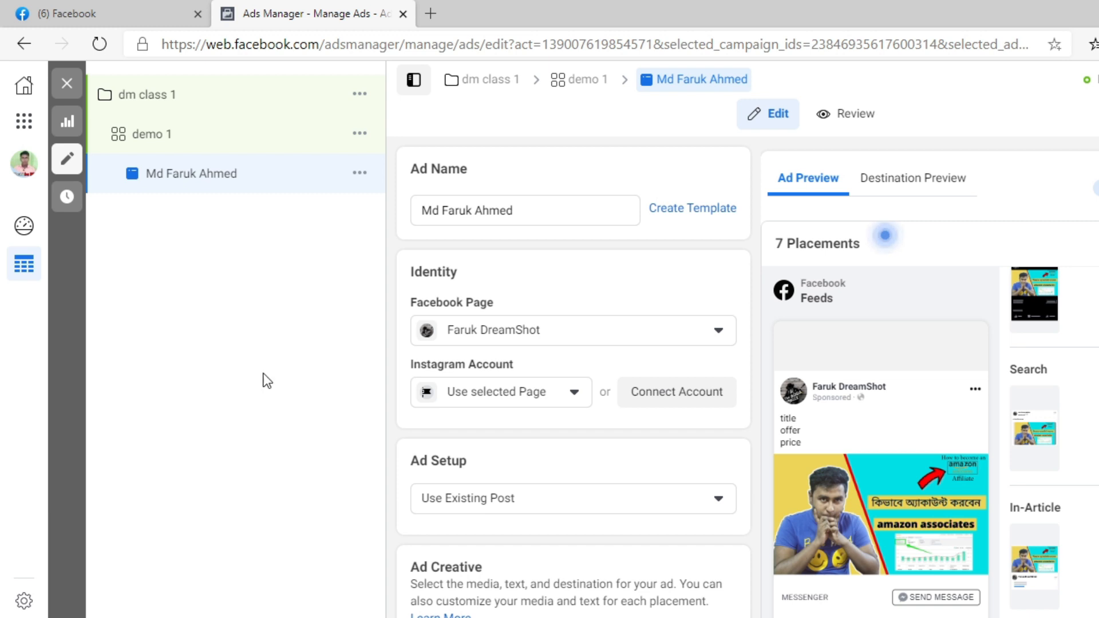
pyautogui.click(67, 83)
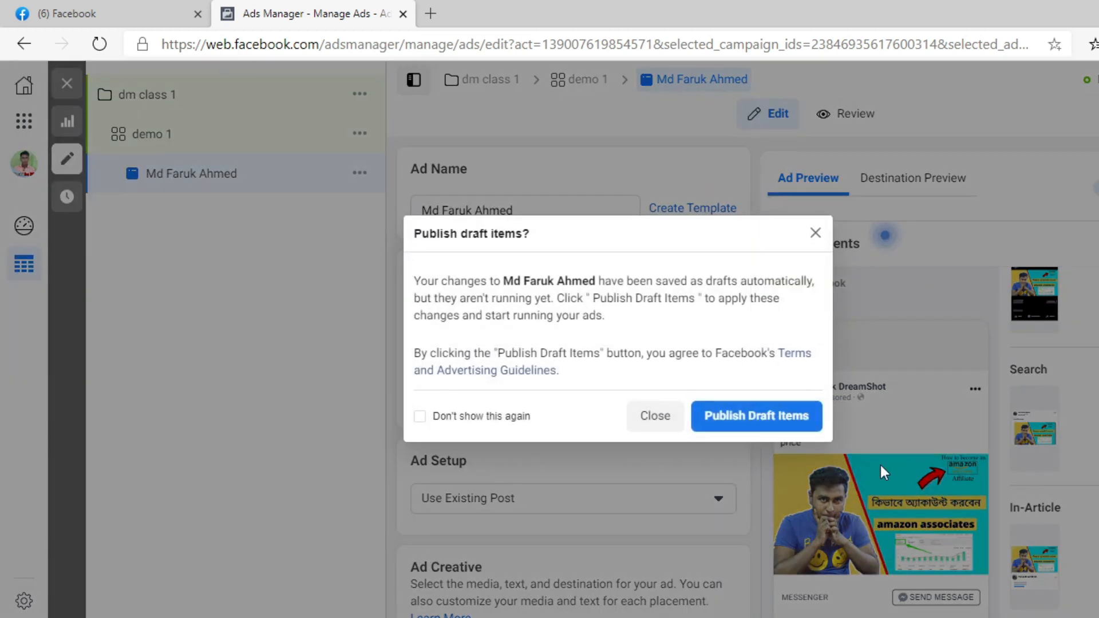
pyautogui.click(654, 415)
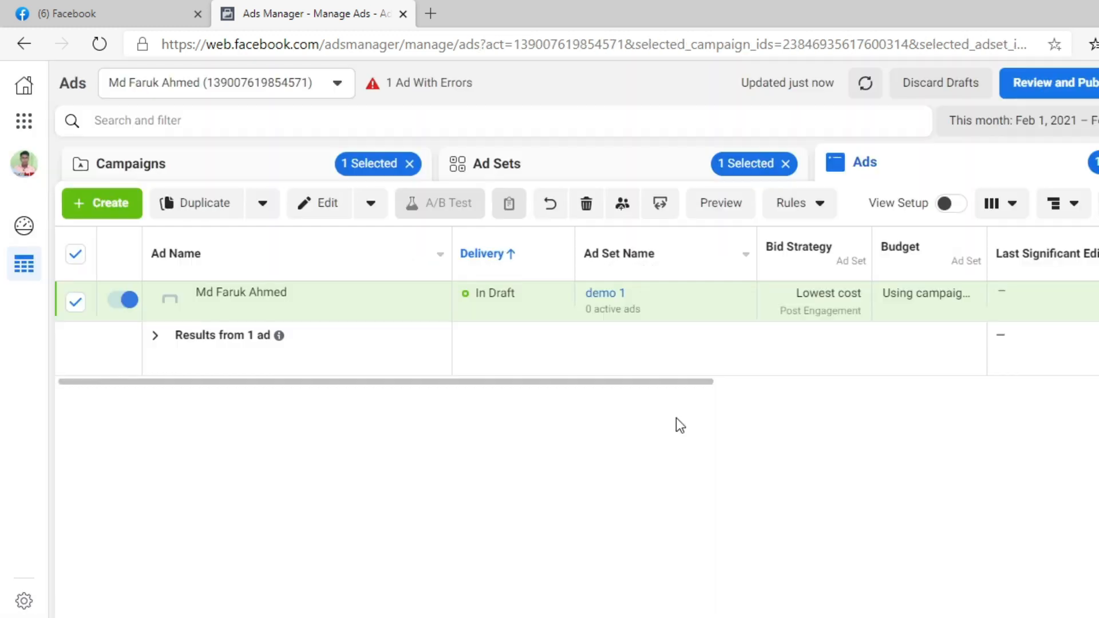